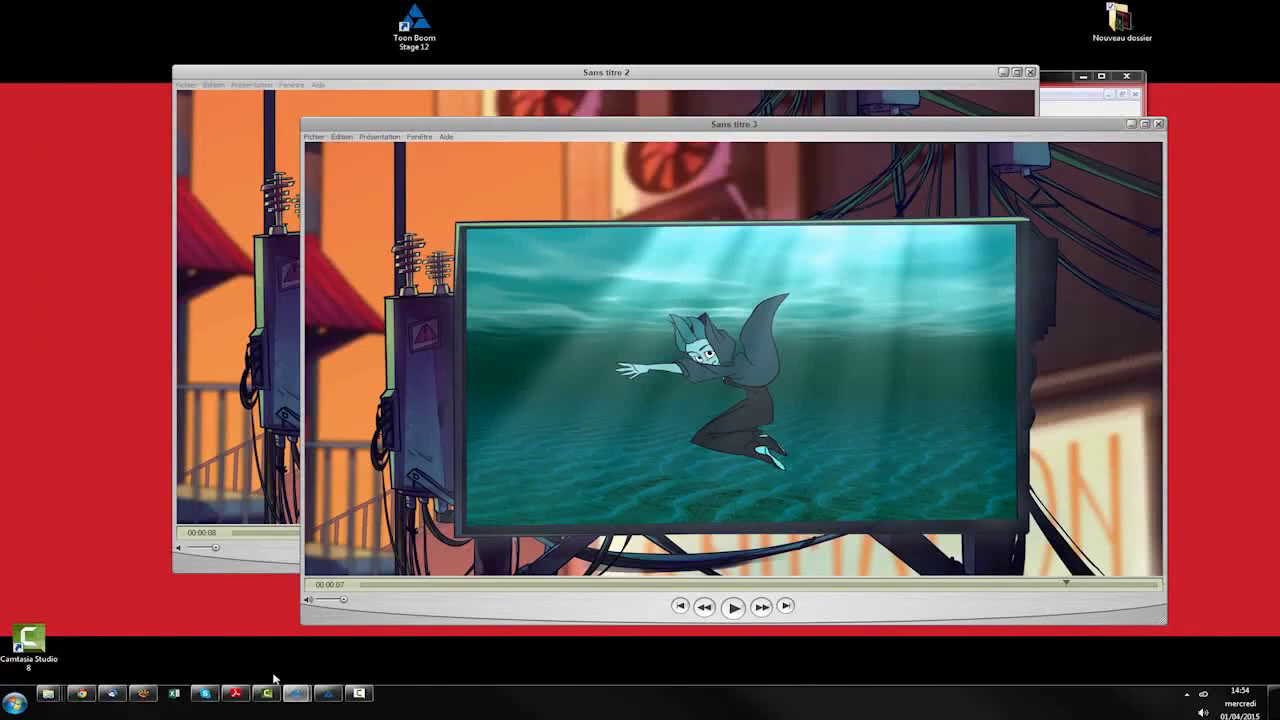
Switch to Toon Boom Harmony and scrub through the shot on the timeline.
left_click(328, 693)
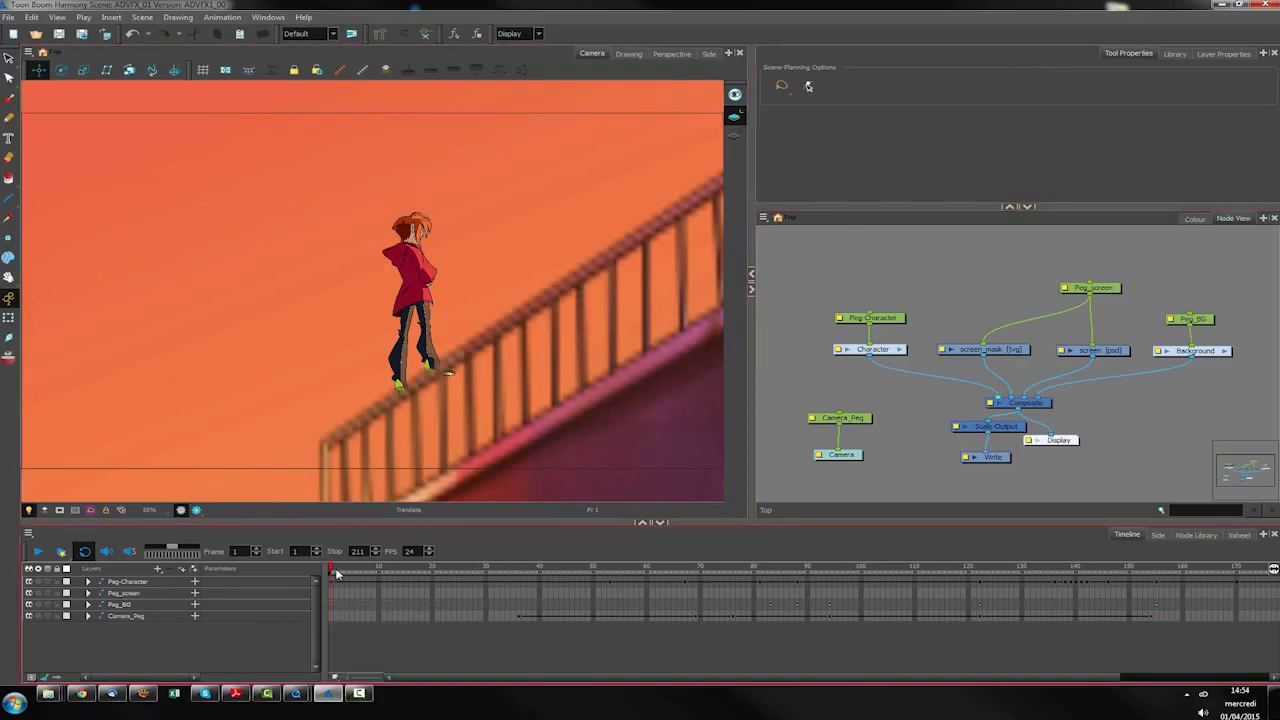
left_click_drag(474, 574, 1172, 589)
Toggle the screen_mask drawing off and on, and view the shot at frame 81.
left_click(1036, 388)
left_click(1018, 352)
key("a")
key("d")
left_click(952, 286)
left_click_drag(1160, 569, 561, 562)
left_click(1013, 352)
left_click(999, 289)
Disable the character, screen and background nodes, keeping screen_mask enabled, and go to frame 193.
left_click_drag(819, 382, 928, 322)
key("d")
left_click_drag(1125, 399, 1215, 310)
key("d")
left_click(1215, 310)
left_click(1004, 350)
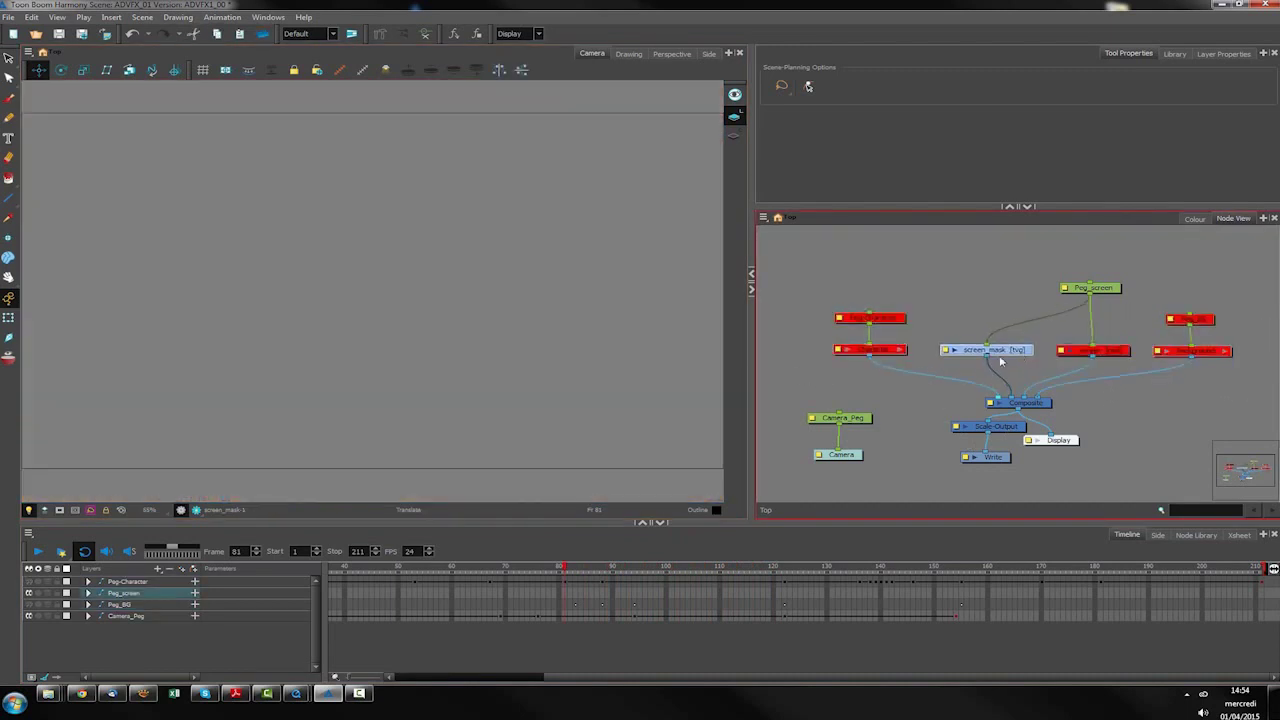
left_click(1164, 568)
left_click(917, 429)
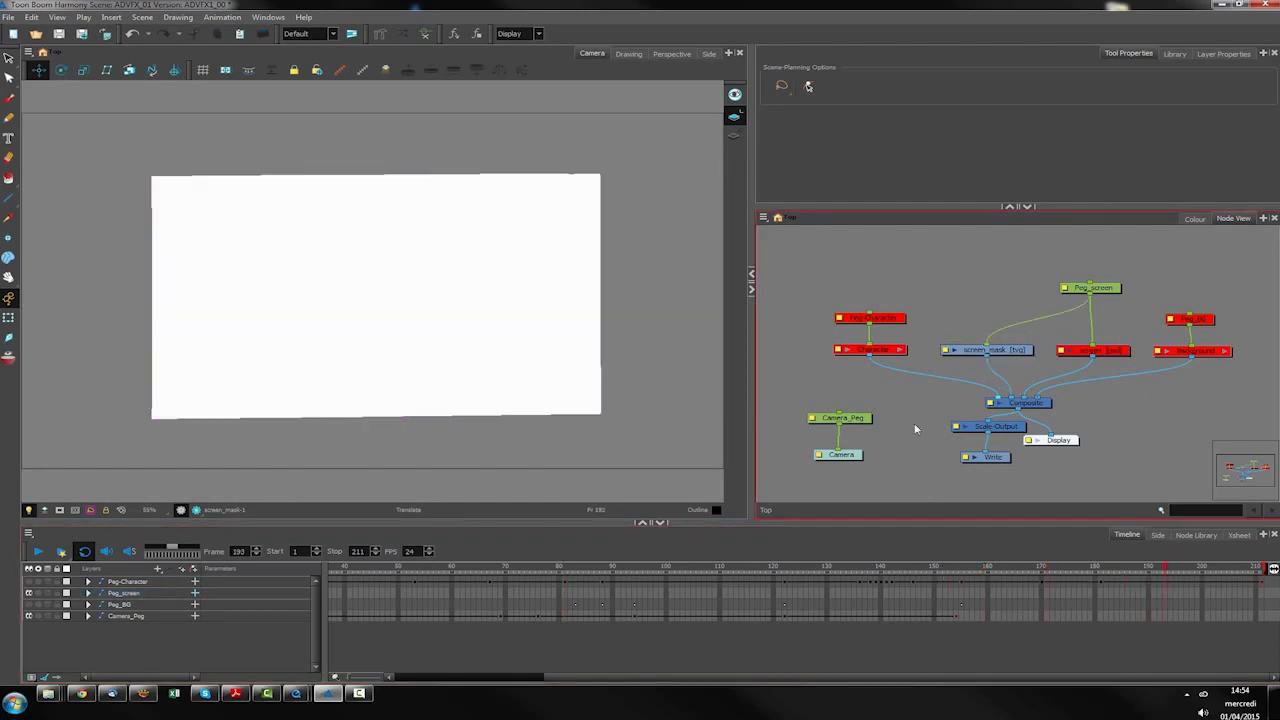
Move the screen_mask, screen, background and related peg nodes away from the character nodes to free space in the network.
left_click_drag(1226, 288, 1076, 339)
left_click(1137, 400)
left_click(1076, 340)
left_click(1047, 353)
left_click(1079, 339)
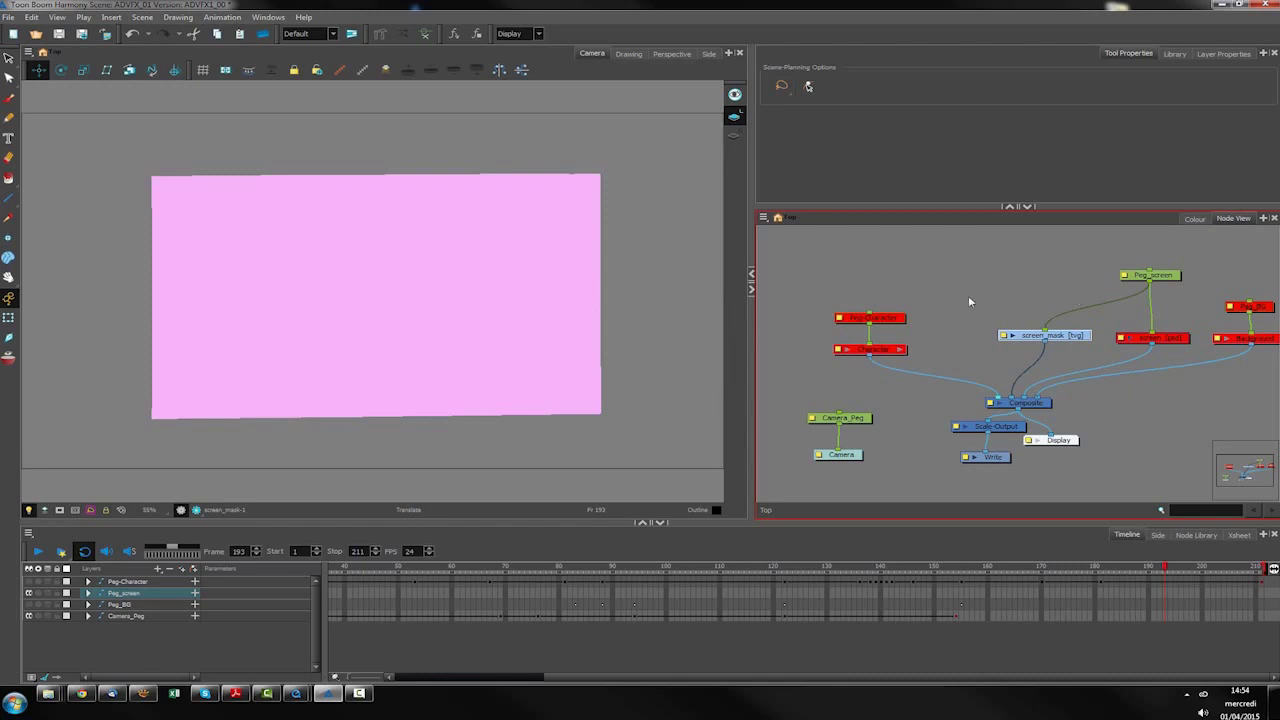
left_click_drag(1059, 338, 1051, 339)
Group the screen_mask node using Group Selection With Composite.
right_click(1051, 339)
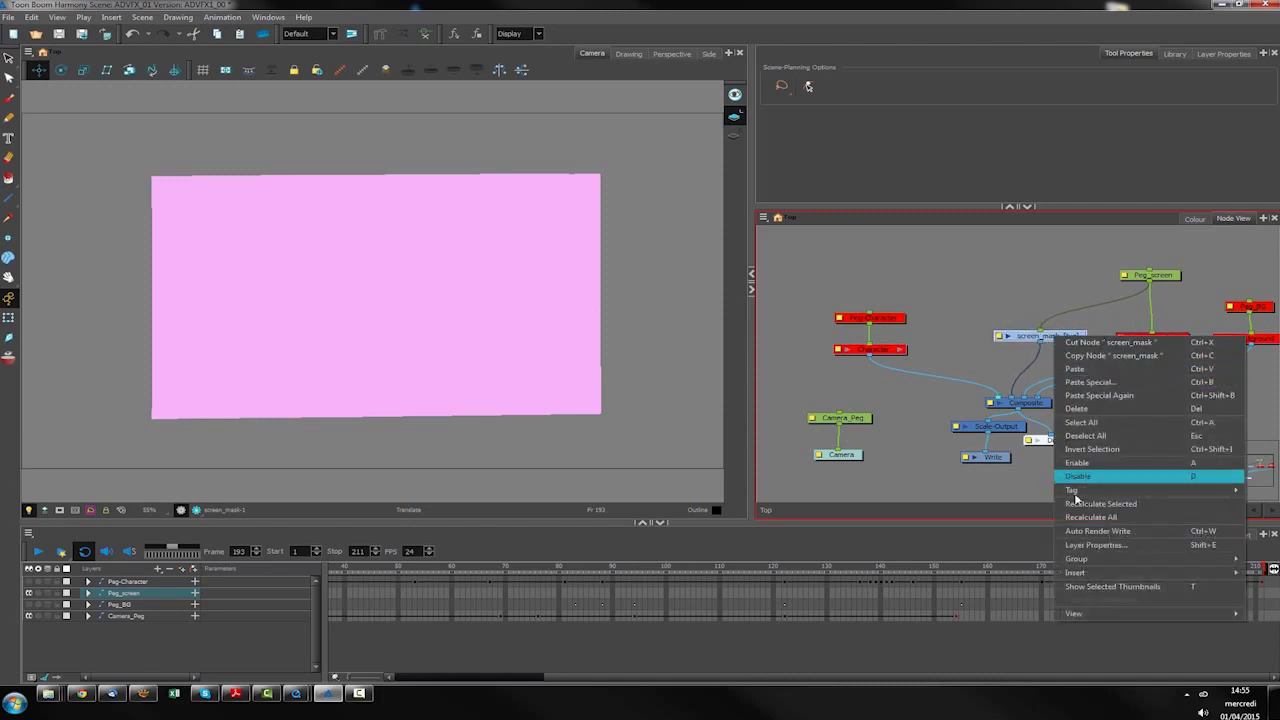
mouse_move(1080, 559)
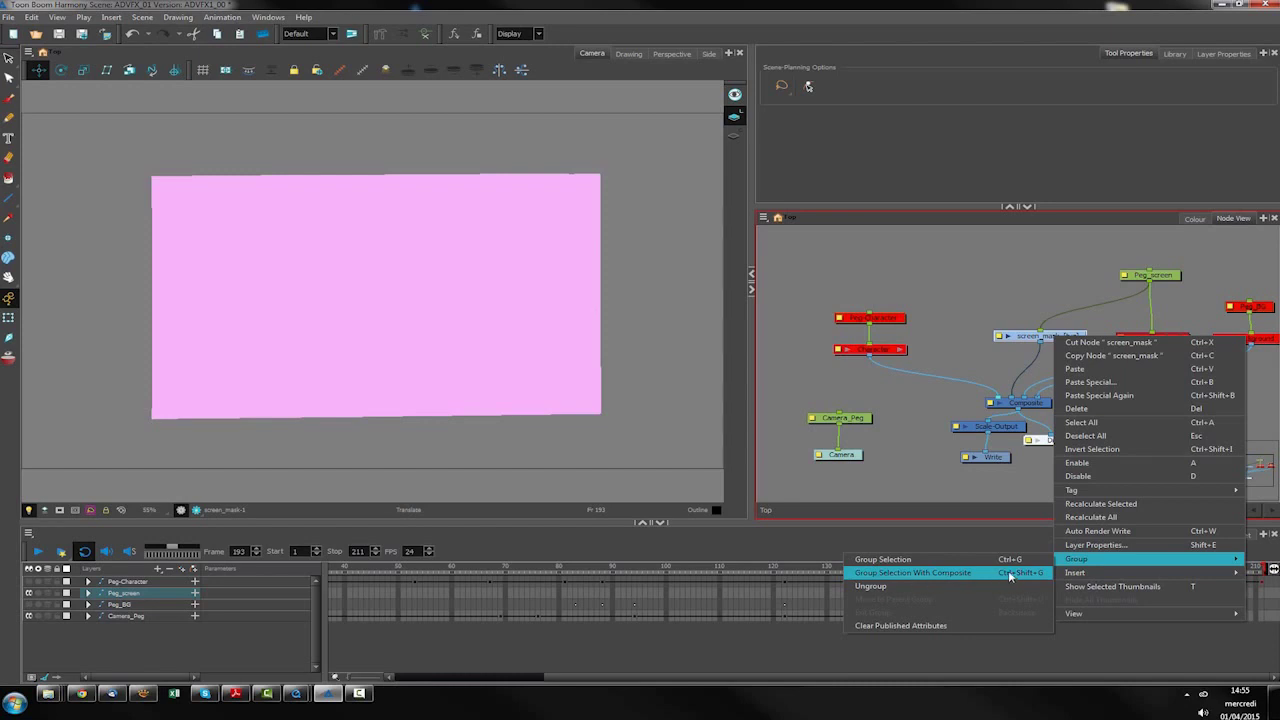
left_click(1024, 291)
left_click(1040, 338)
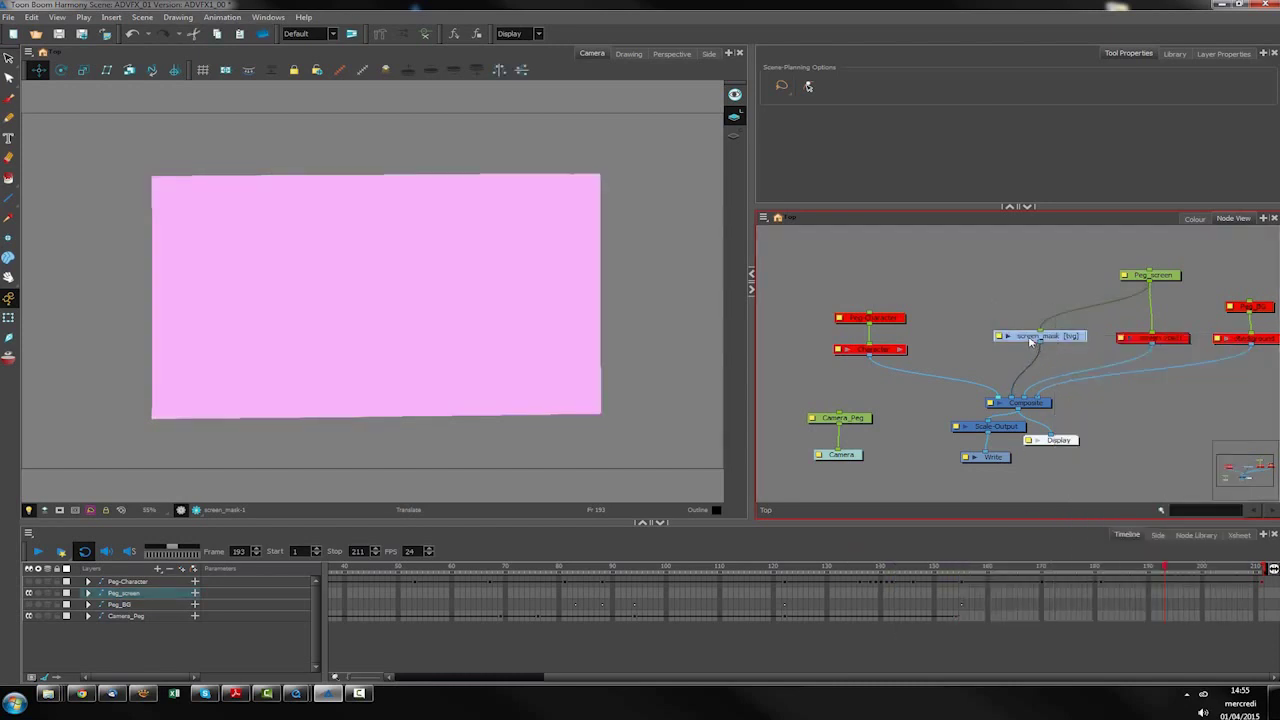
key("ctrl+g")
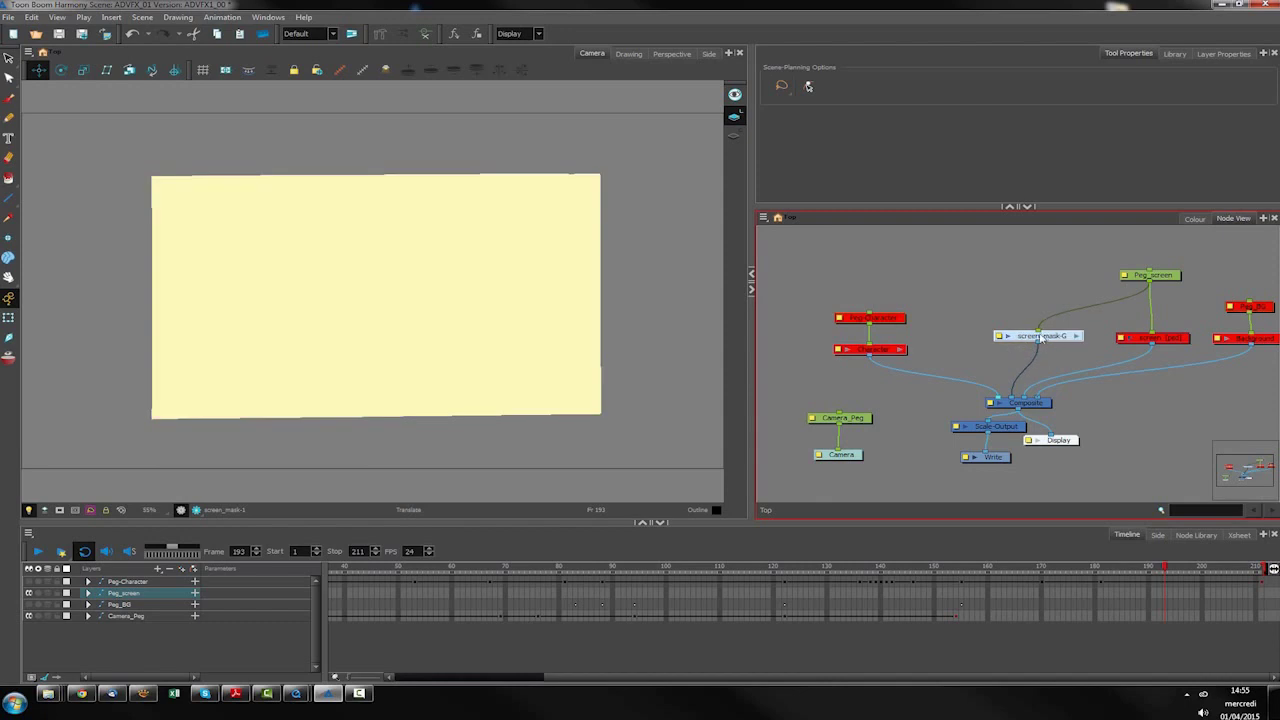
Rename the new screen mask group as inside_screen.
double_click(997, 339)
type("inside_screen")
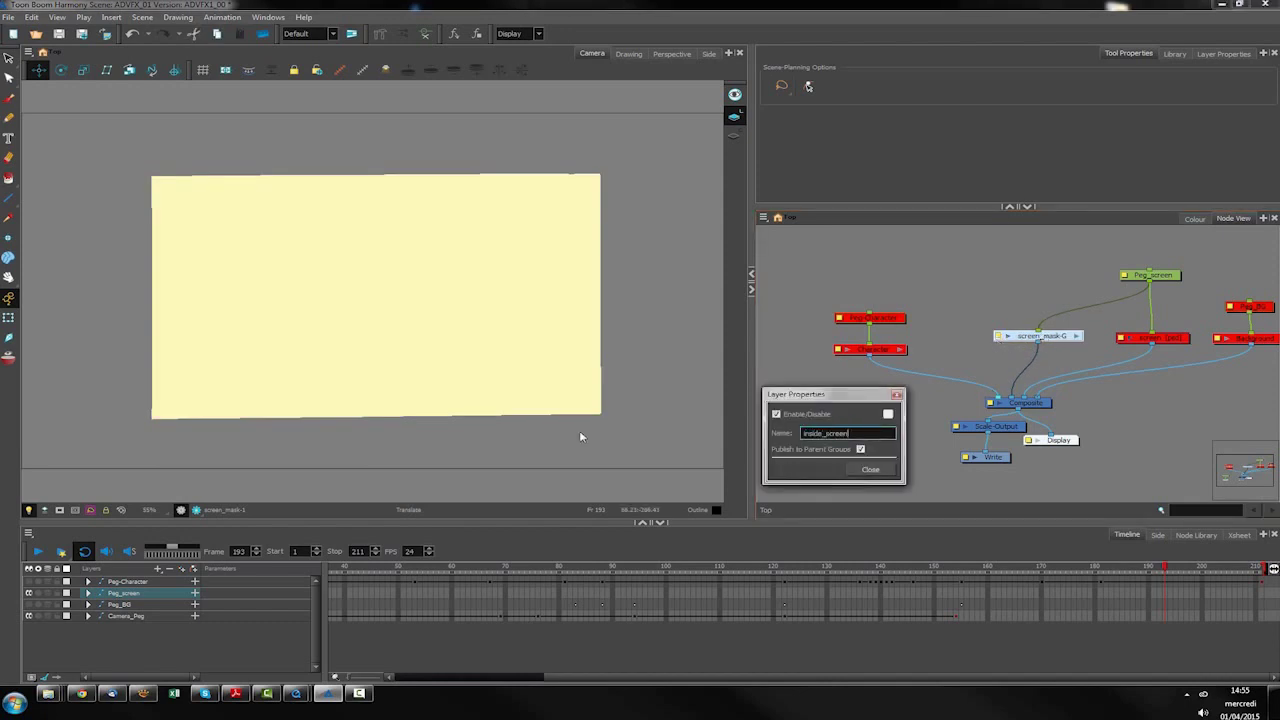
key("Return")
left_click(870, 469)
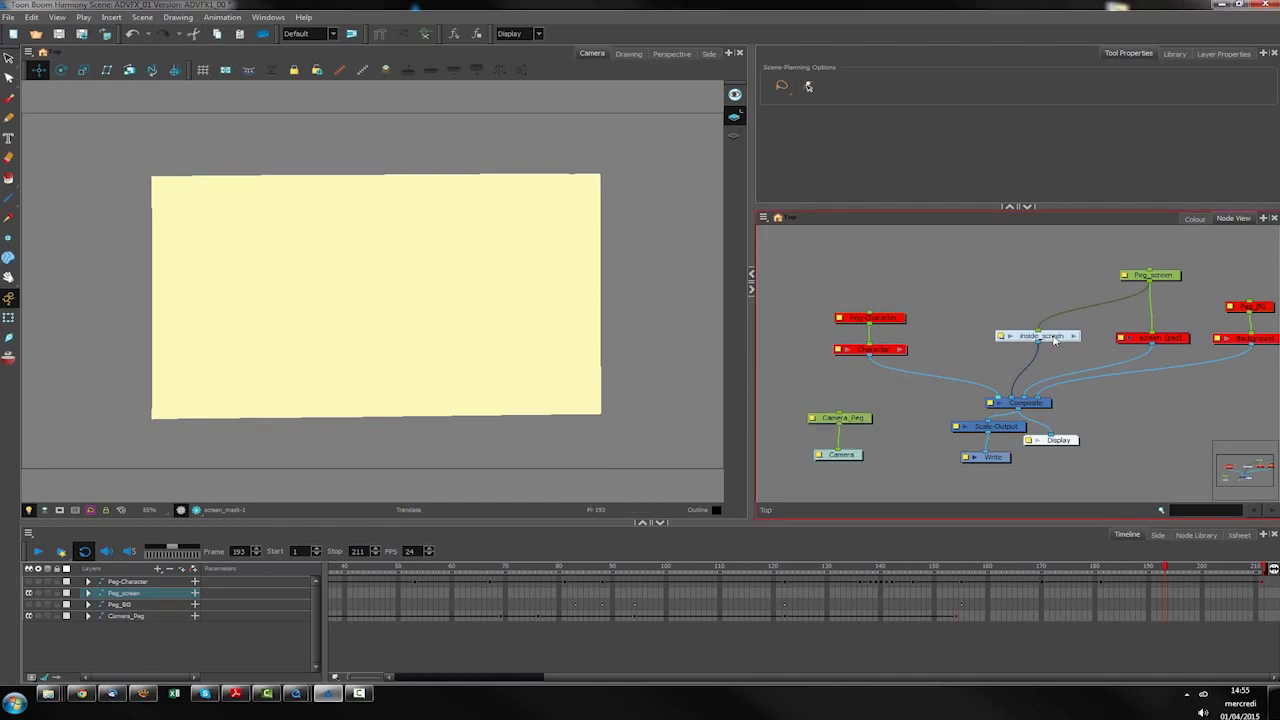
Open the inside_screen group and place its Composite node between screen_mask and Multi-Port-Out.
left_click(1078, 336)
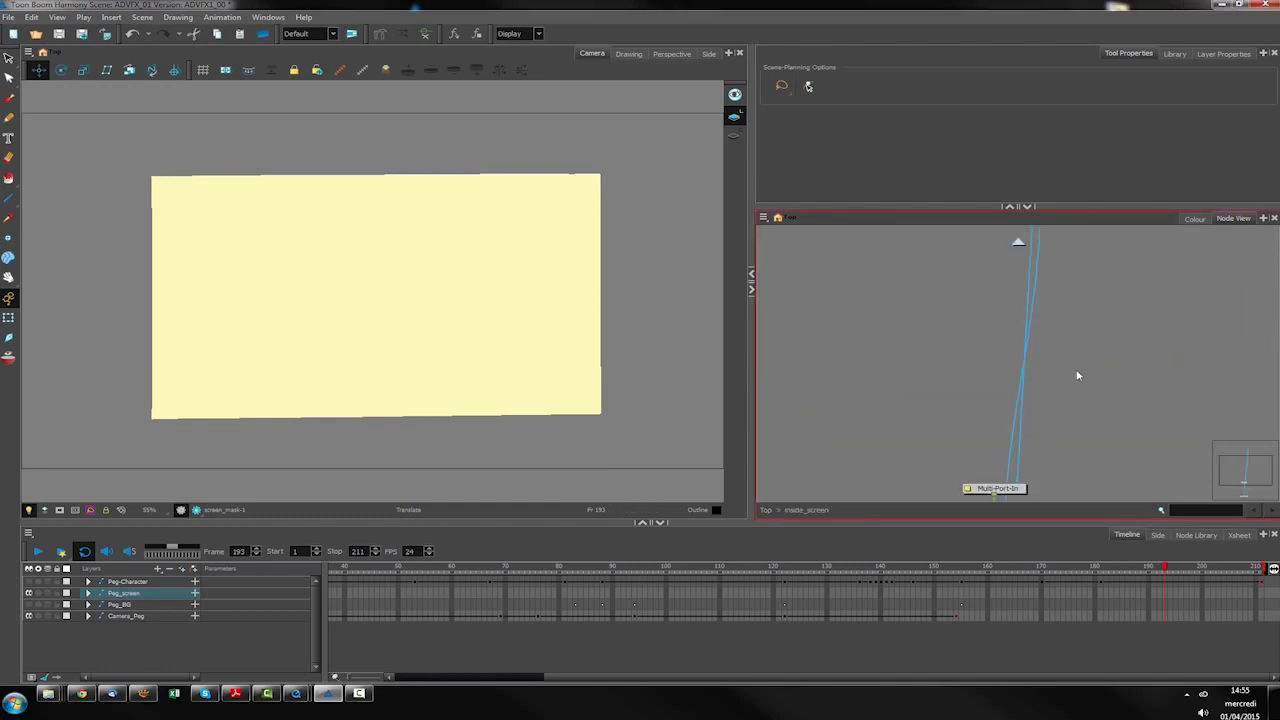
left_click(1230, 478)
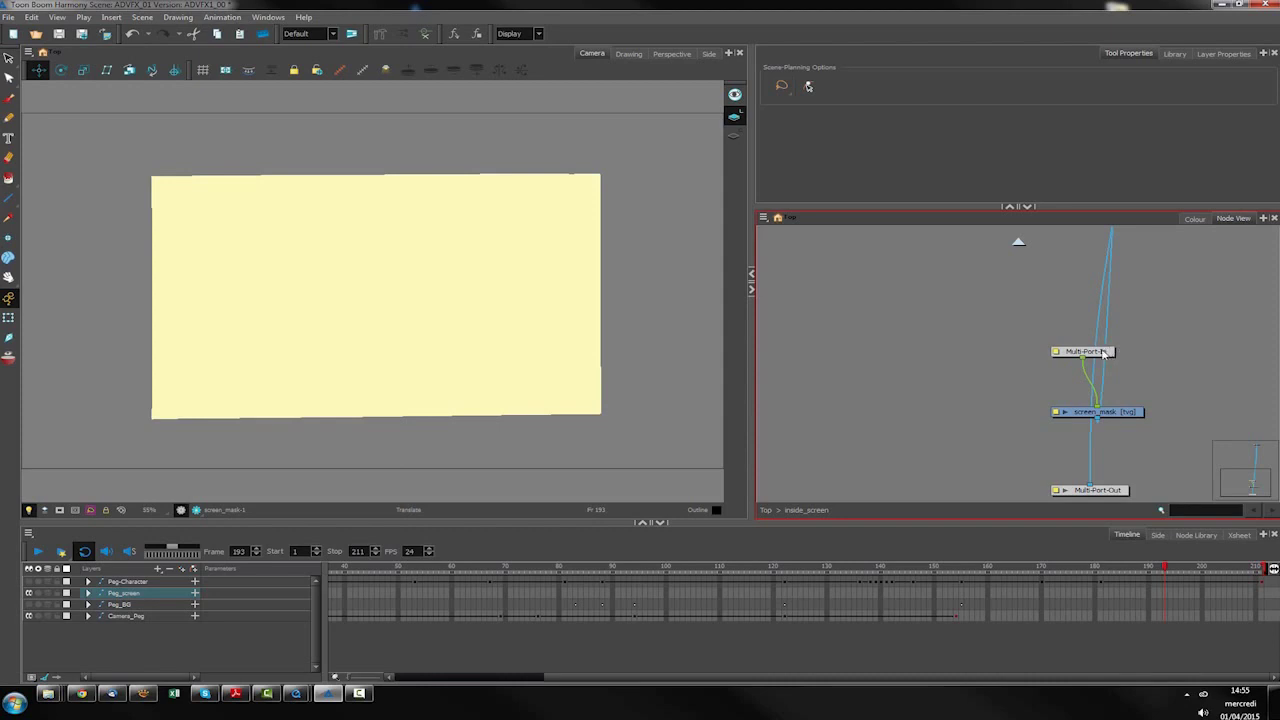
left_click_drag(1104, 352, 1076, 326)
left_click_drag(1174, 306, 1007, 499)
mouse_move(1090, 326)
left_mouse_down()
mouse_move(1066, 262)
mouse_move(1048, 284)
left_mouse_up()
scroll(1042, 346, "down", 4)
left_click_drag(1092, 352, 1040, 458)
left_click_drag(980, 430, 1025, 330)
scroll(1057, 430, "up", 5)
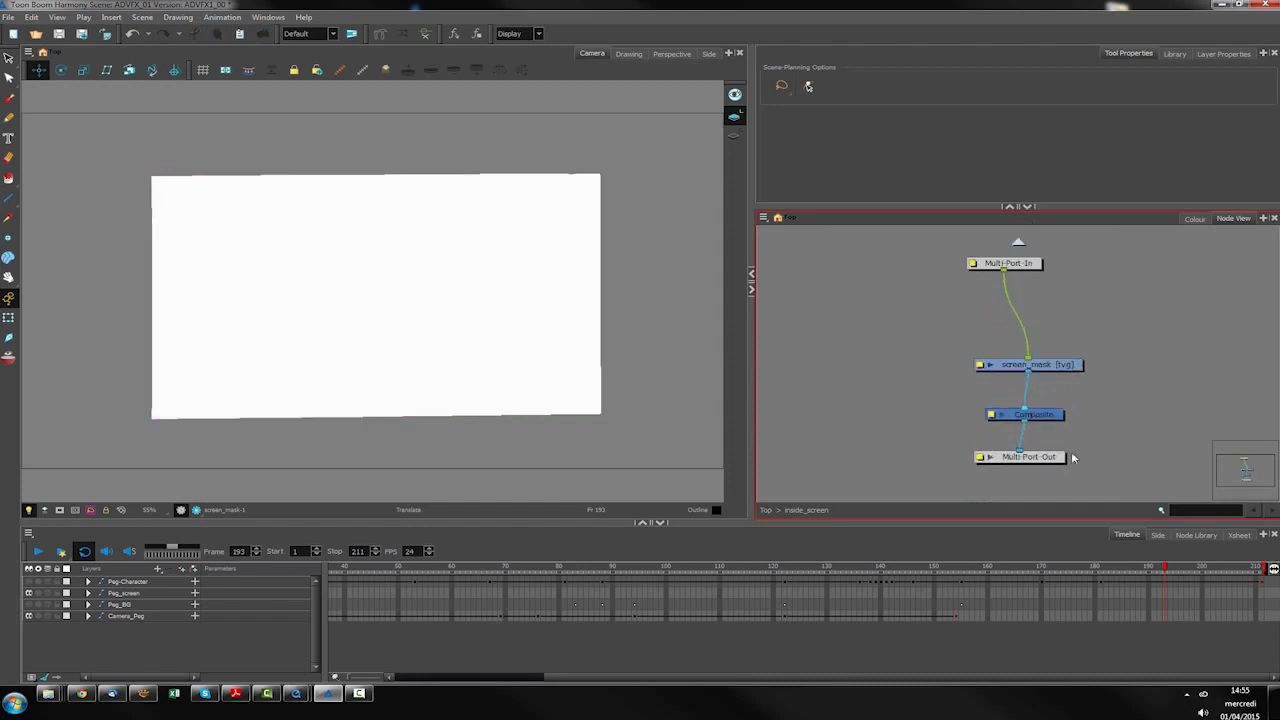
Enlarge the node view and spread the port, screen_mask and Composite nodes apart vertically.
left_click_drag(1012, 374, 1013, 241)
left_click_drag(1025, 469, 1025, 484)
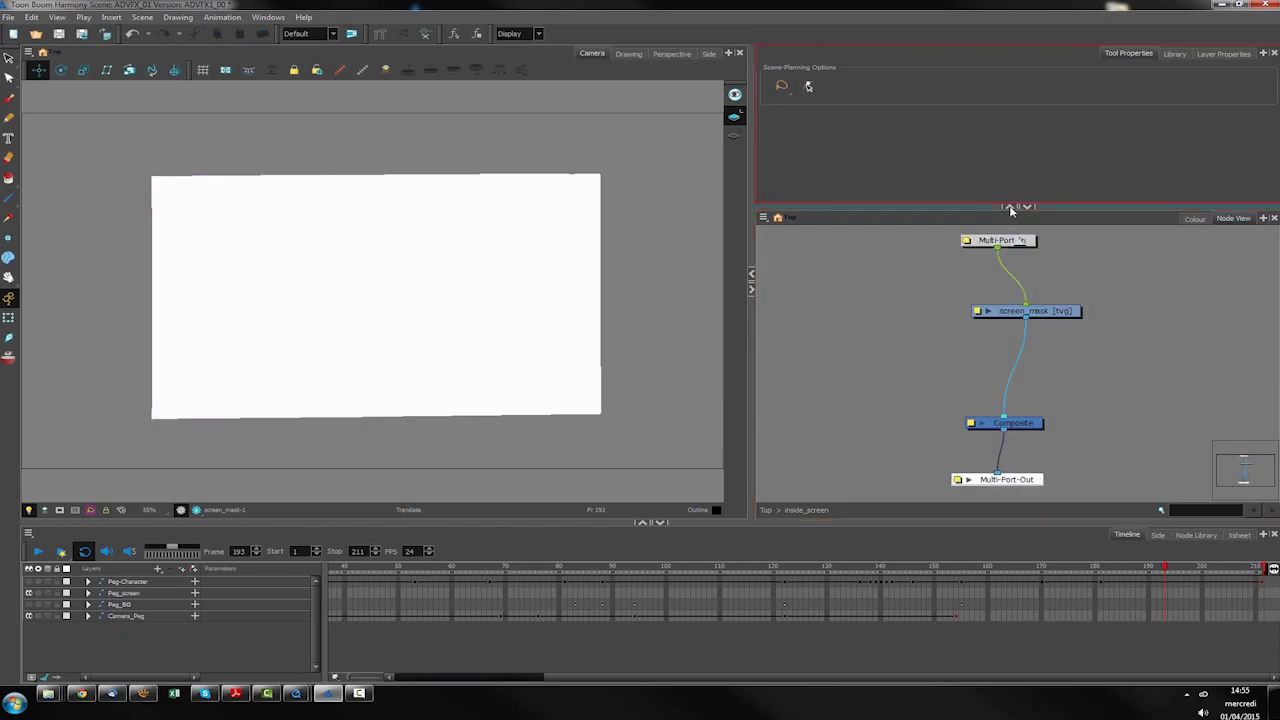
left_click(1010, 207)
left_click_drag(1052, 236, 1043, 225)
left_click_drag(1046, 341, 1030, 457)
left_click_drag(1036, 162, 1049, 97)
left_click_drag(1017, 362, 1029, 387)
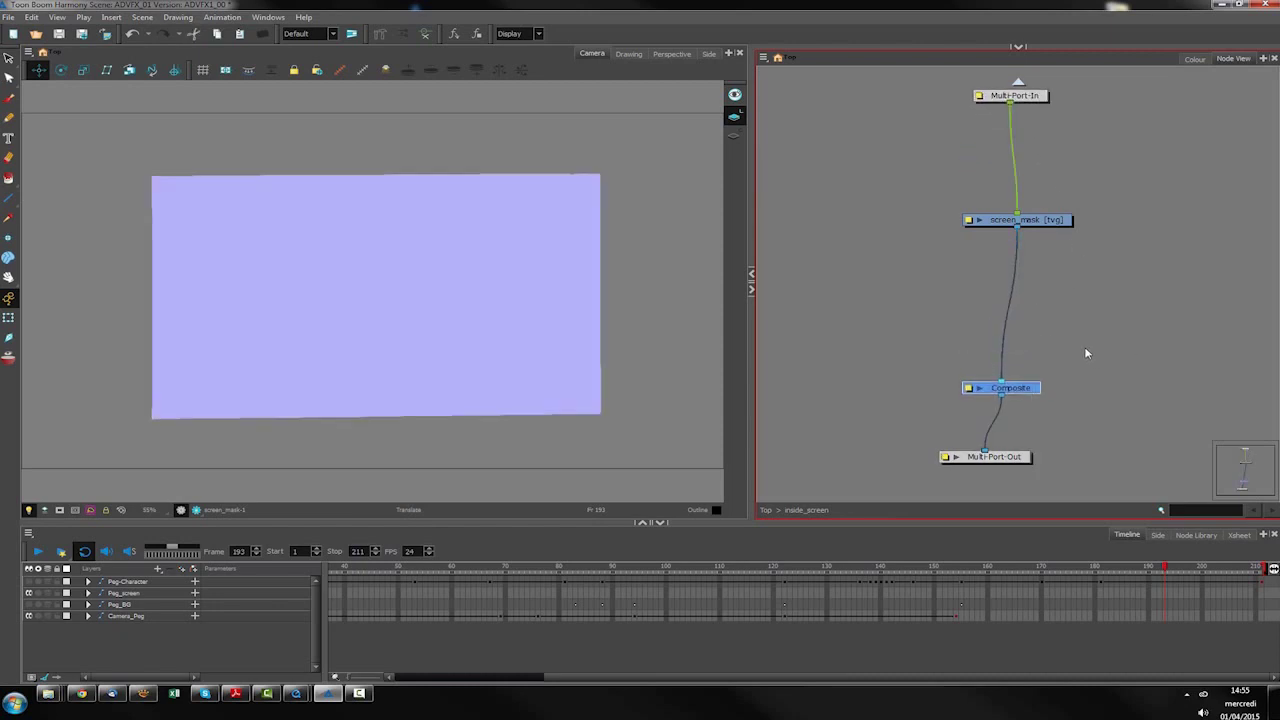
Import Sand.jpeg as a Toon Boom bitmap drawing on a single layer named Sand, with Vertical Fit alignment.
left_click(8, 17)
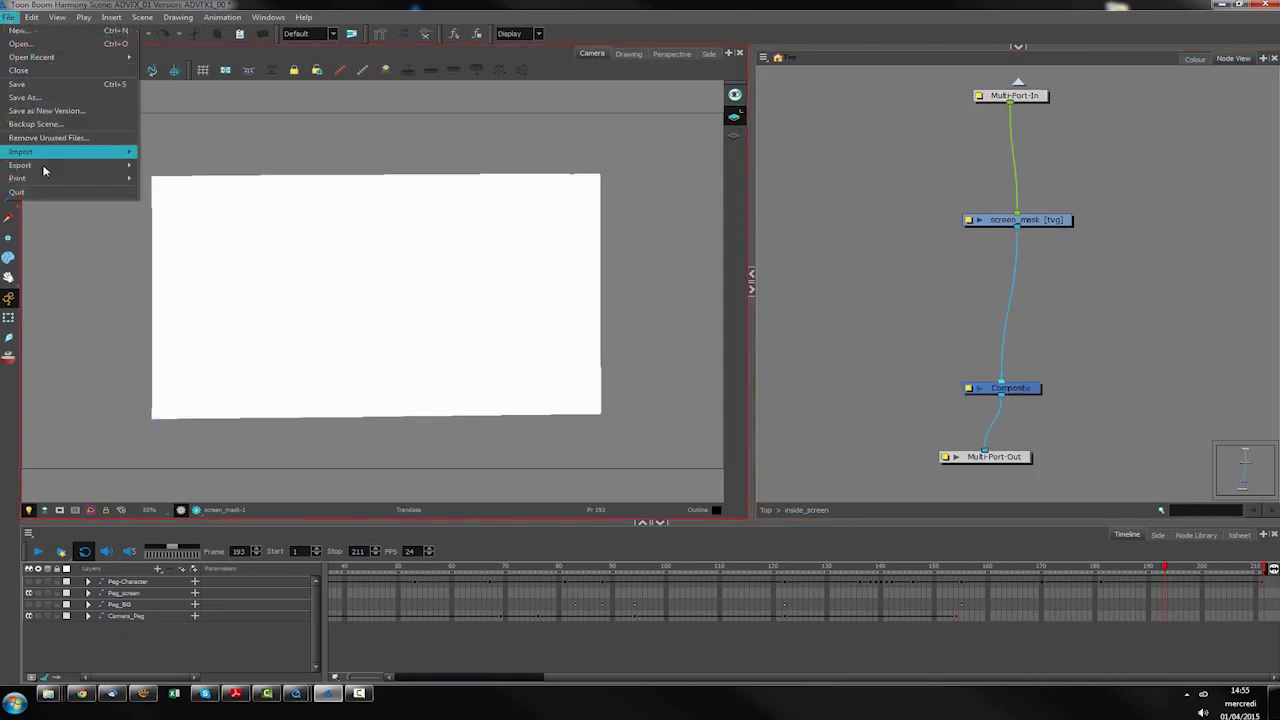
mouse_move(40, 151)
left_click(191, 166)
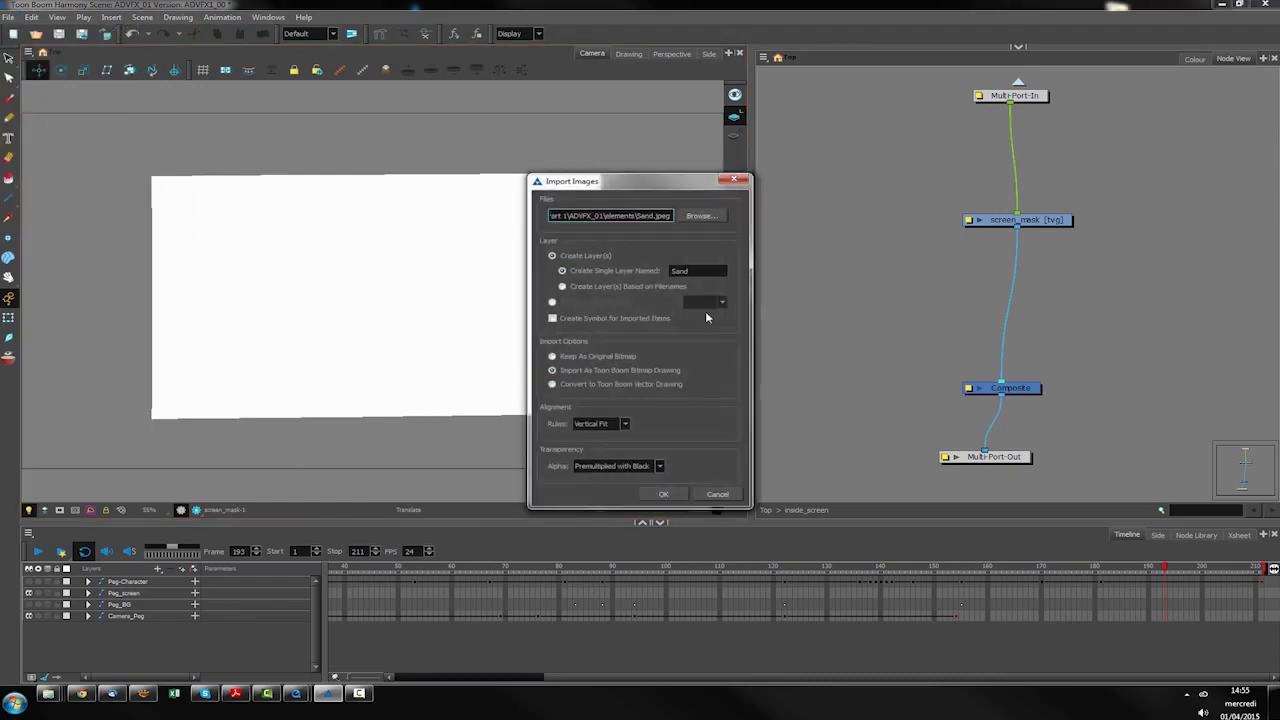
left_click(702, 216)
scroll(1157, 316, "down", 10)
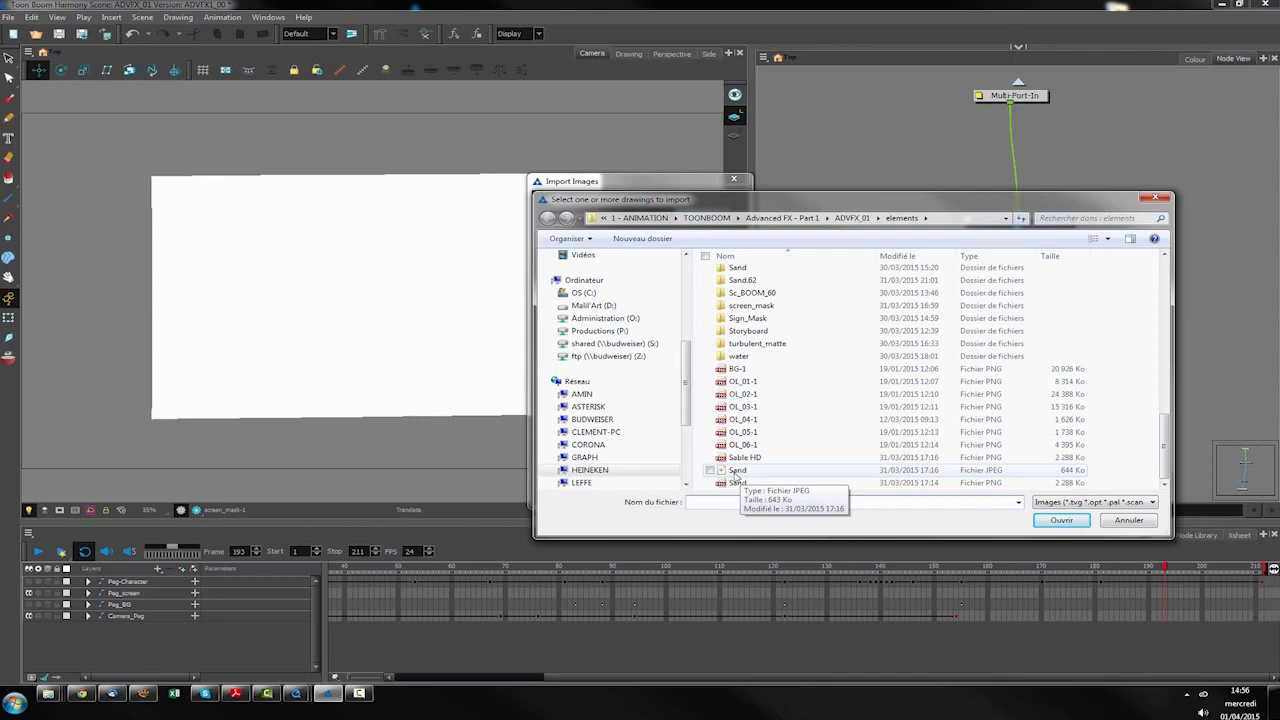
double_click(737, 472)
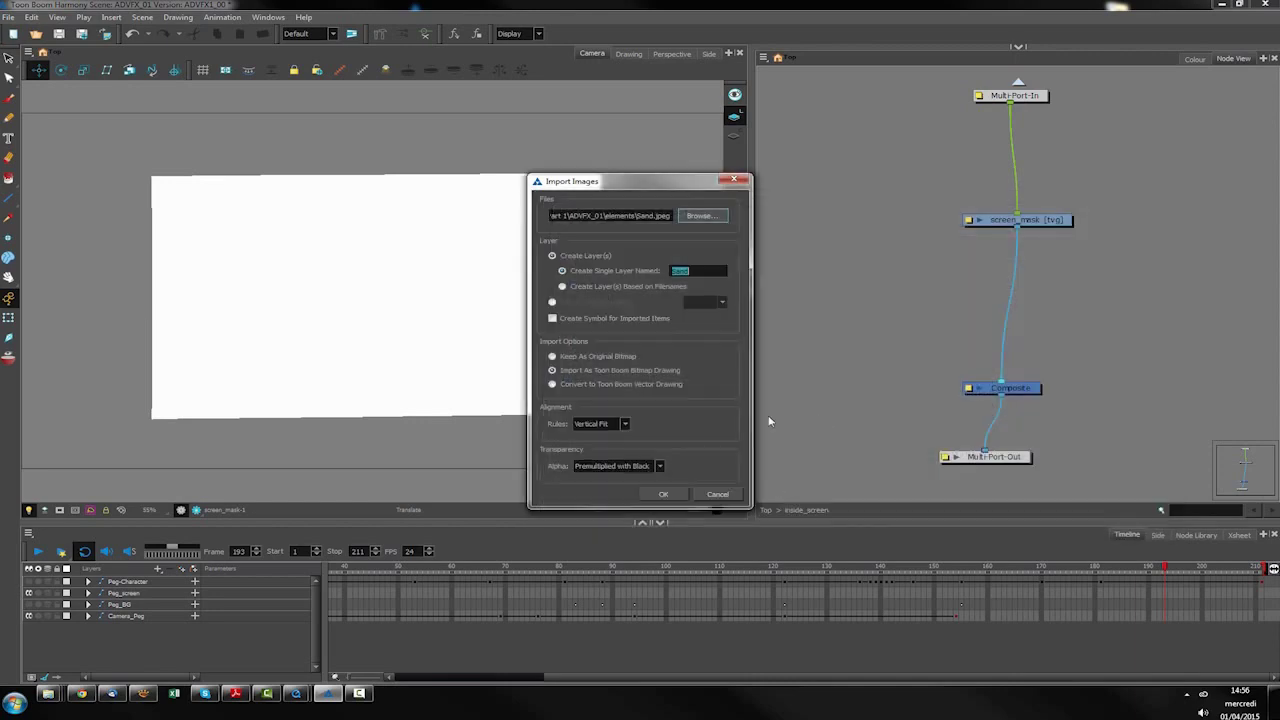
left_click(664, 496)
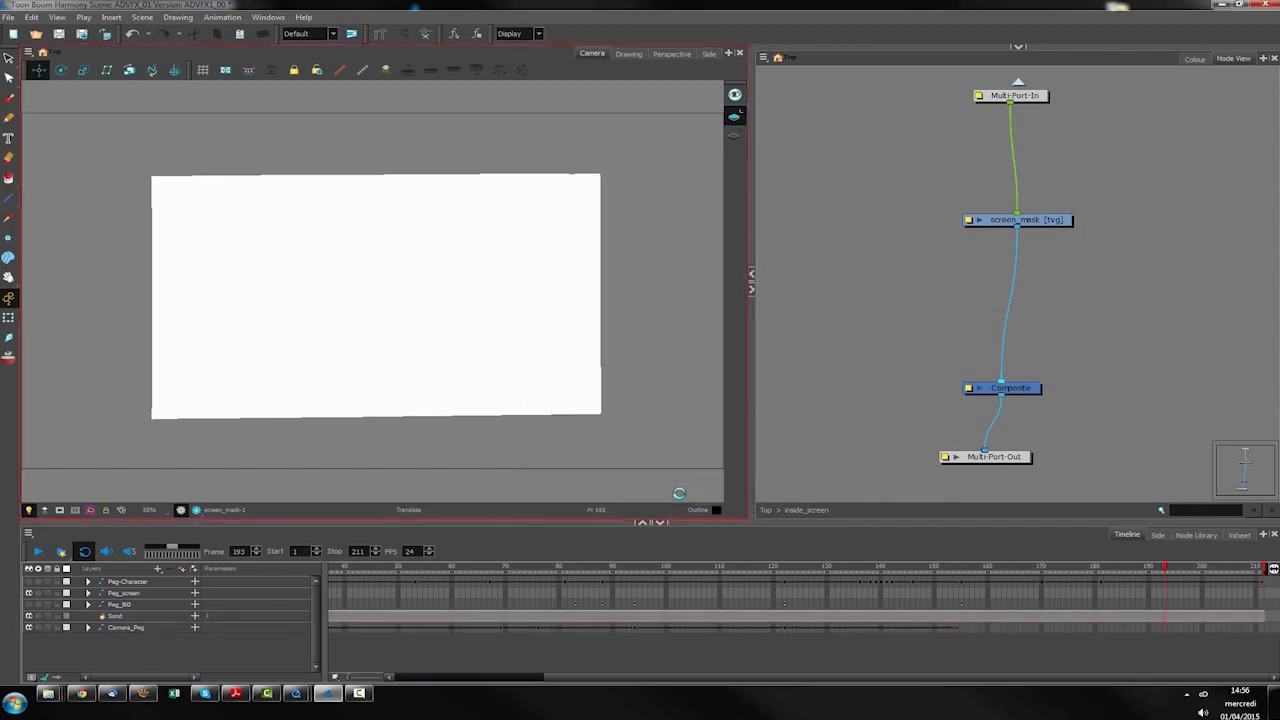
Return to the top-level network and cut the Sand node.
left_click(766, 511)
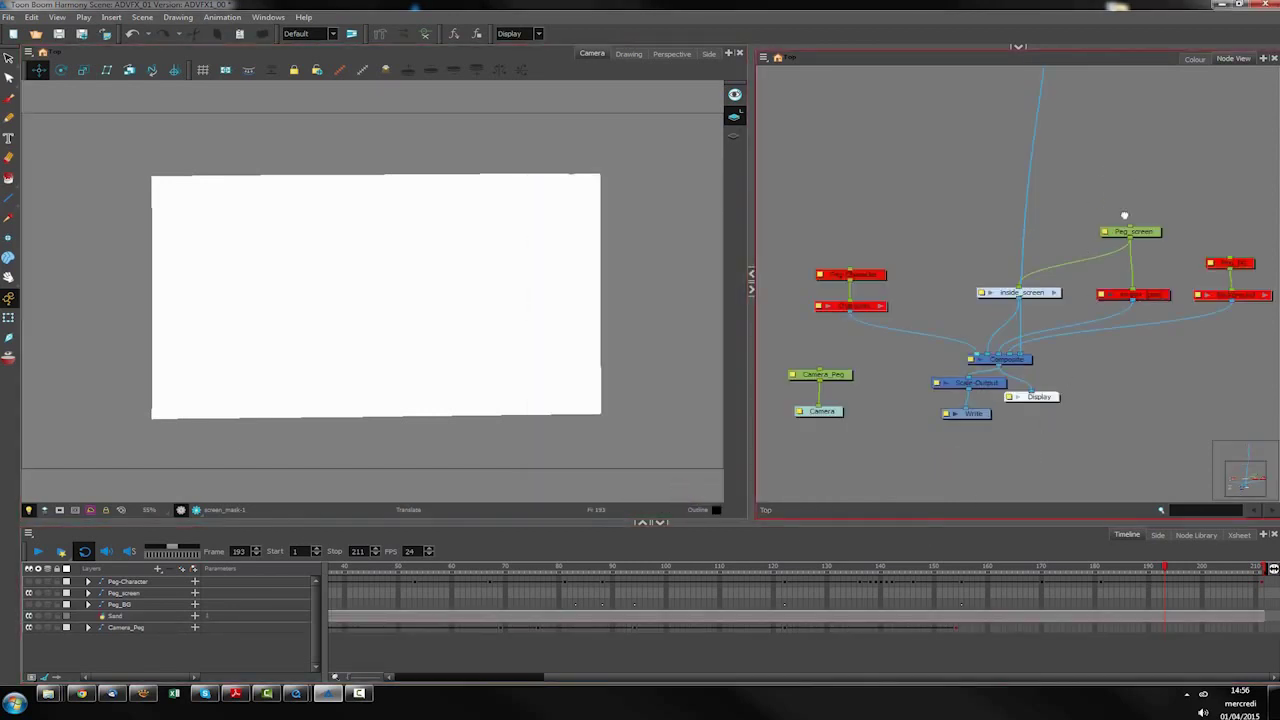
left_click_drag(1123, 212, 1040, 490)
left_click_drag(1063, 172, 783, 385)
left_click(950, 271)
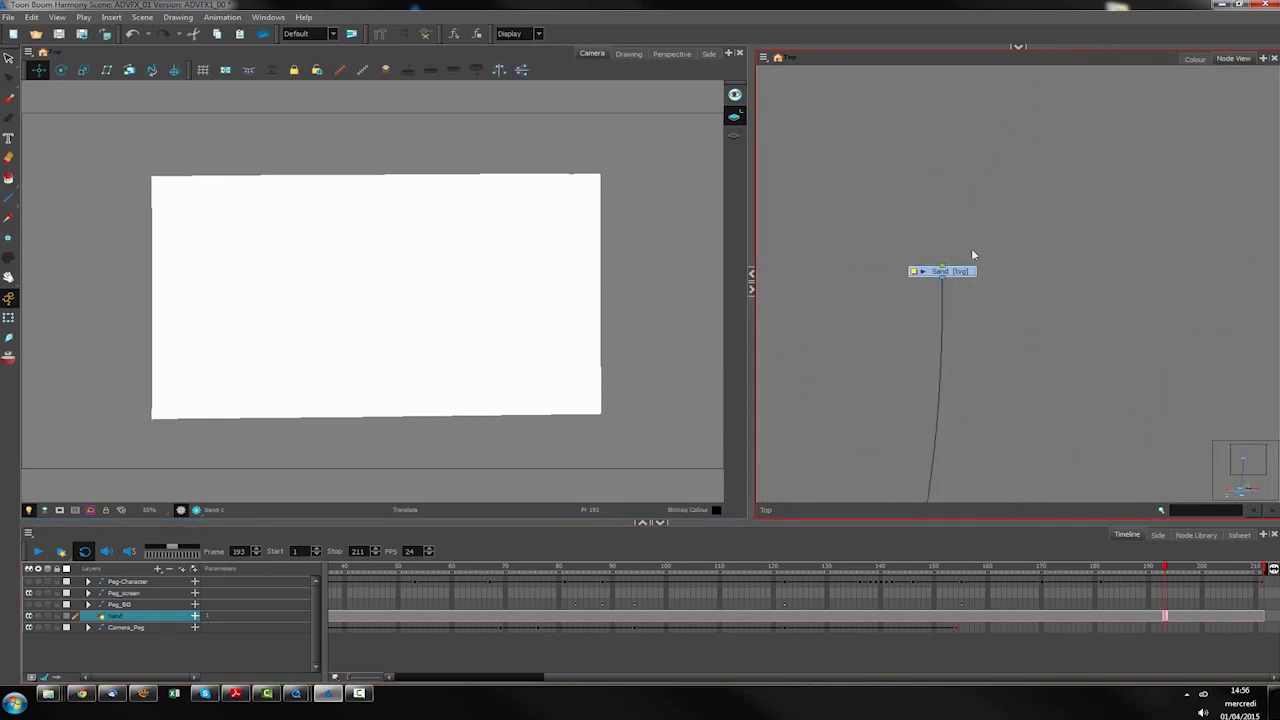
right_click(958, 272)
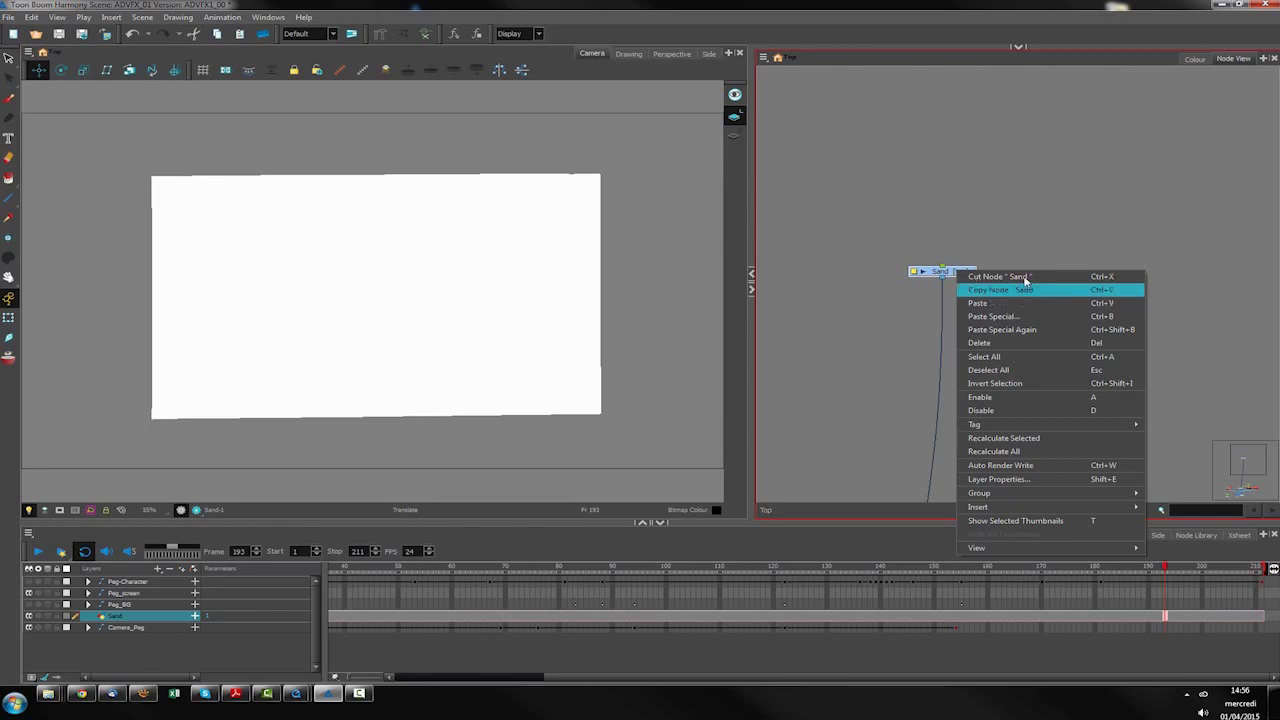
left_click(1024, 278)
Paste the Sand node into the inside_screen group and connect it between Multi-Port-In and Composite.
left_click_drag(1254, 483, 1242, 485)
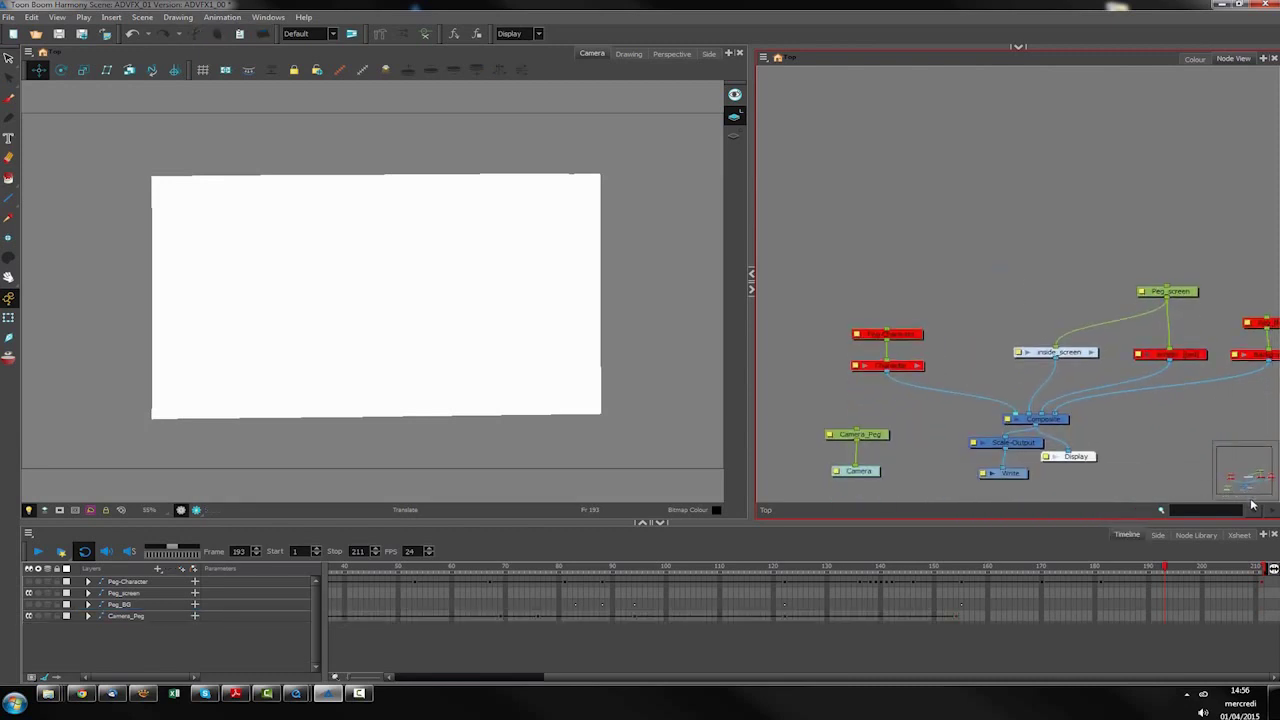
left_click(1103, 353)
right_click(876, 230)
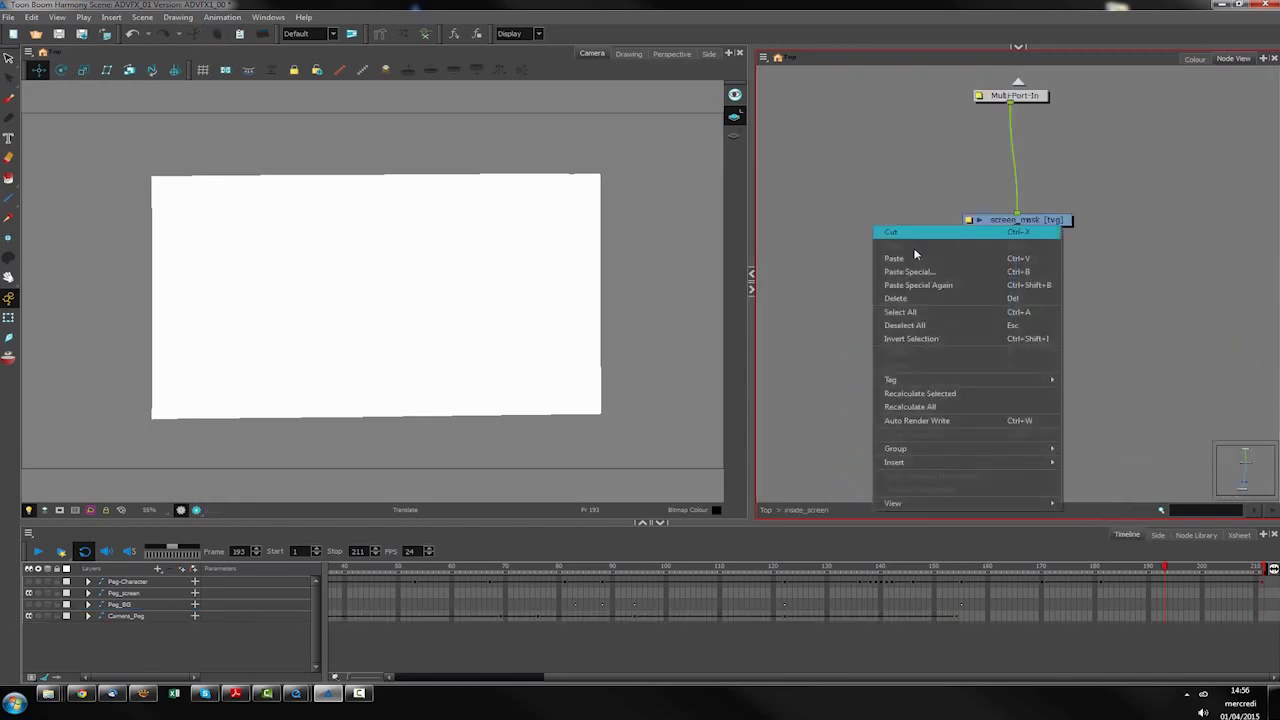
left_click(915, 260)
left_click_drag(945, 268, 976, 384)
left_click_drag(1112, 238, 1163, 318)
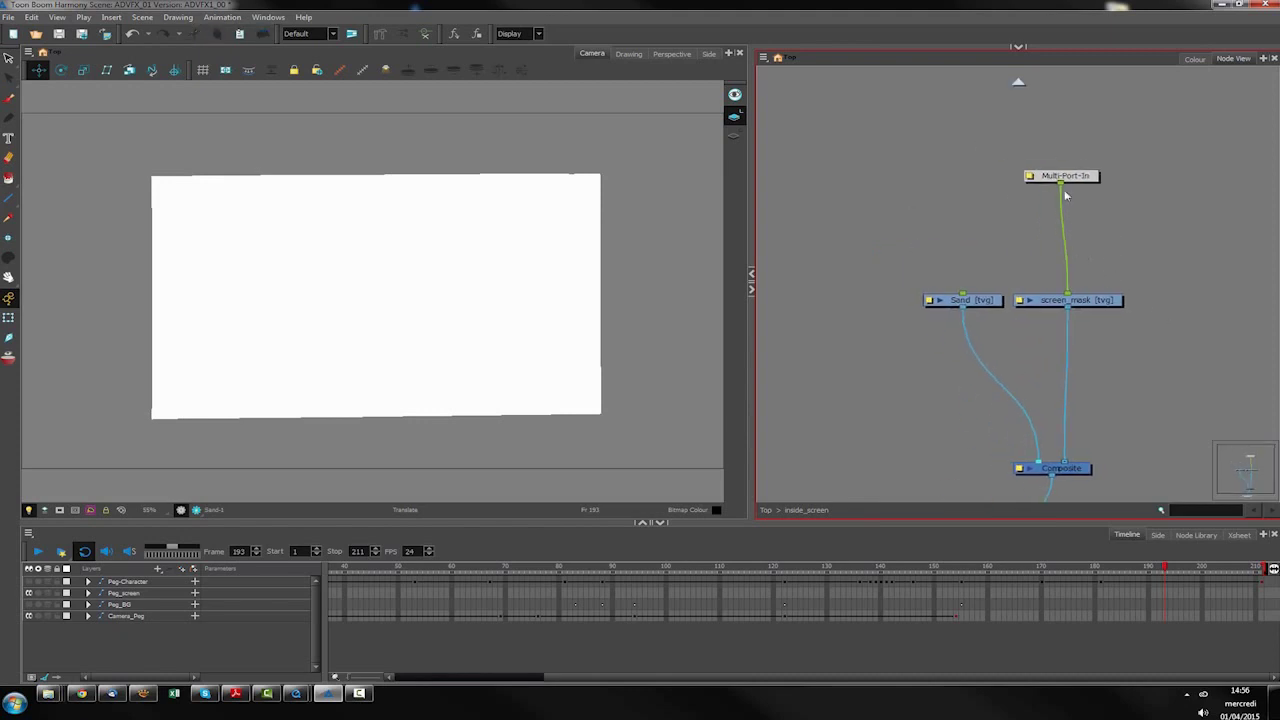
left_click_drag(1056, 188, 962, 295)
Try to reposition the oversized Sand image around the camera frame.
scroll(340, 360, "down", 3)
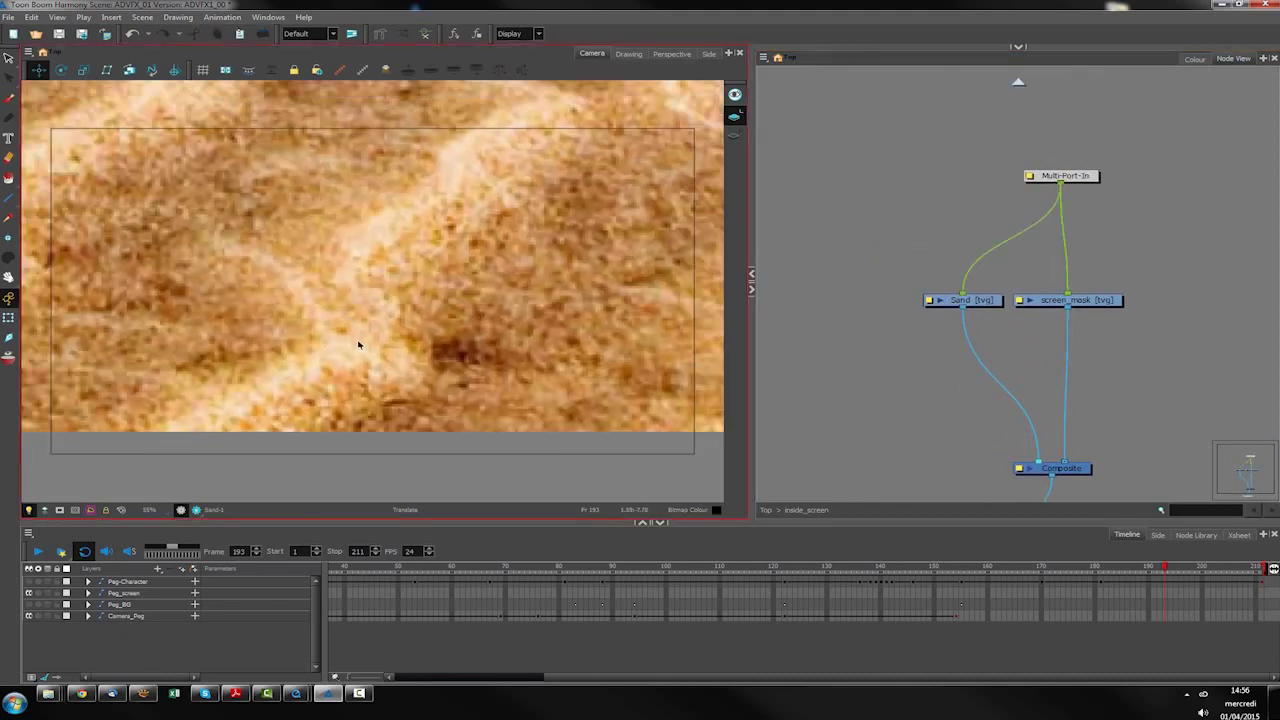
scroll(322, 374, "down", 8)
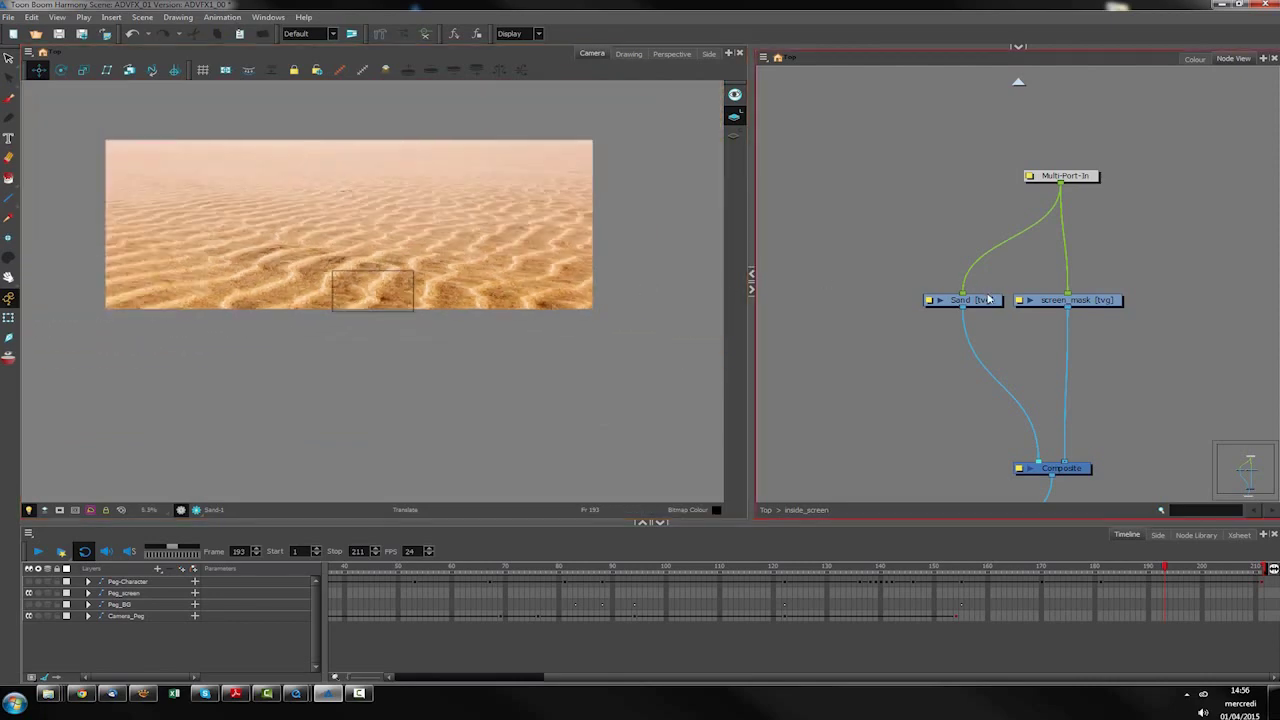
left_click(996, 300)
left_click_drag(996, 300, 999, 301)
left_click(285, 214)
left_click_drag(416, 242, 446, 322)
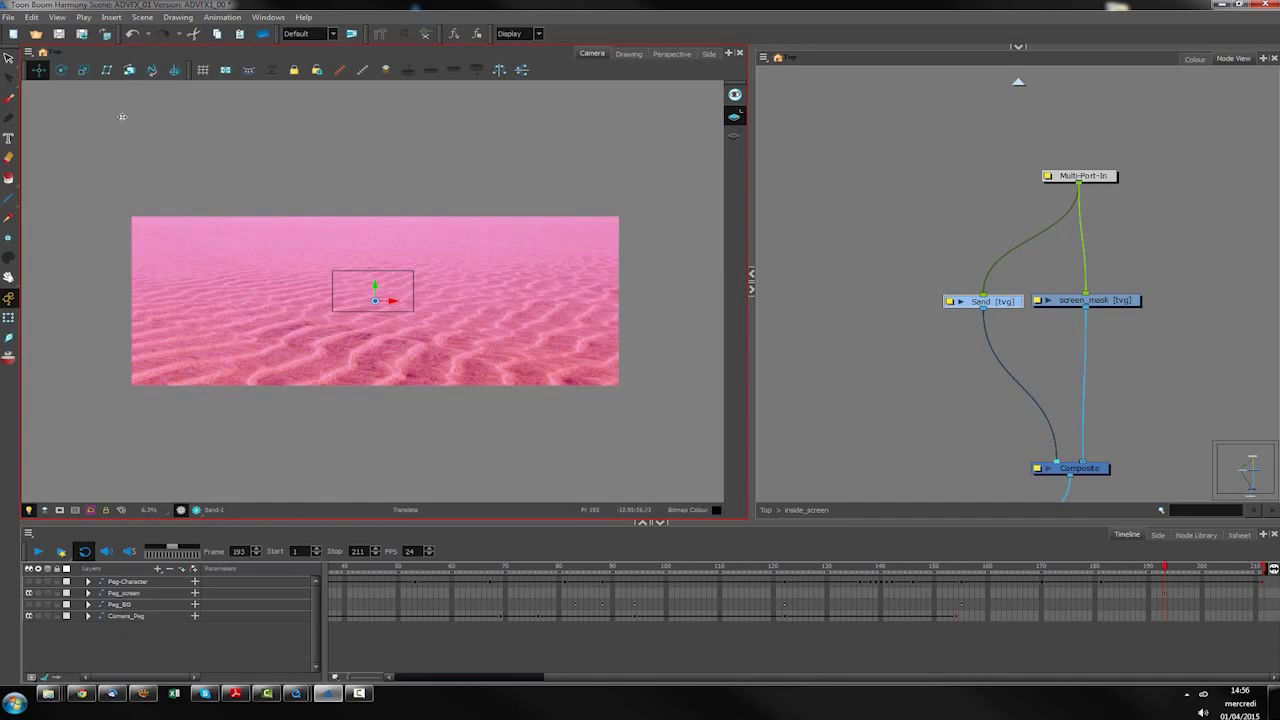
left_click(83, 69)
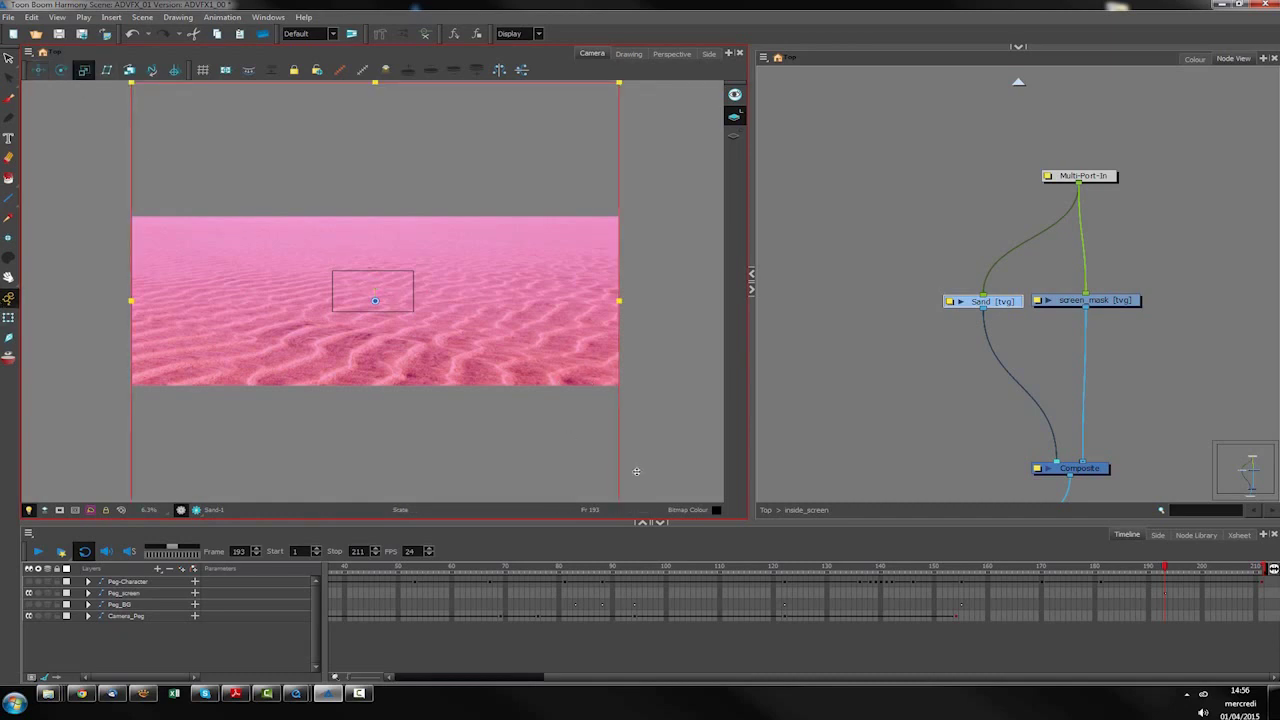
left_click_drag(427, 459, 401, 383)
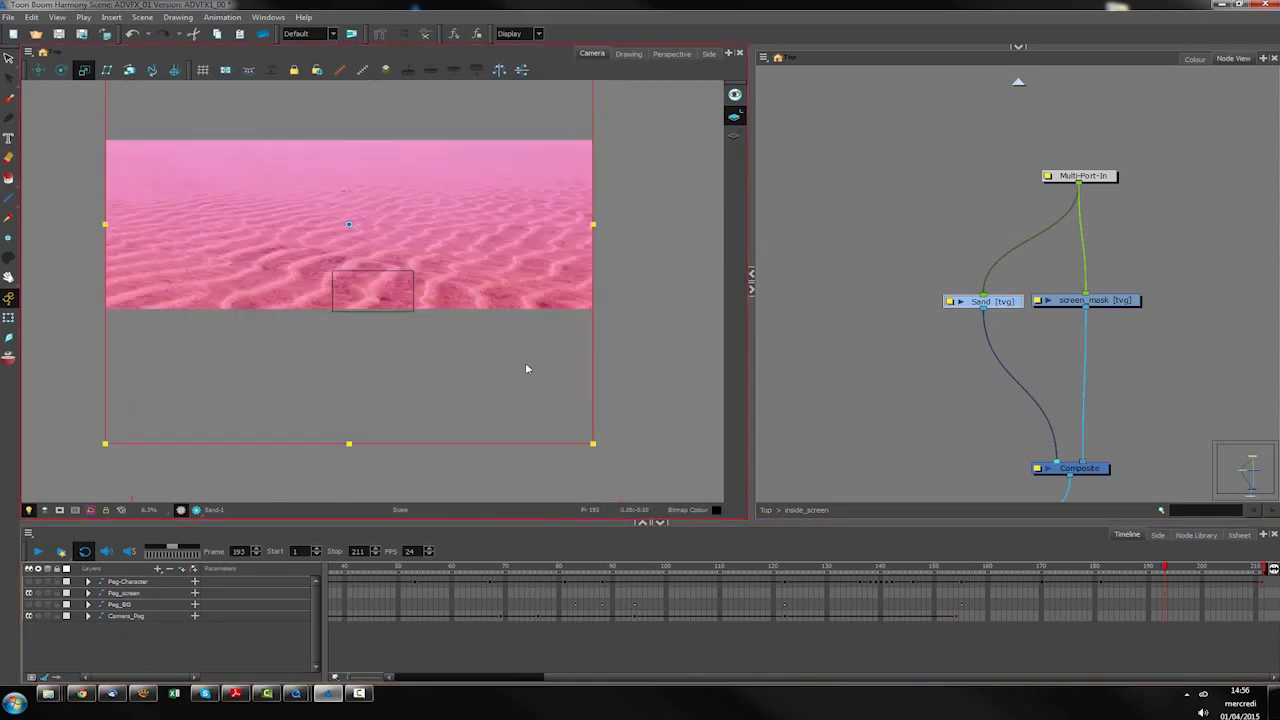
key("ctrl+z")
Scale the Sand image down until it is slightly narrower than the camera frame.
left_click(912, 402)
left_click(995, 304)
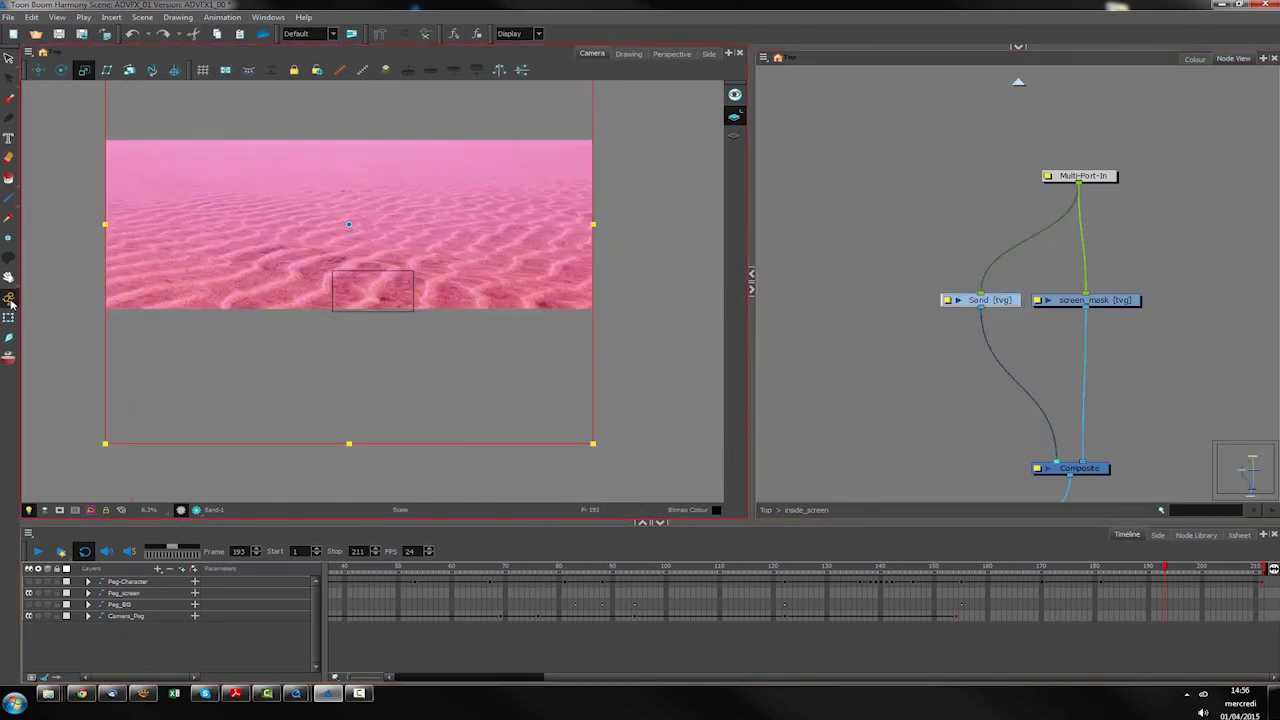
left_click_drag(555, 360, 300, 253)
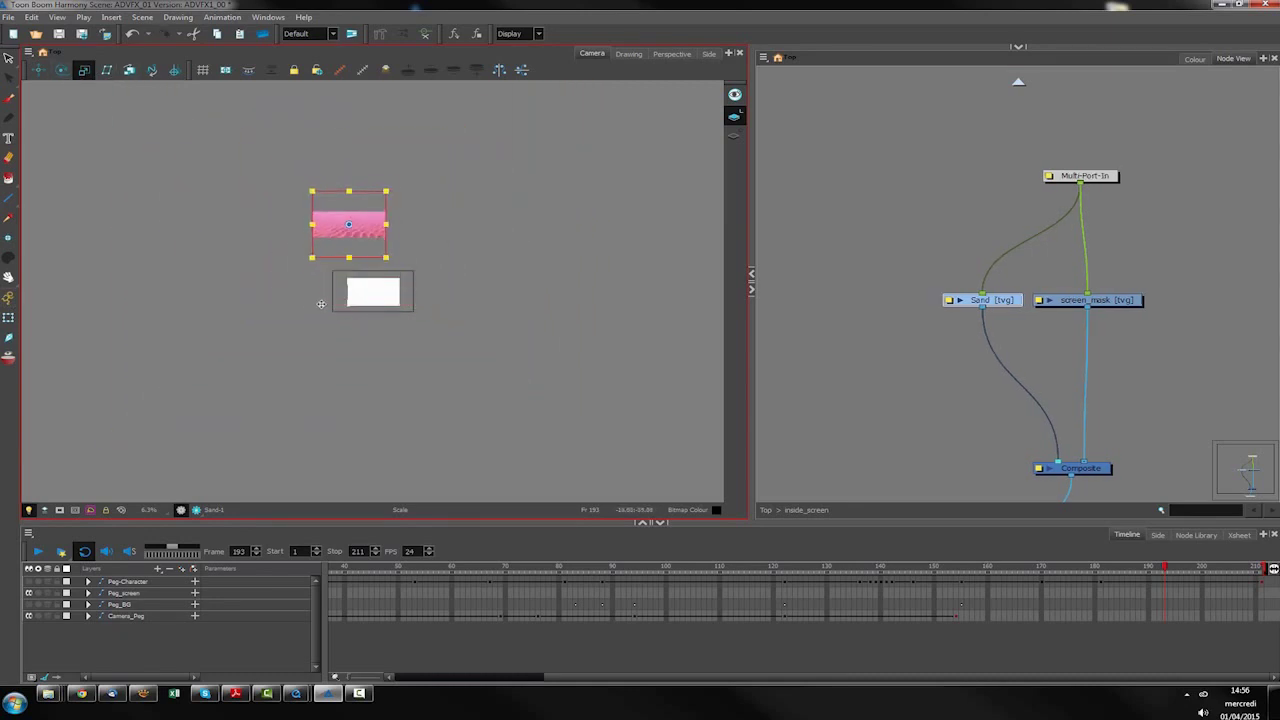
Move the reduced Sand image over the lower part of the white screen mask.
key("shift+t")
key("2")
left_click_drag(346, 180, 388, 314)
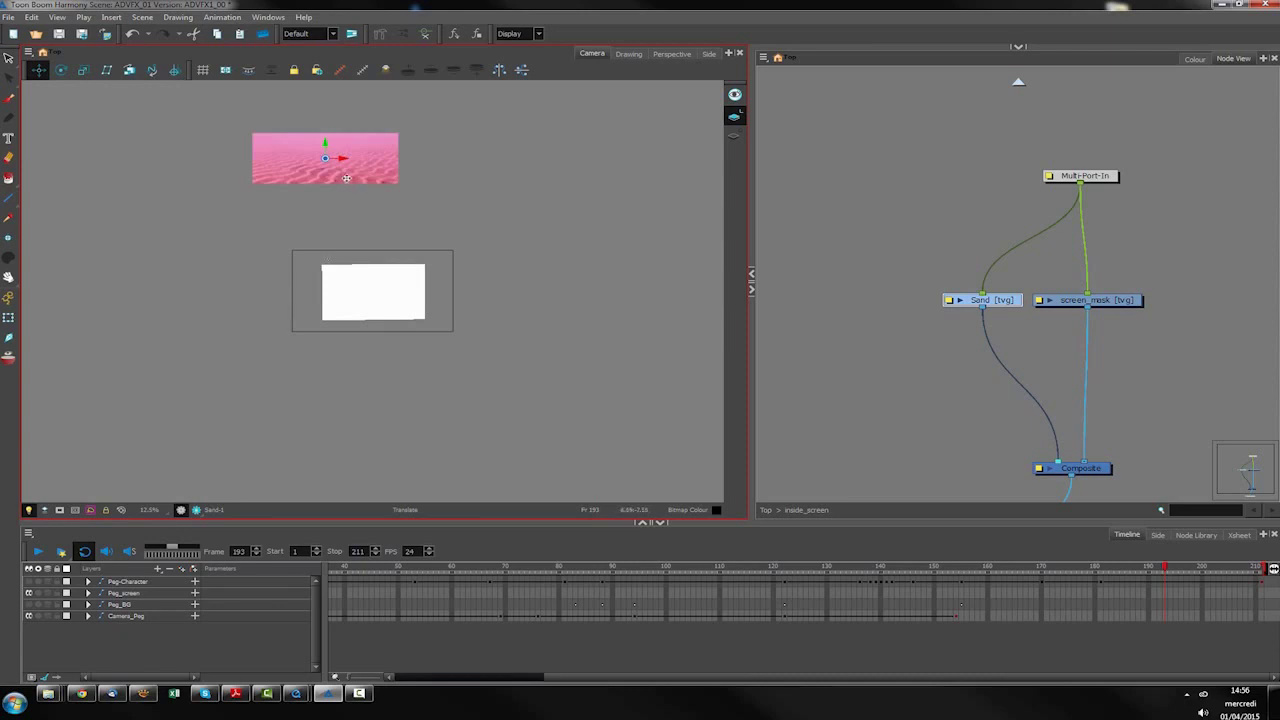
scroll(378, 355, "up", 4)
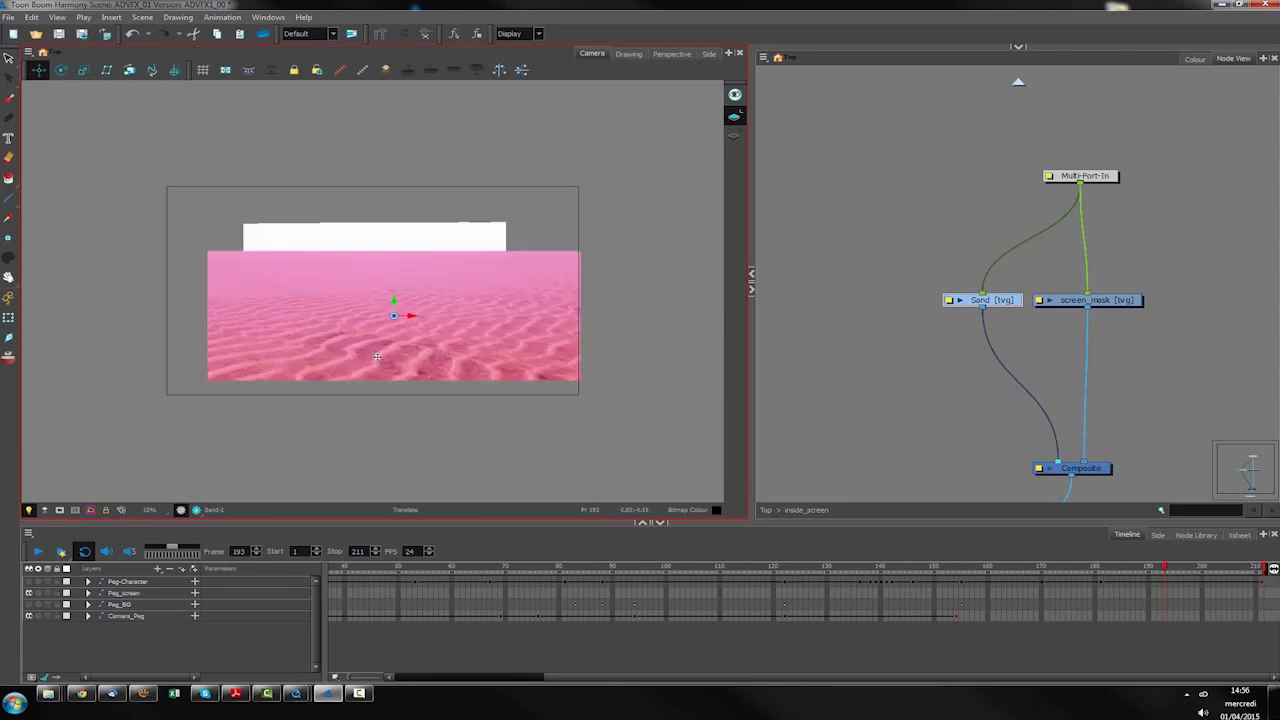
Move the Sand image slightly up and to the left so it is centred on the screen mask.
key("alt+3")
key("alt+4")
key("alt+2")
key("alt+3")
key("alt+4")
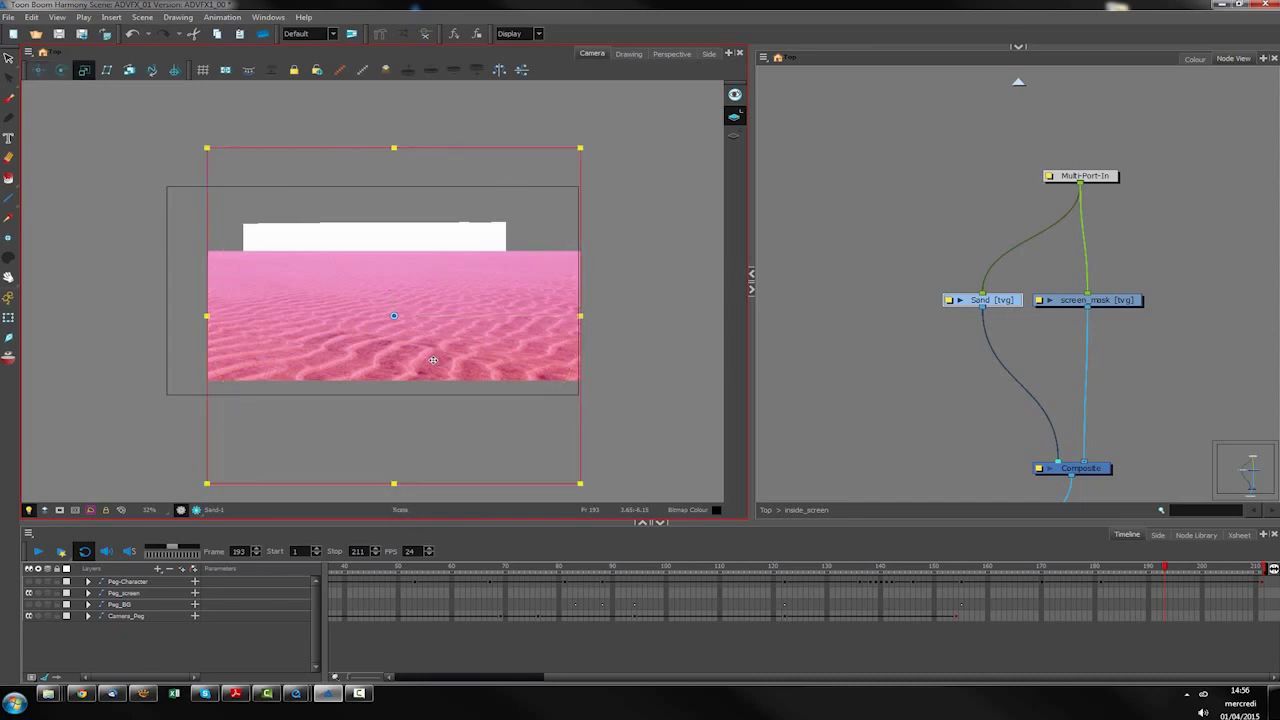
key("alt+2")
left_click_drag(487, 334, 469, 328)
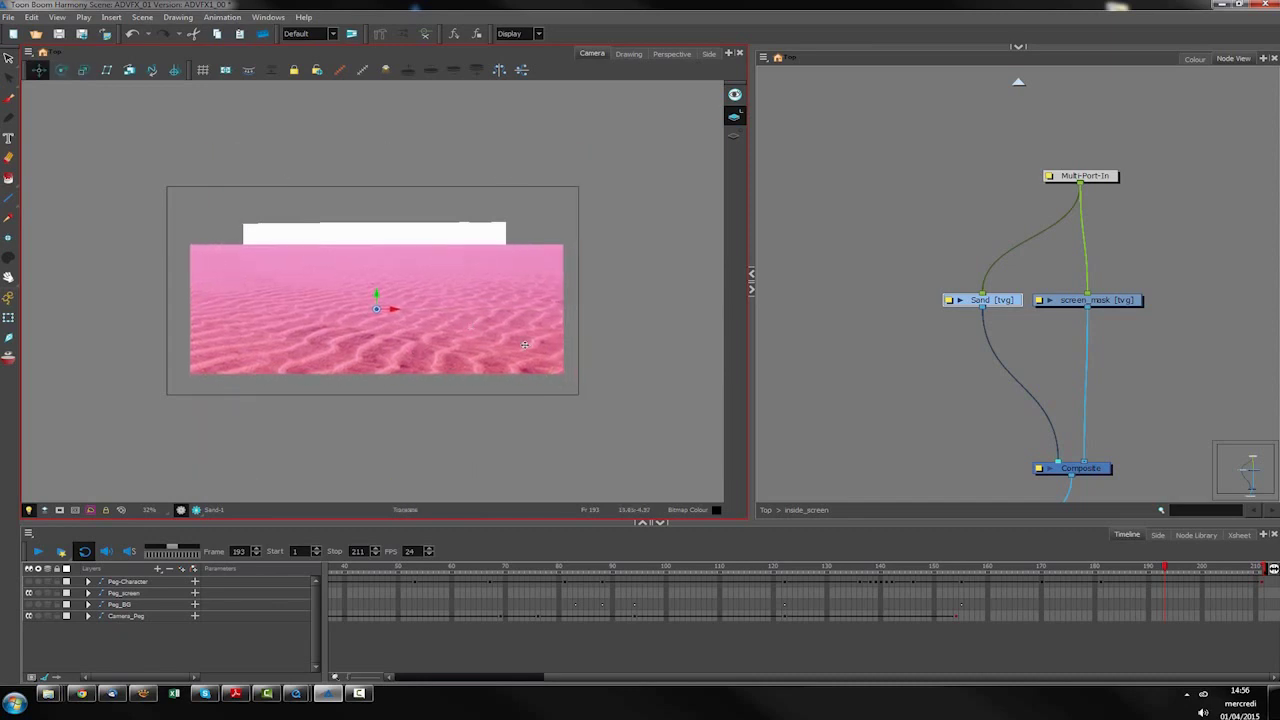
Scale the Sand image down until it is only slightly wider than the screen mask.
key("alt+4")
left_click_drag(533, 395, 459, 362)
key("alt+2")
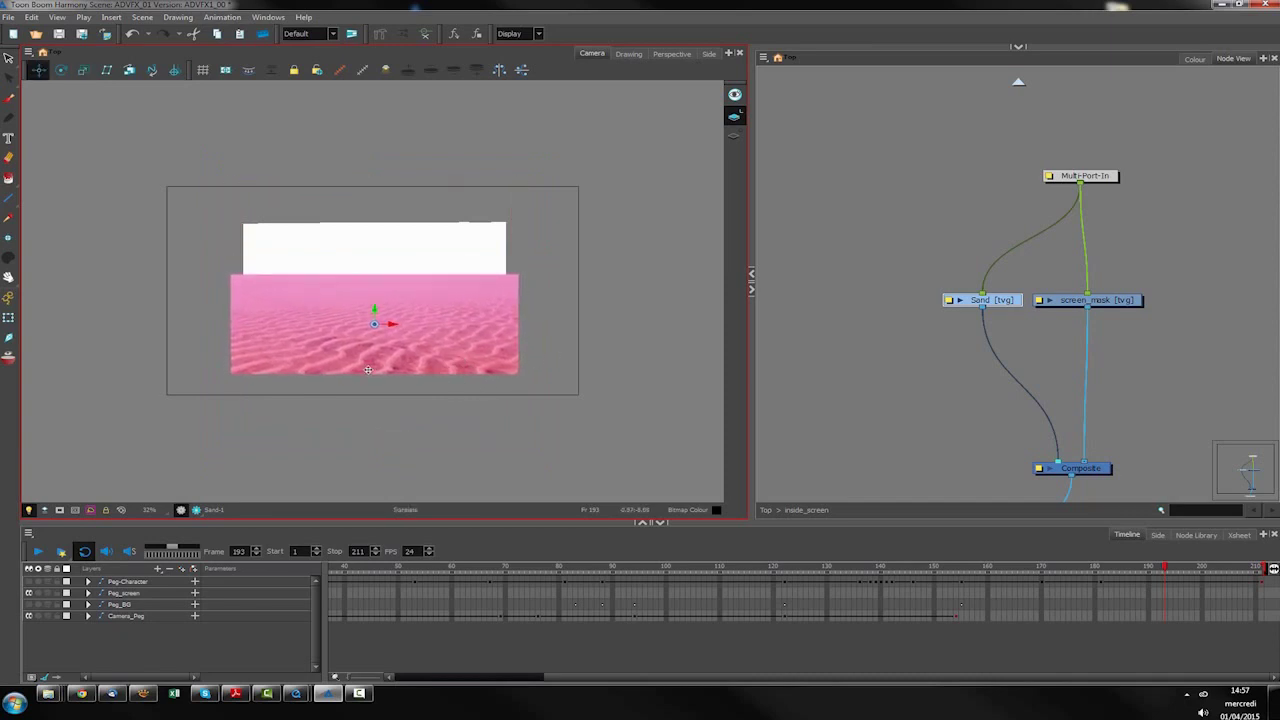
Order screen_mask in front of Sand in the Composite and lower the Sand image behind the mask.
left_click_drag(1057, 458, 1094, 464)
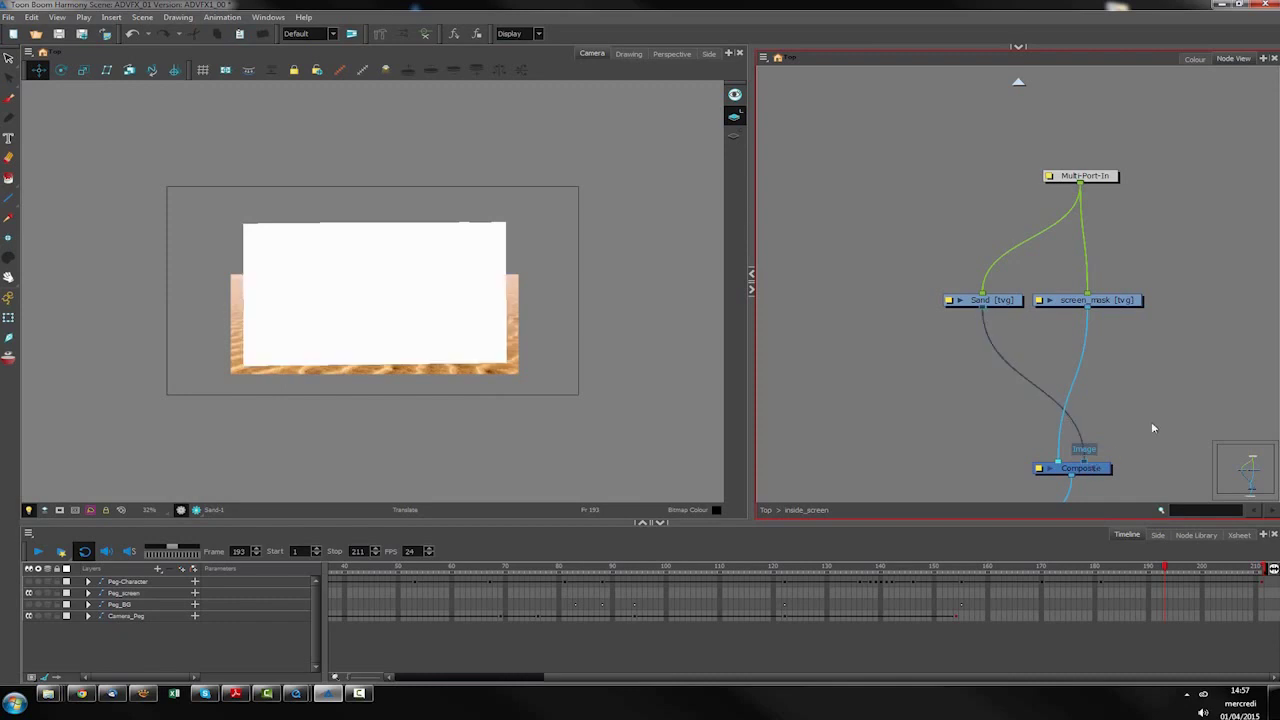
scroll(378, 363, "up", 3)
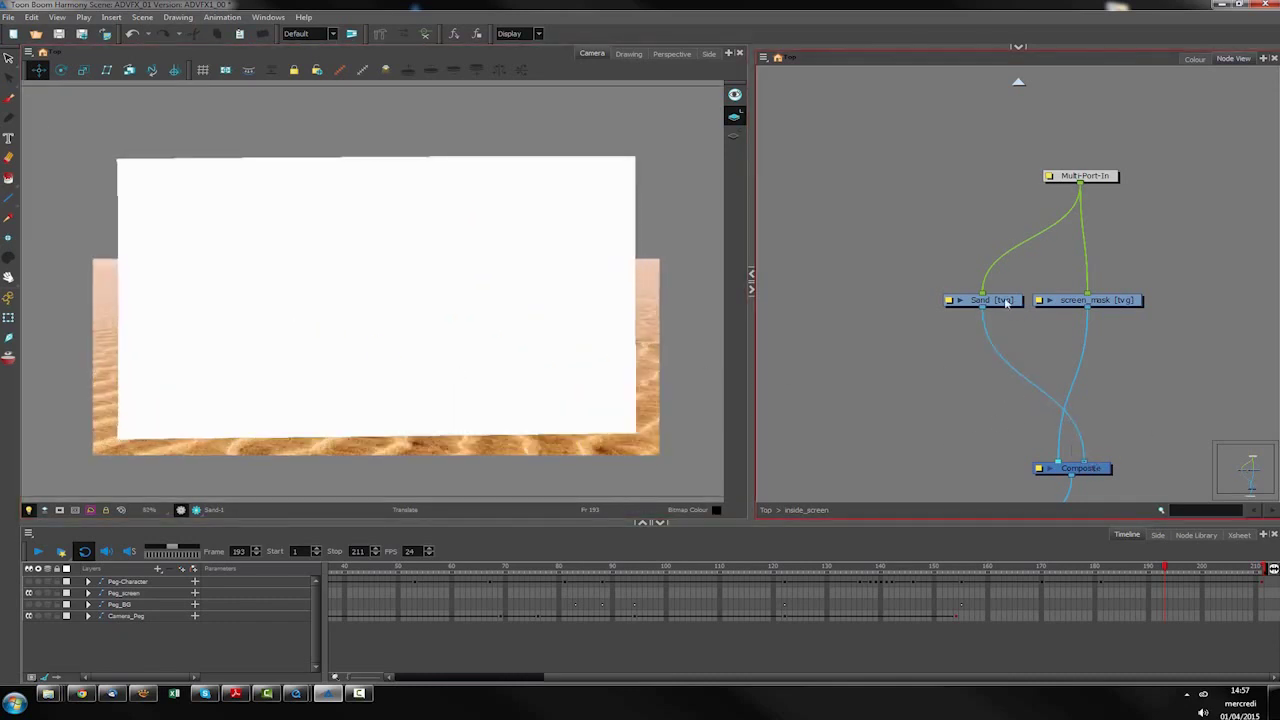
left_click(1010, 304)
key("alt+Down")
key("shift+t")
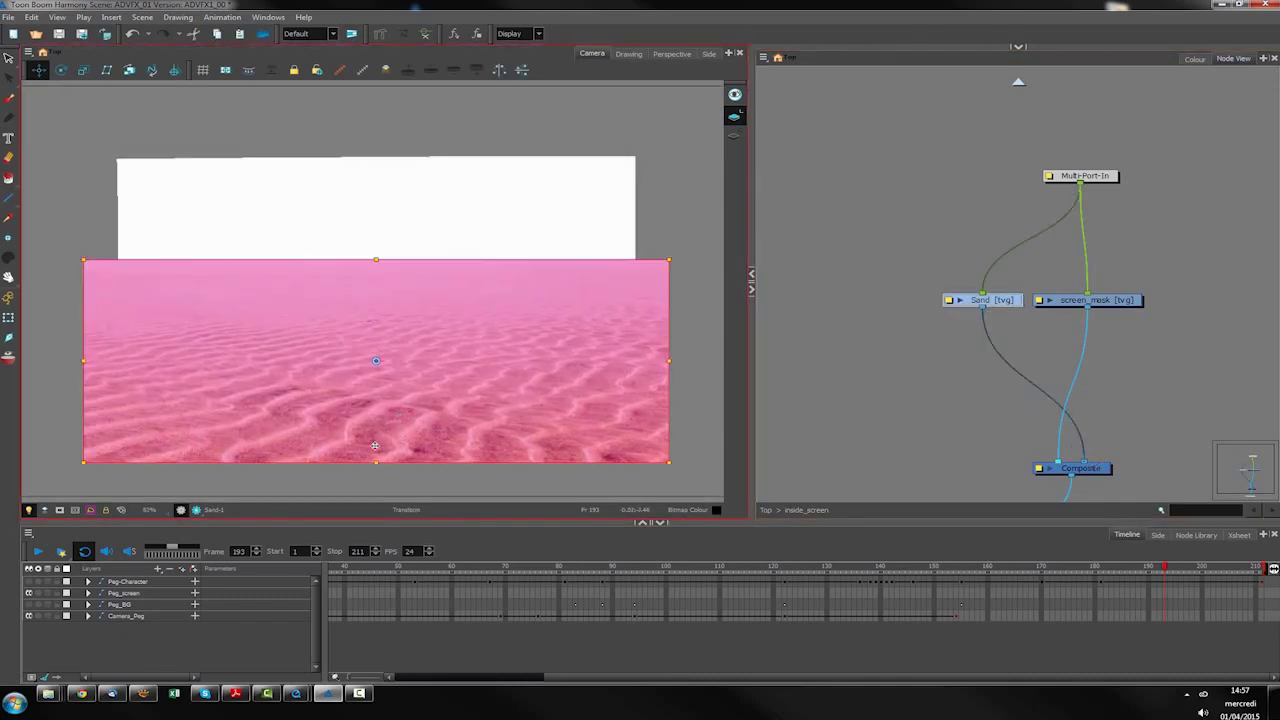
key("alt+Up")
left_click_drag(376, 342, 378, 372)
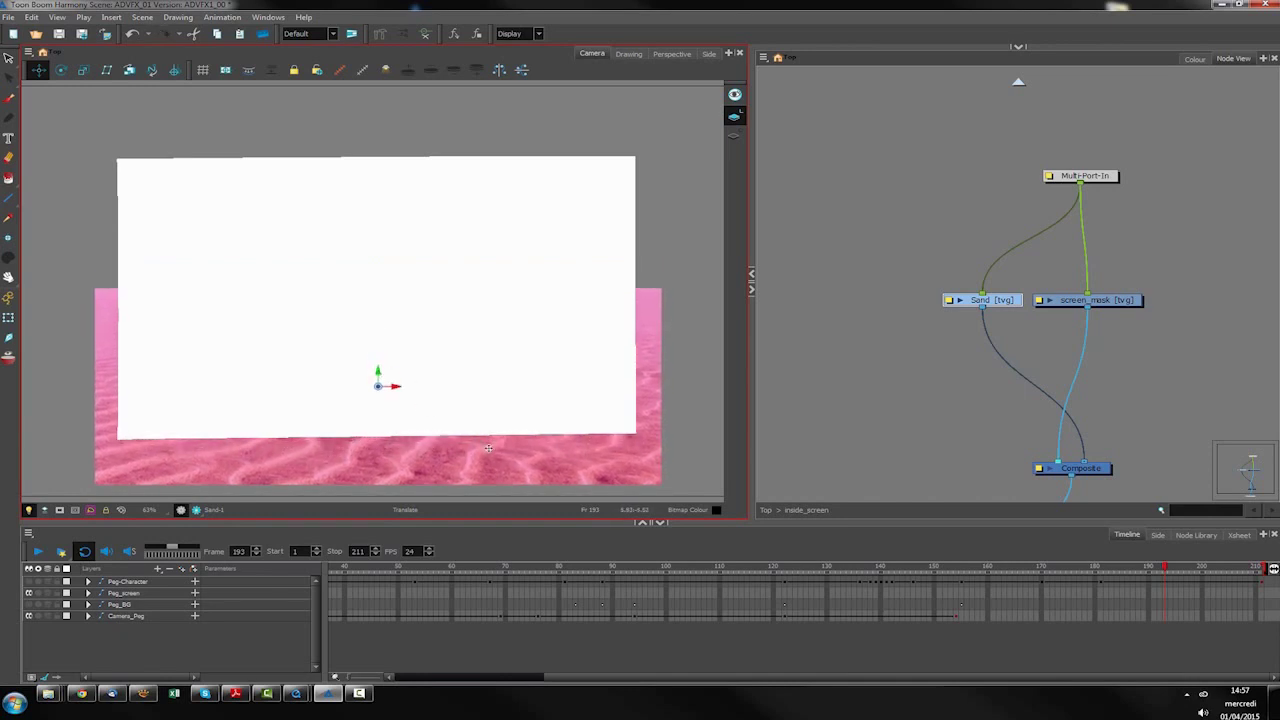
Scale the Sand image slightly smaller and raise it so it just overlaps the mask's lower and side edges.
key("alt+4")
left_click_drag(593, 477, 560, 468)
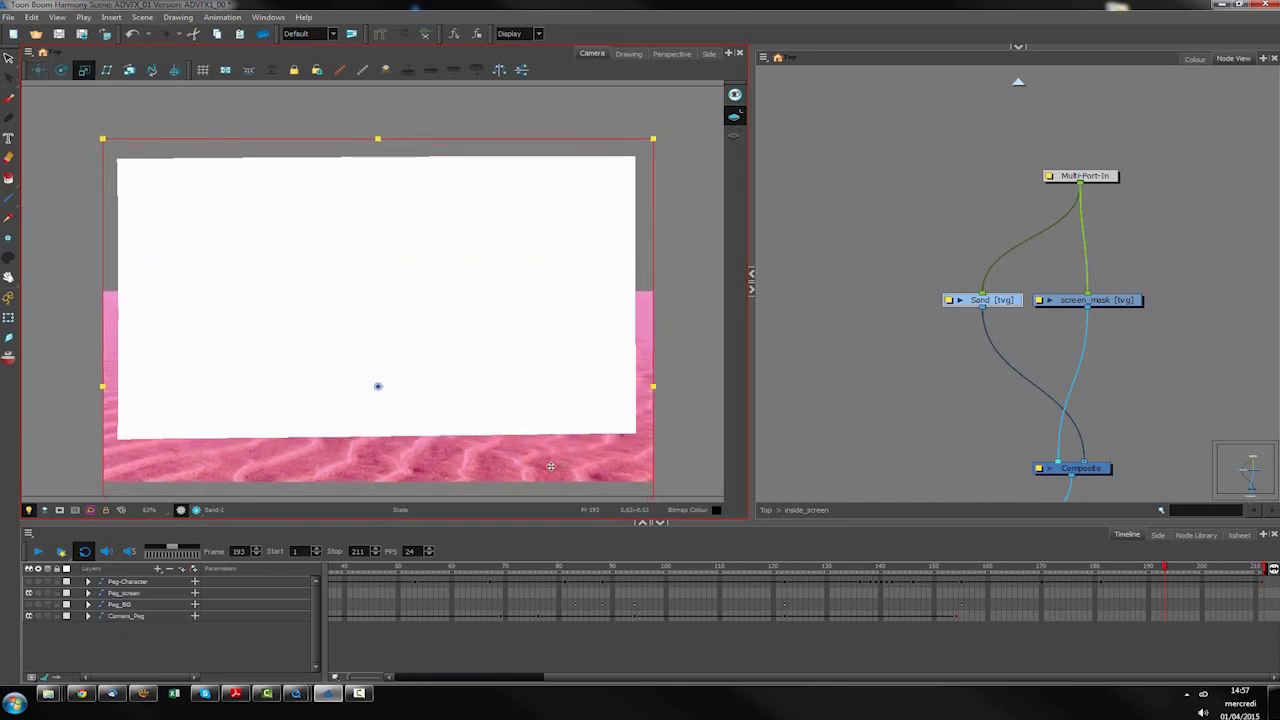
key("alt+2")
left_click_drag(443, 457, 441, 439)
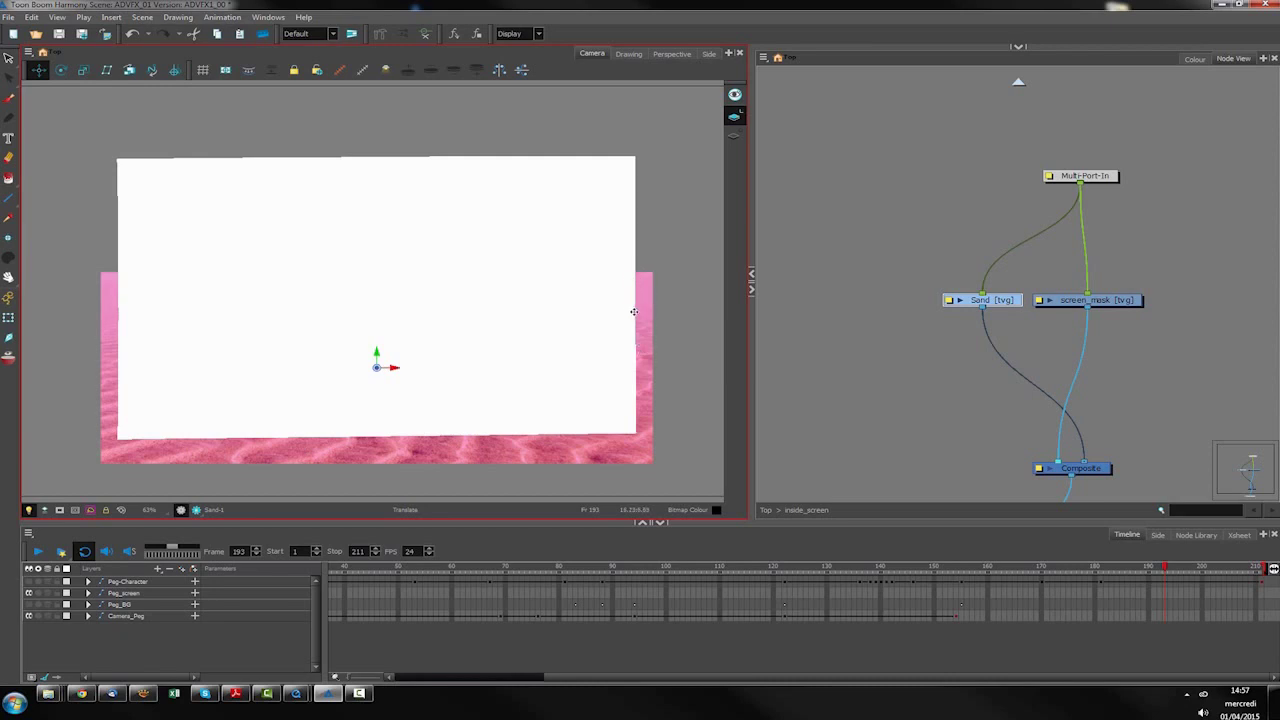
Restore Sand in front of screen_mask in the Composite and shift both nodes to the right to free space beside them.
left_click(961, 416)
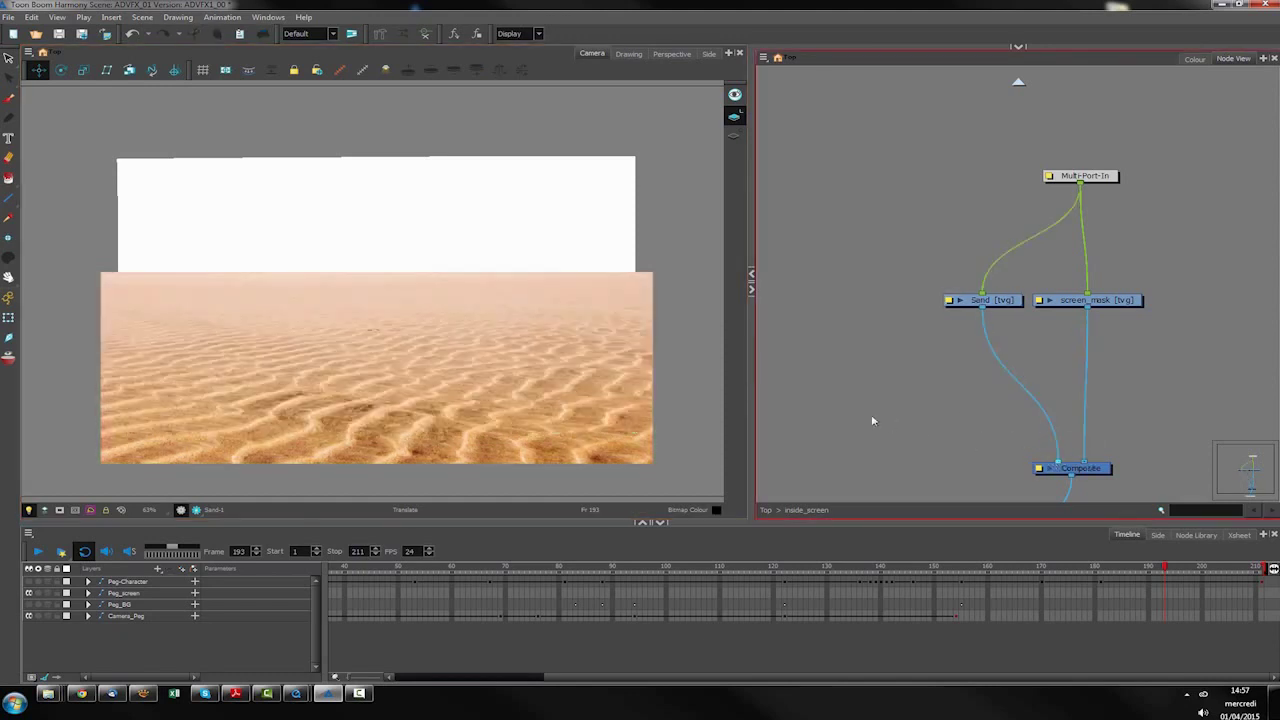
left_click_drag(1175, 278, 942, 330)
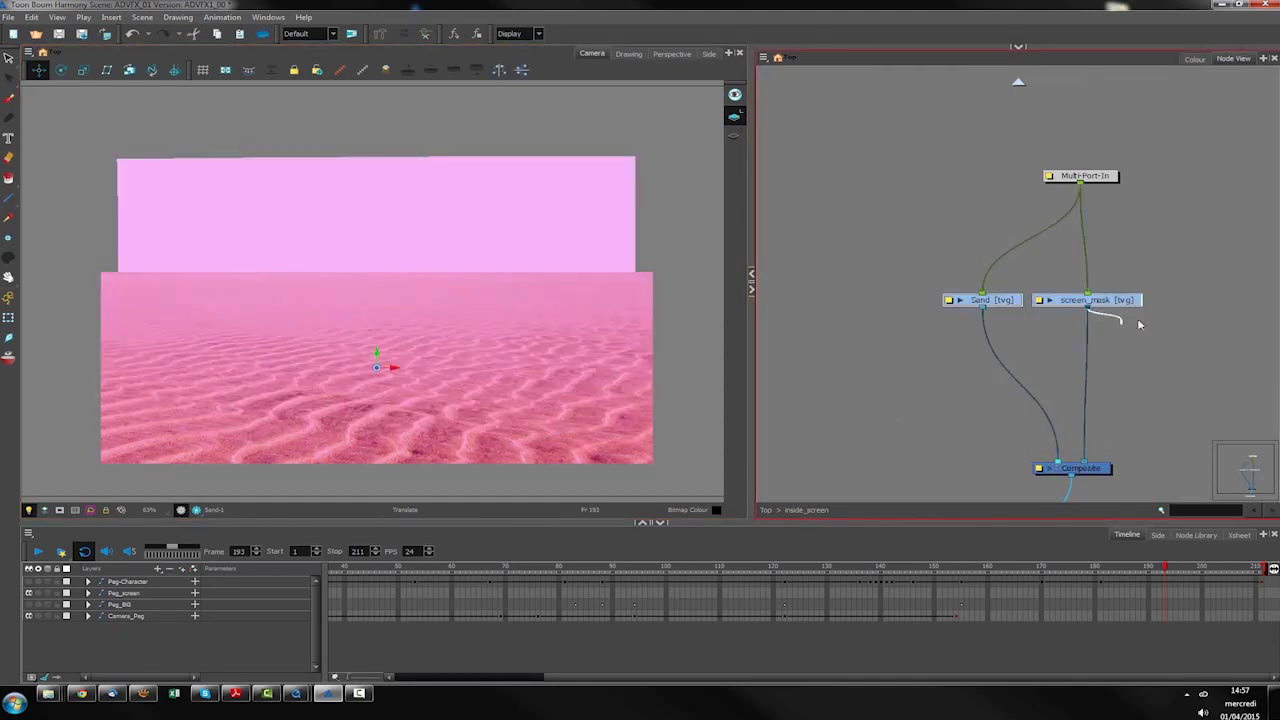
left_click_drag(1110, 303, 1174, 297)
left_click(1000, 423)
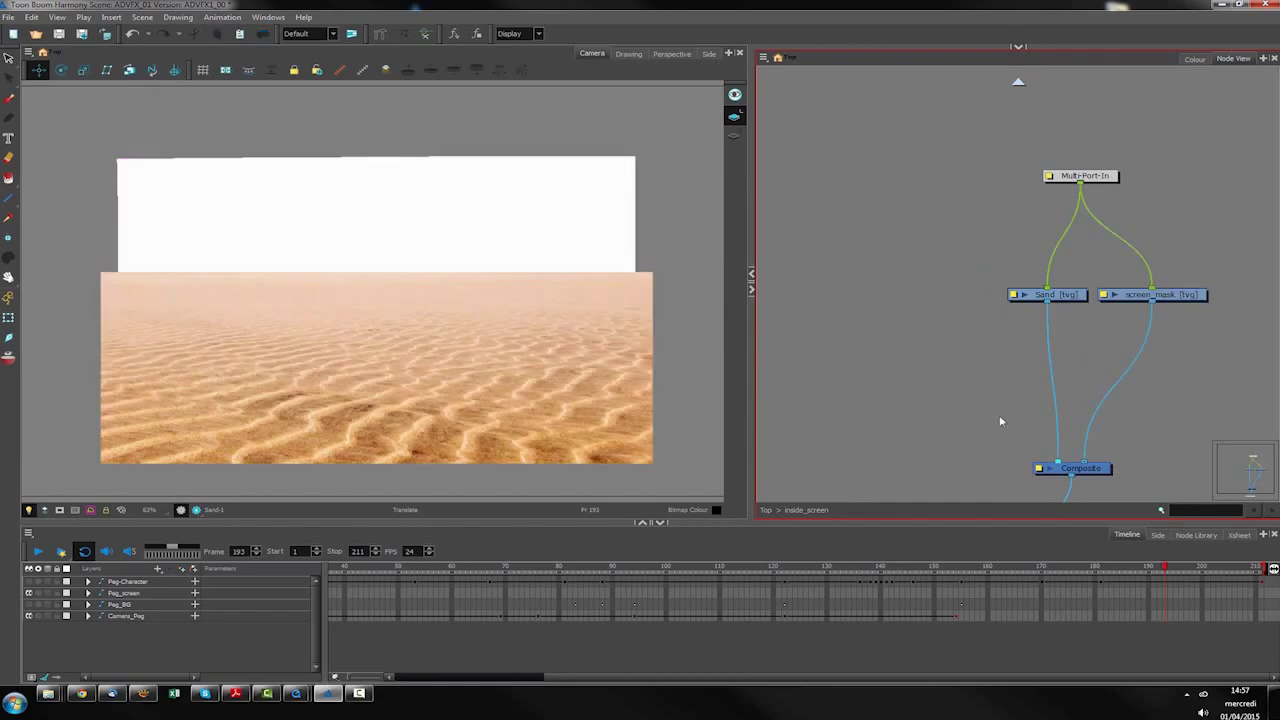
Add a Gradient node from the favourite nodes beside Sand and connect it between Multi-Port-In and Composite.
left_click(1194, 534)
scroll(97, 620, "down", 1)
scroll(70, 612, "up", 1)
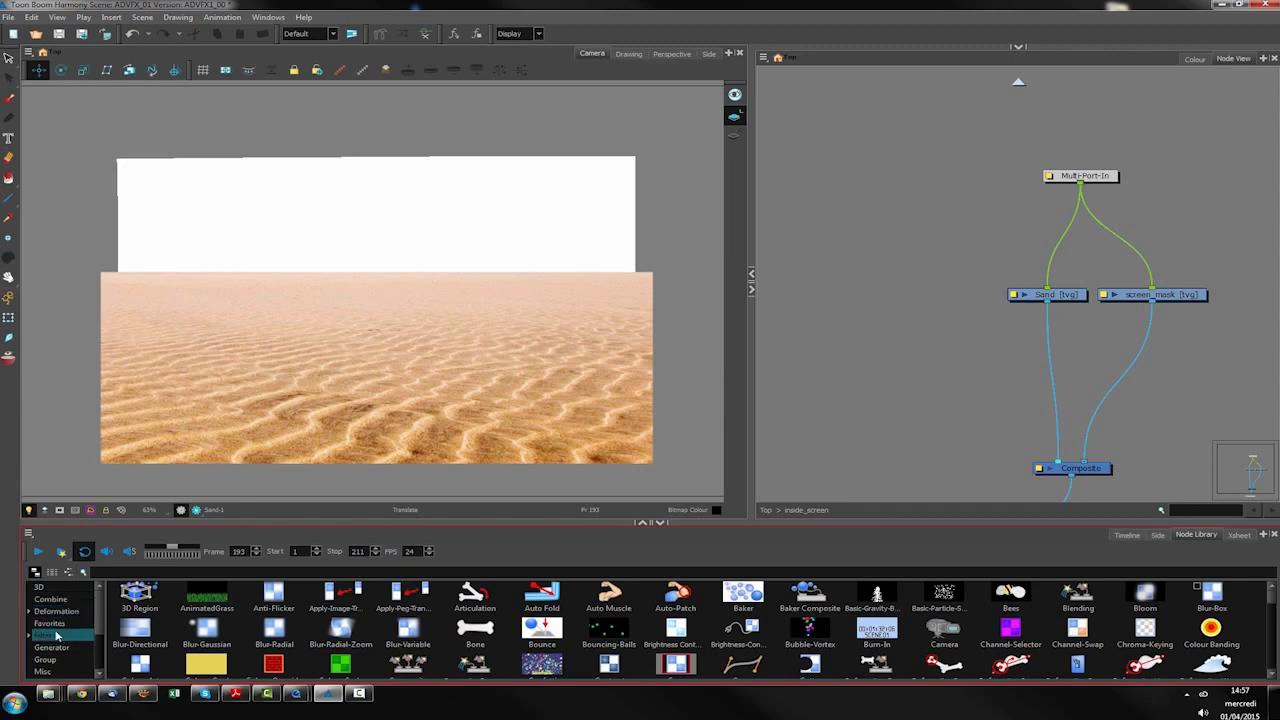
left_click(52, 623)
left_click_drag(748, 598, 981, 296)
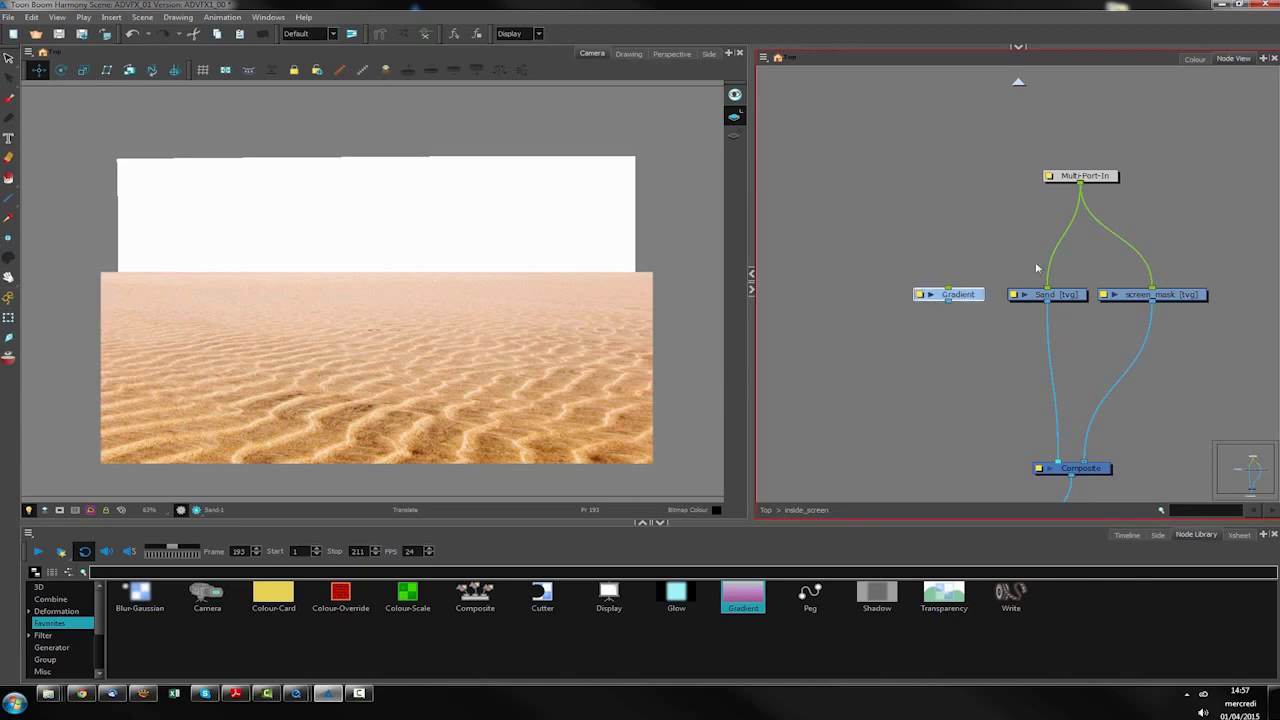
left_click_drag(1081, 185, 1050, 461)
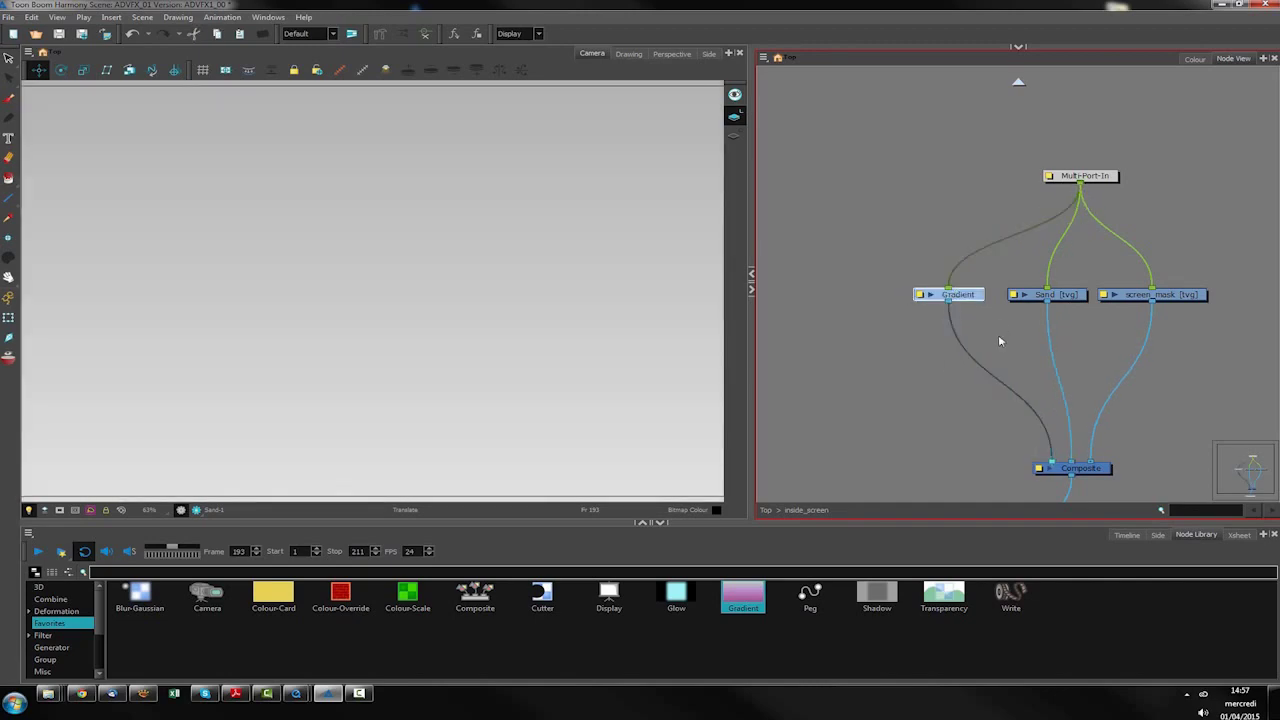
Display the Gradient's controls and bring its black and white points close together inside the camera frame.
scroll(318, 348, "down", 10)
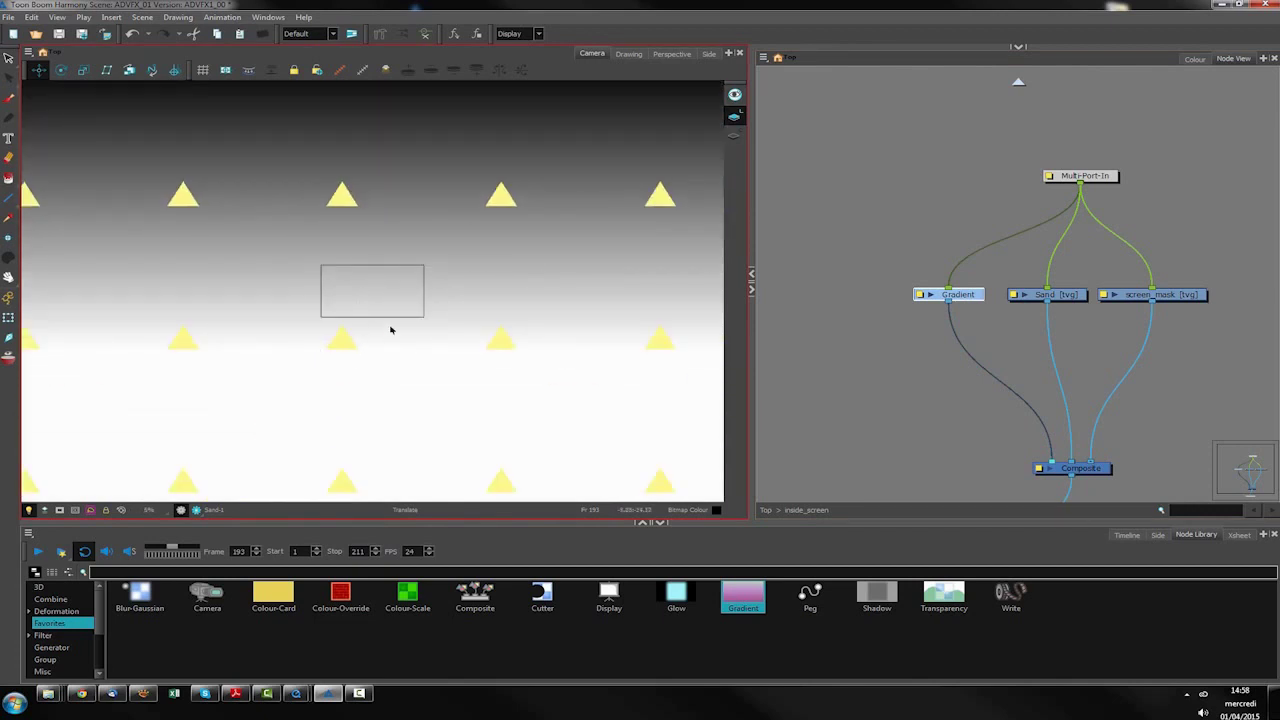
left_click(340, 70)
left_click_drag(342, 348, 357, 311)
key("ctrl+z")
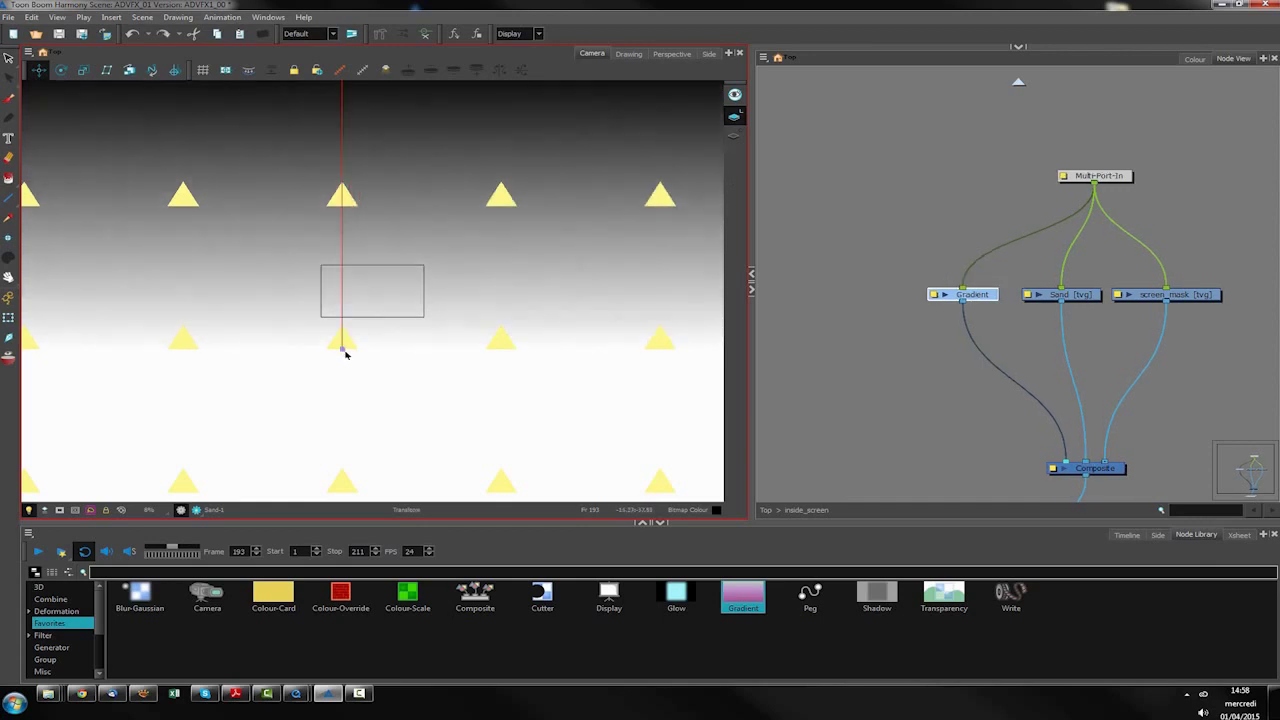
scroll(384, 270, "down", 2)
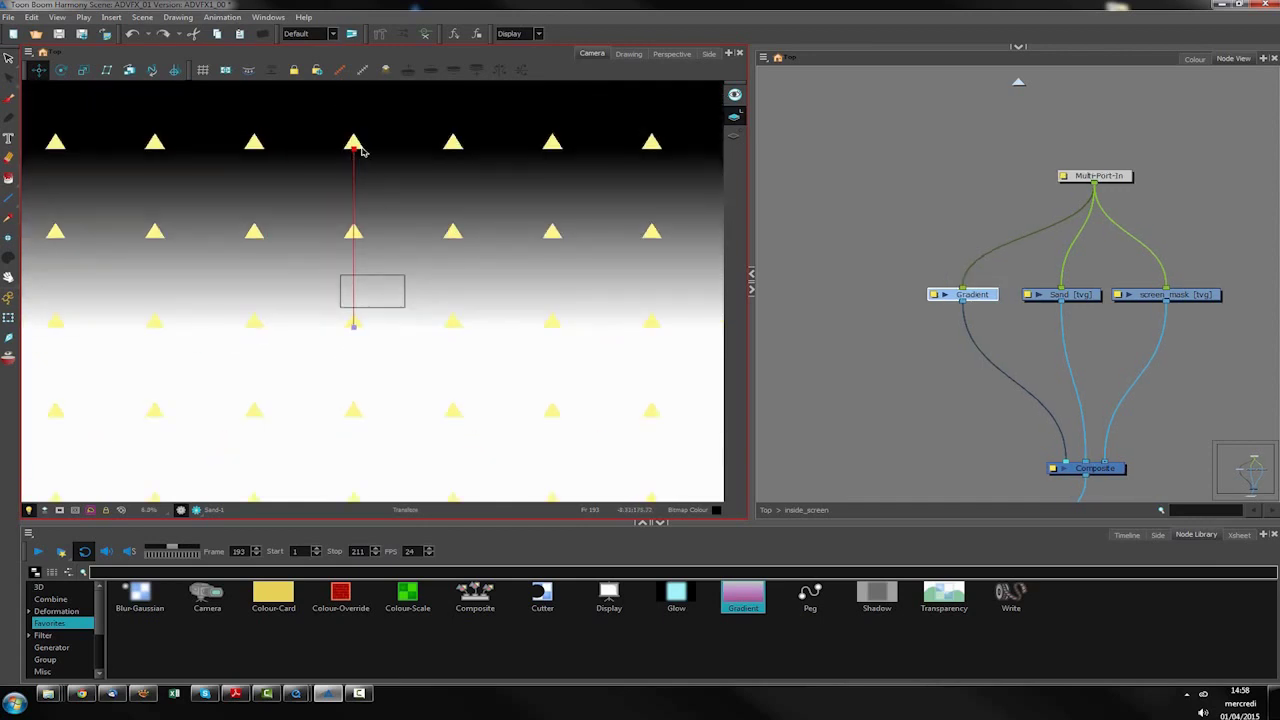
left_click_drag(354, 151, 346, 286)
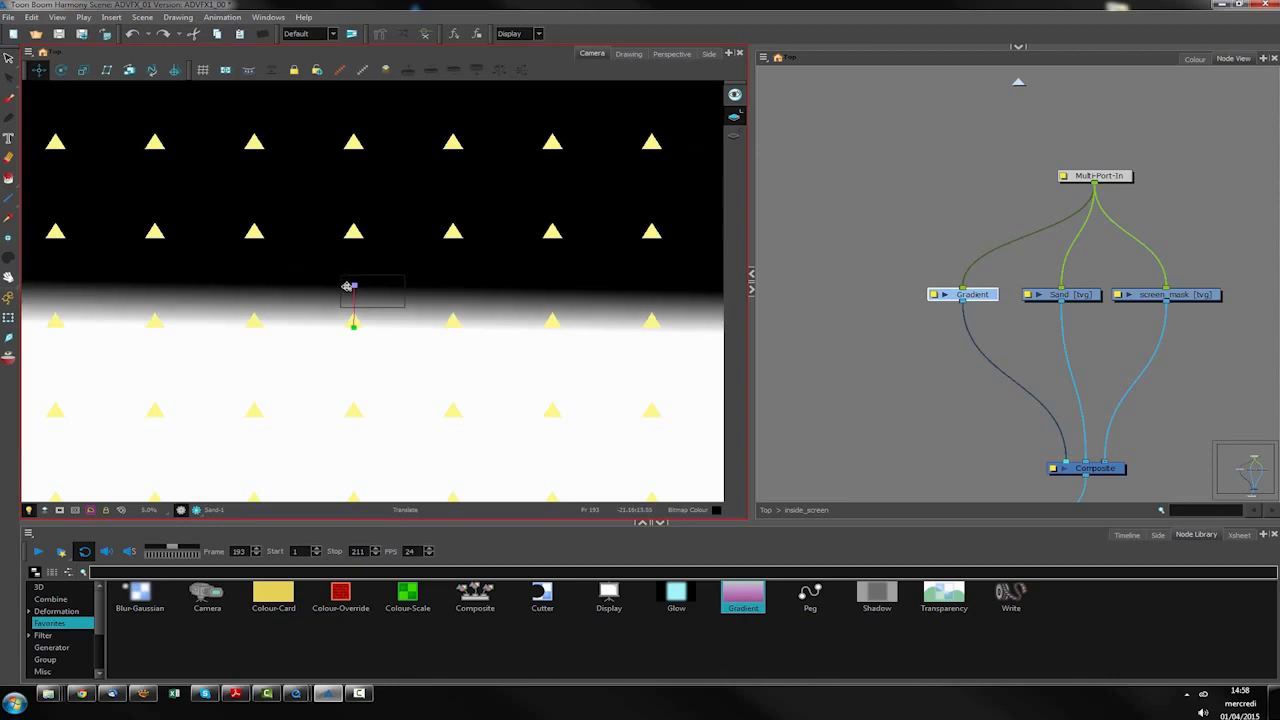
scroll(345, 360, "up", 2)
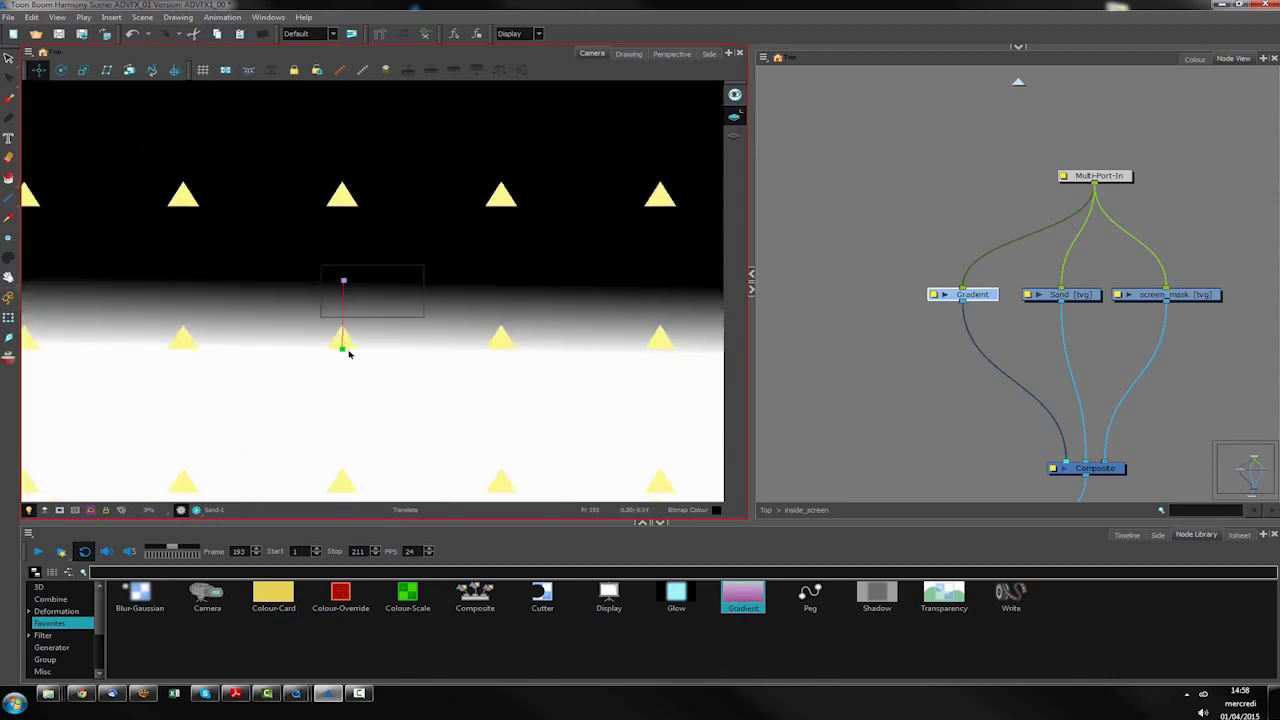
scroll(349, 353, "up", 2)
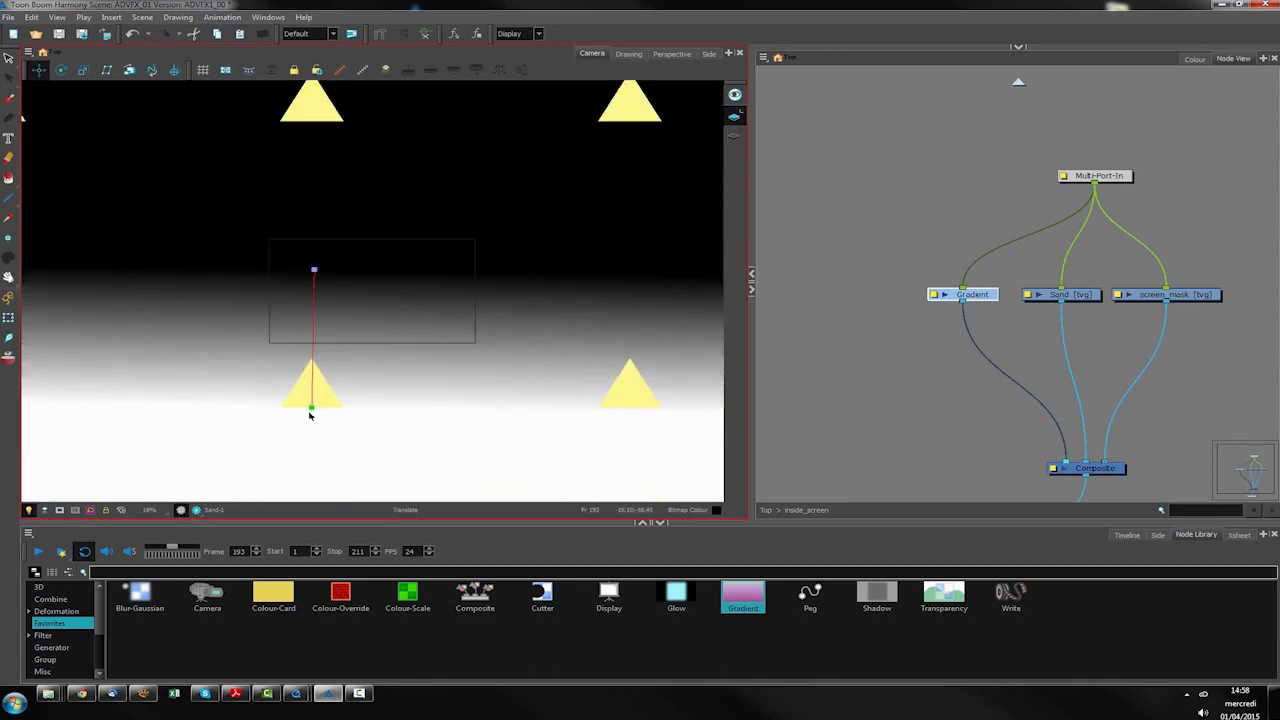
left_click_drag(311, 408, 312, 309)
Reorder the Composite inputs so screen_mask is in front, Sand in the middle and Gradient at the back.
left_click_drag(1066, 462, 1082, 463)
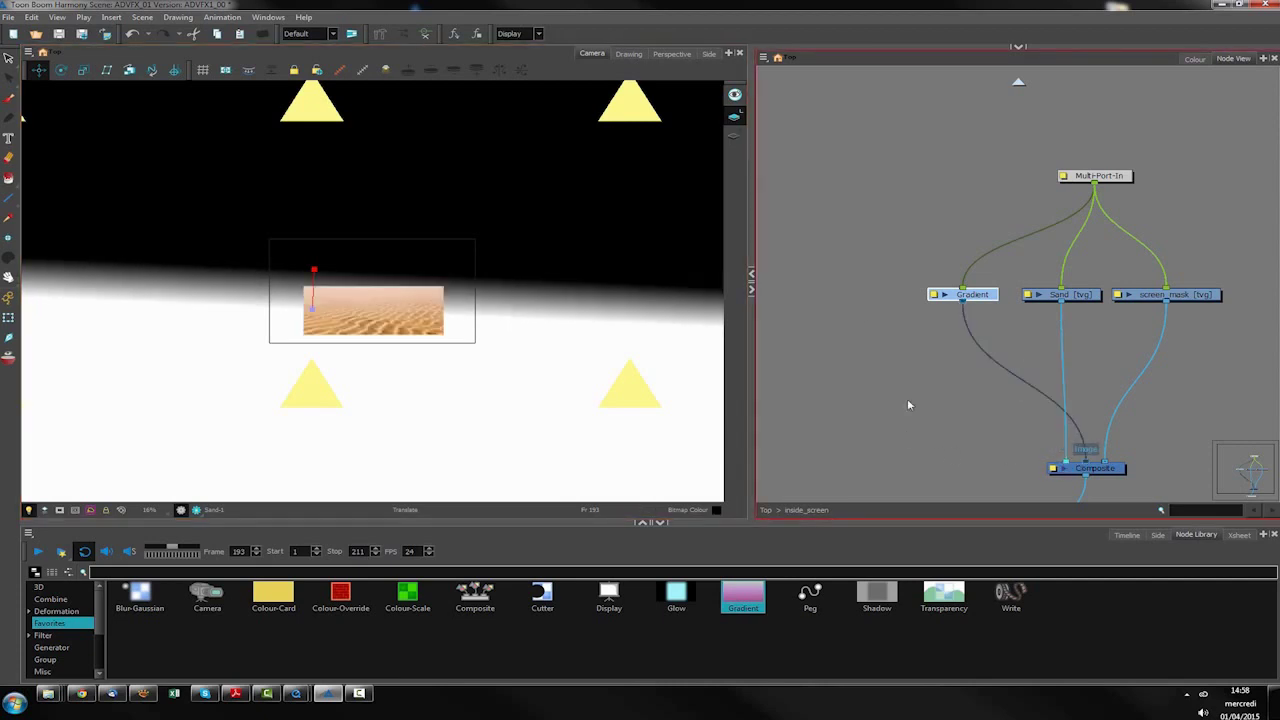
scroll(320, 310, "up", 4)
left_click_drag(1105, 463, 1043, 466)
Move both gradient points to the horizontal centre of the screen mask, one above the other in its upper half.
left_click(228, 243)
left_click_drag(227, 239, 371, 219)
left_click_drag(223, 337, 377, 265)
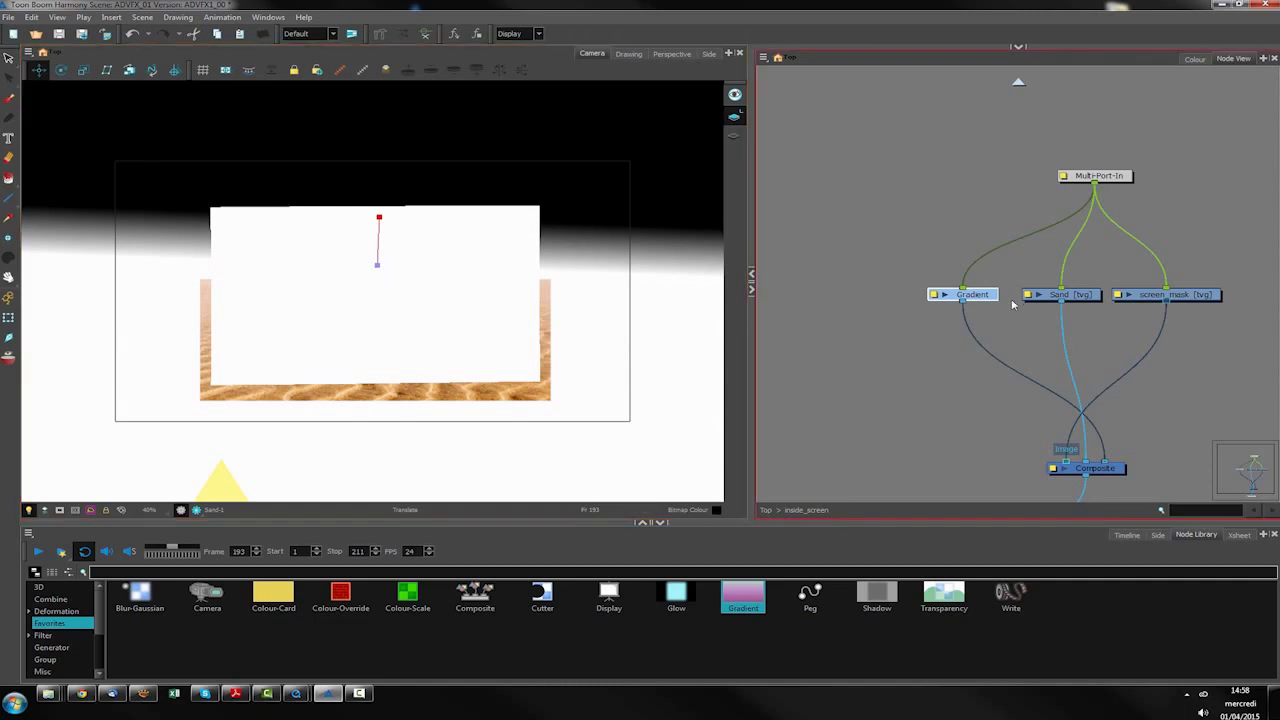
Set the X position of both gradient points to 1.8 E in the Gradient's properties.
left_click(934, 294)
left_click_drag(874, 395, 916, 120)
left_click_drag(917, 309, 840, 319)
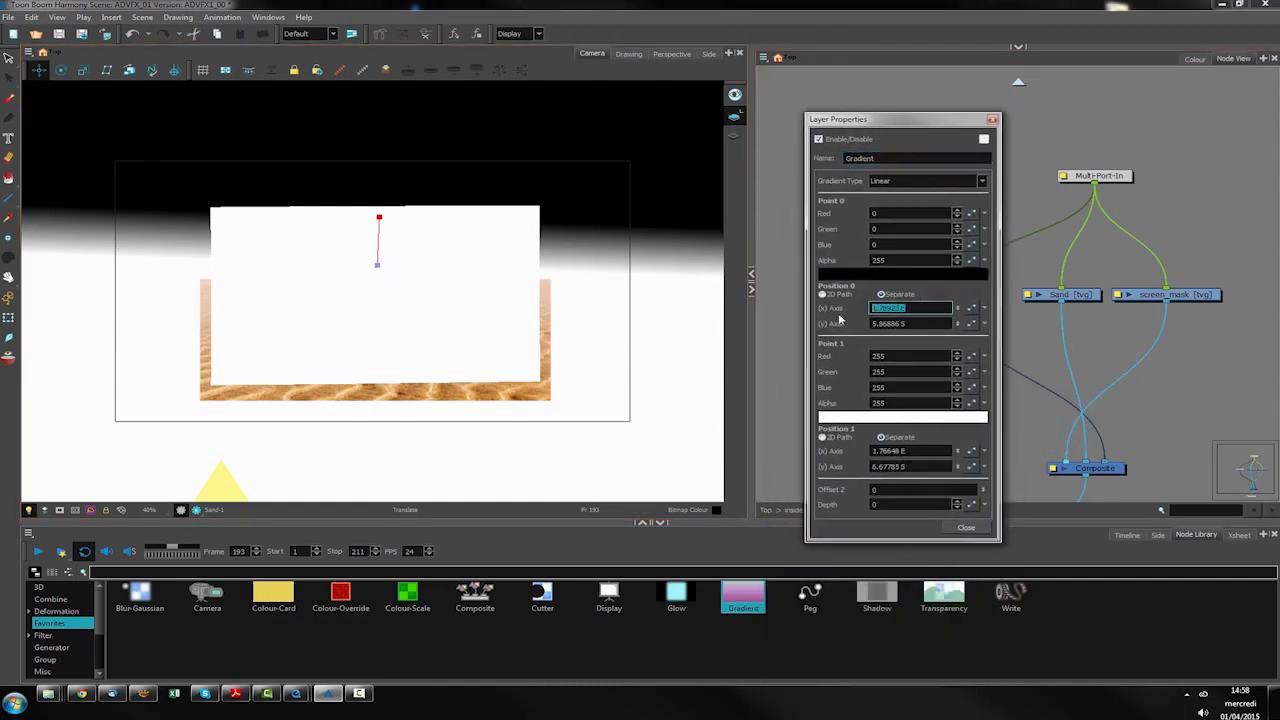
type("1.8")
left_click_drag(925, 452, 706, 453)
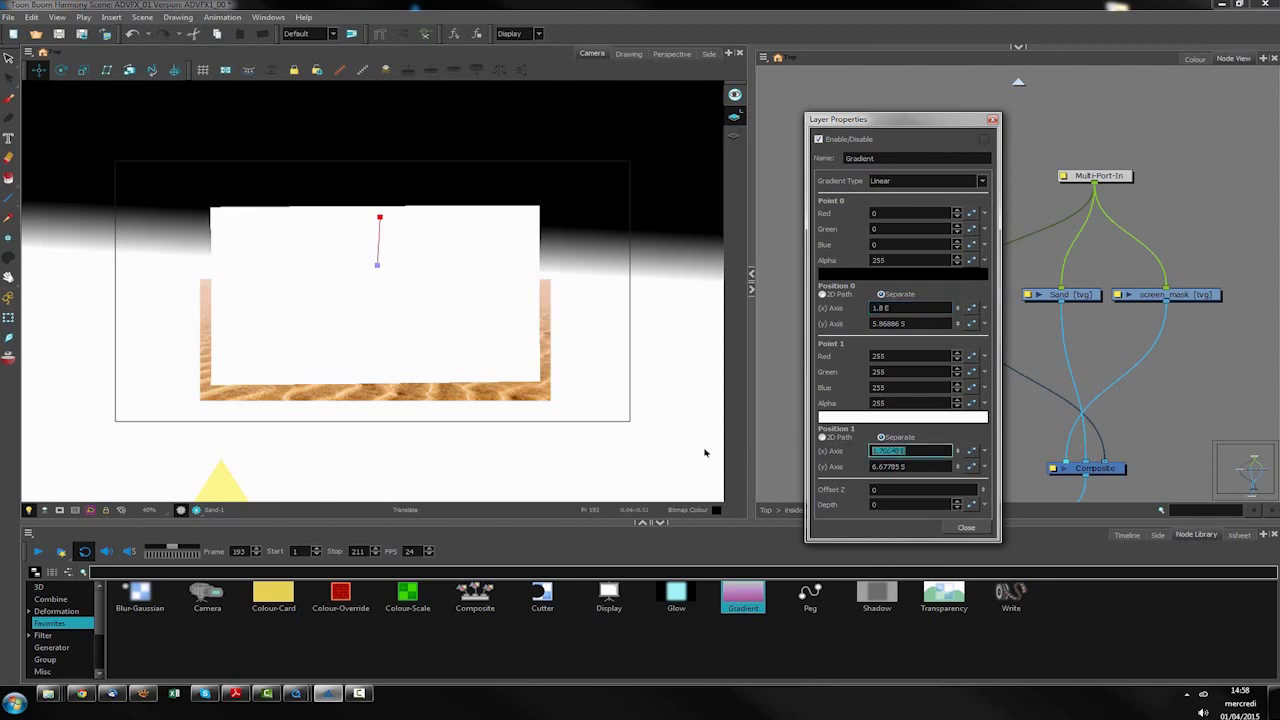
type("1.8")
key("Return")
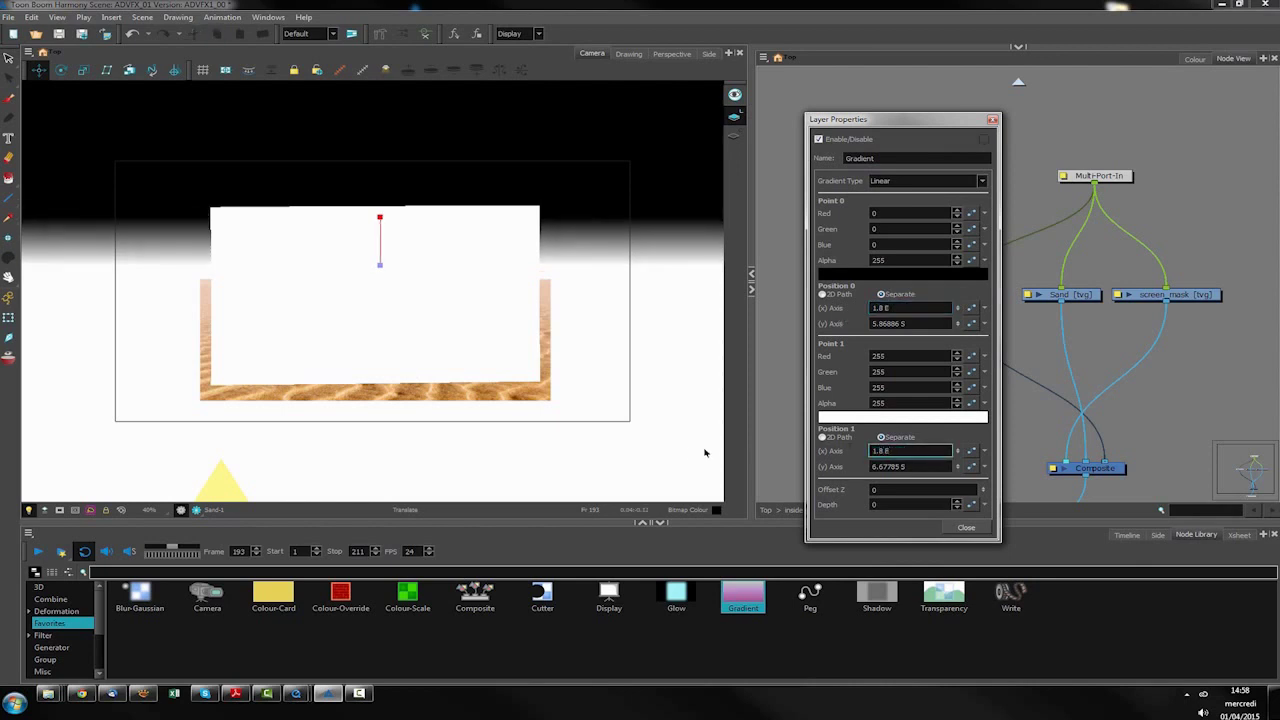
Set the gradient's Point 0 colour to a muted sea green with red 56, green 124 and blue 94.
left_click(928, 279)
left_click(722, 252)
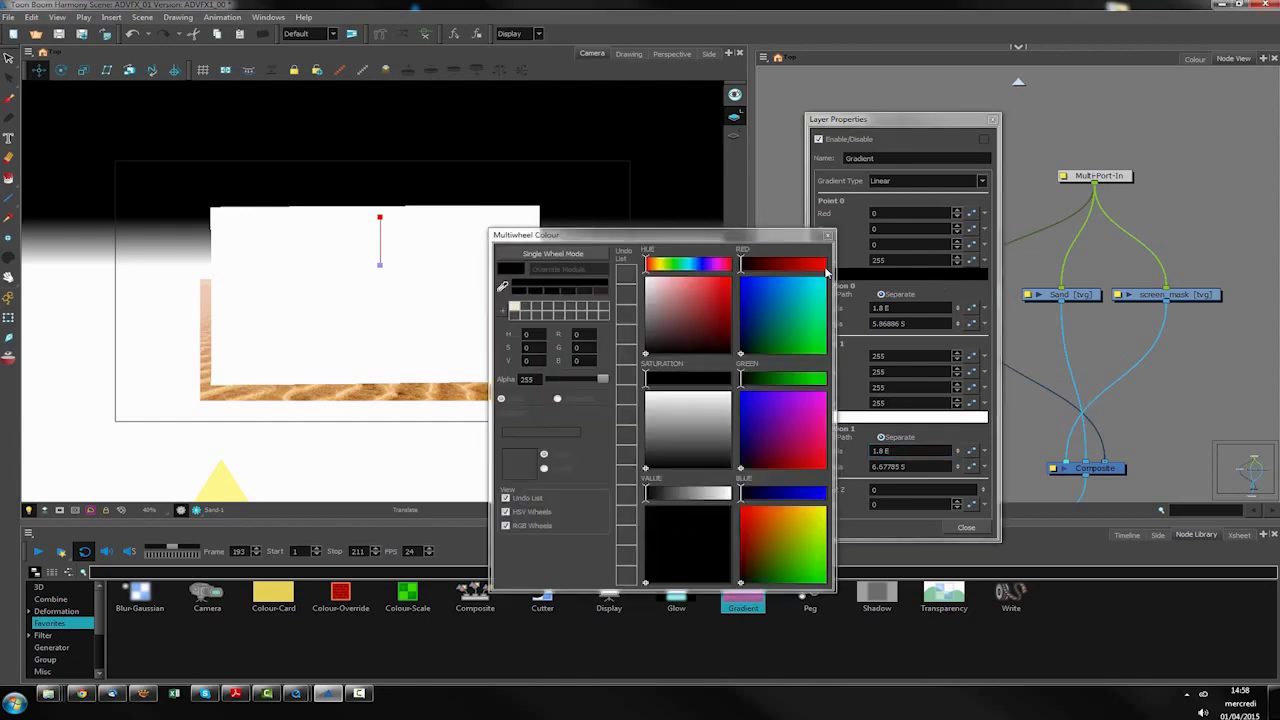
left_click_drag(668, 228, 1018, 177)
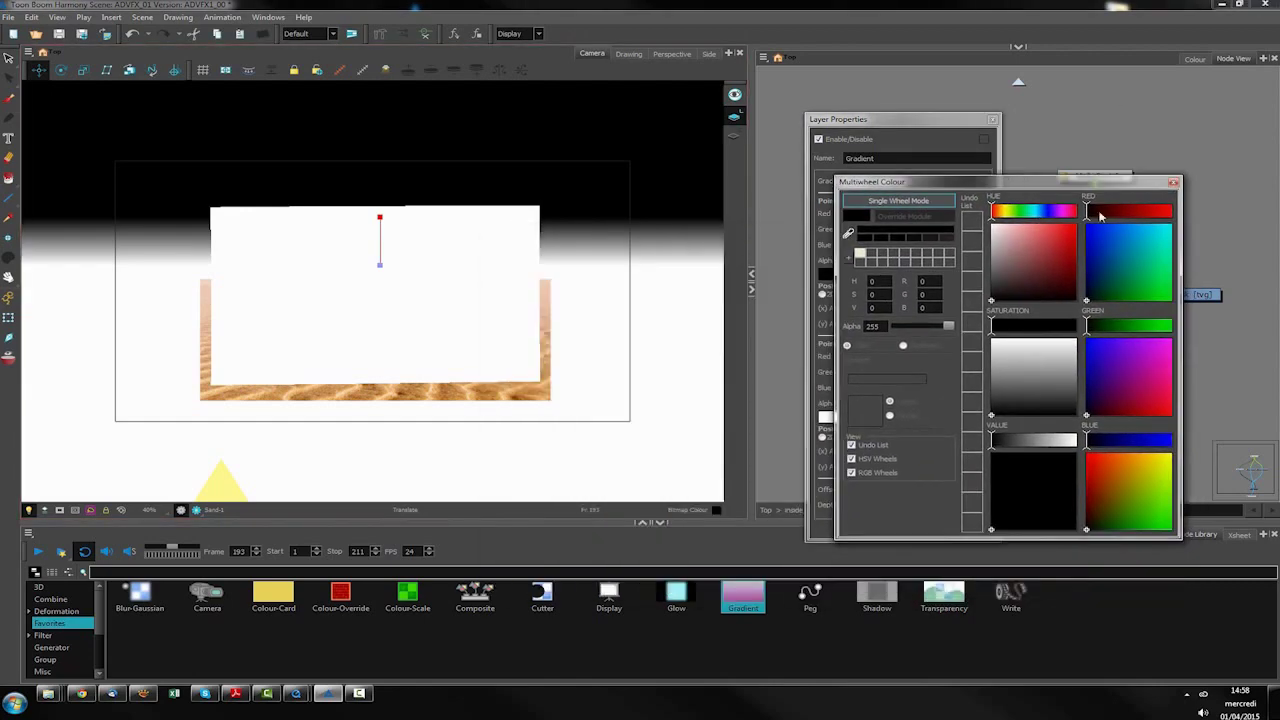
left_click(1036, 212)
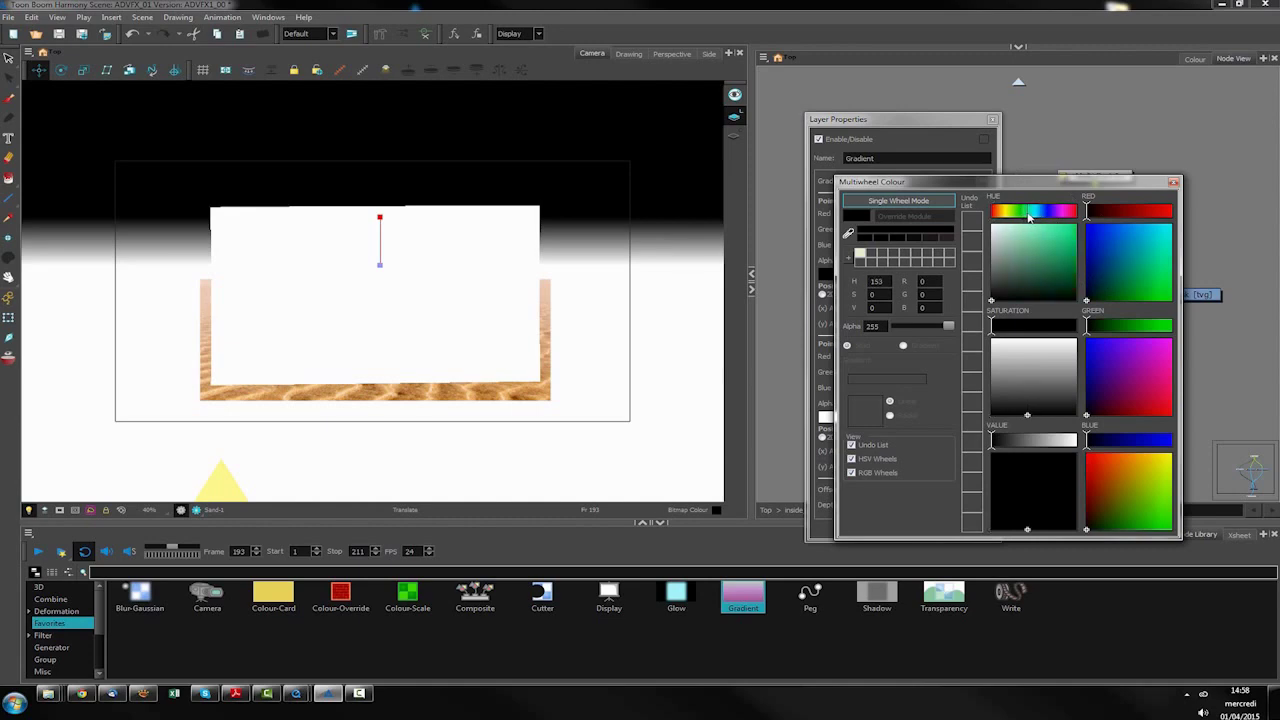
left_click(1036, 272)
left_click_drag(1036, 272, 1037, 263)
left_click(1176, 183)
Set the gradient's Point 1 colour to a darker shade of the Point 0 green, with red 39 and green 86.
left_click(933, 420)
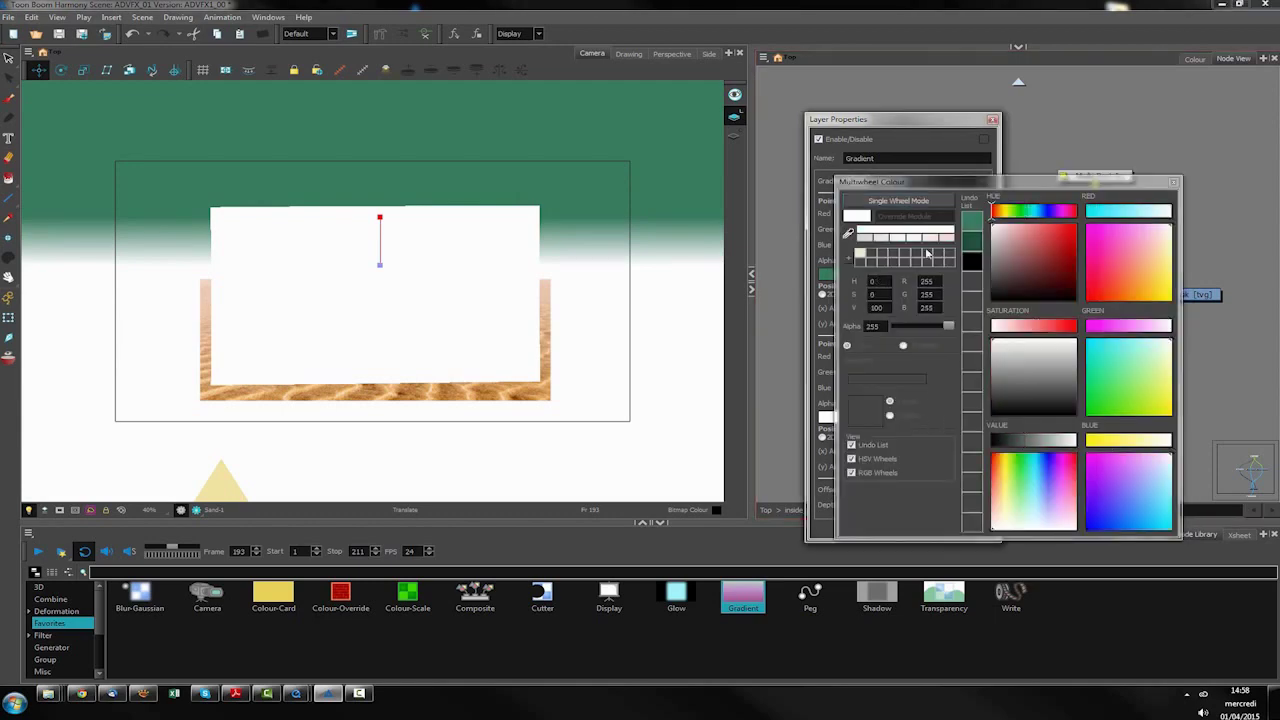
left_click(976, 223)
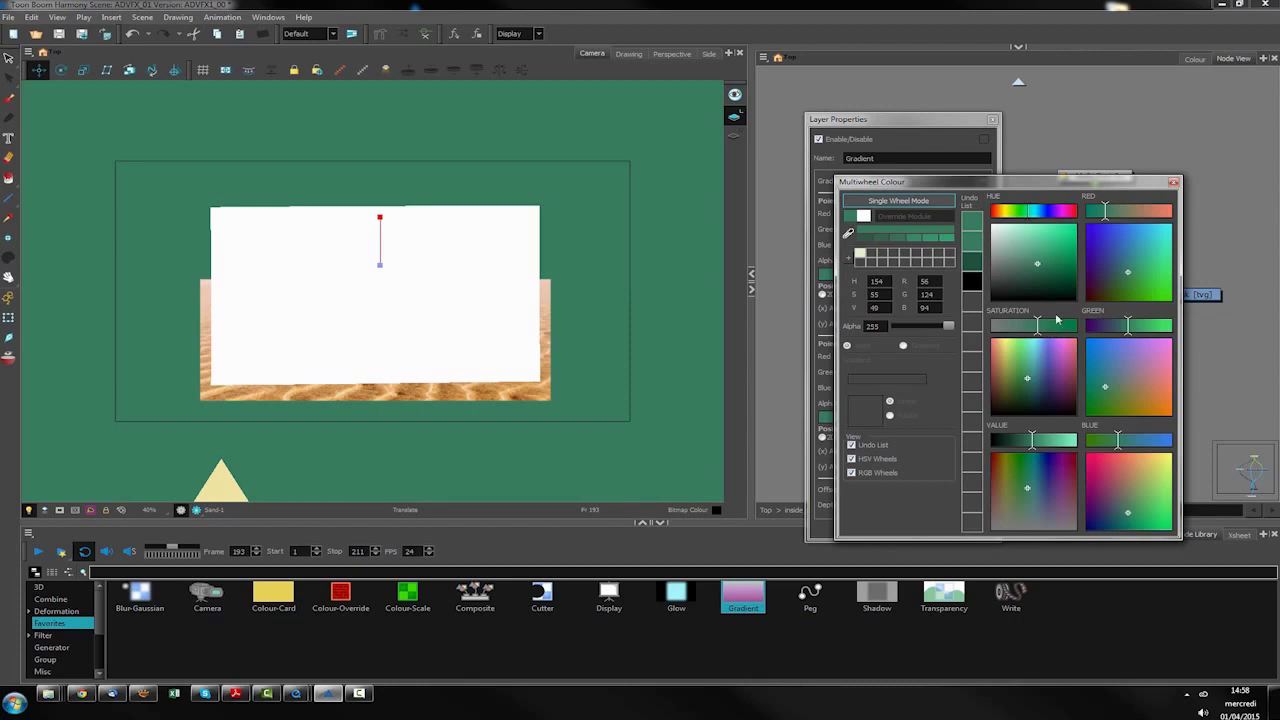
left_click_drag(1032, 440, 1020, 440)
left_click(1176, 182)
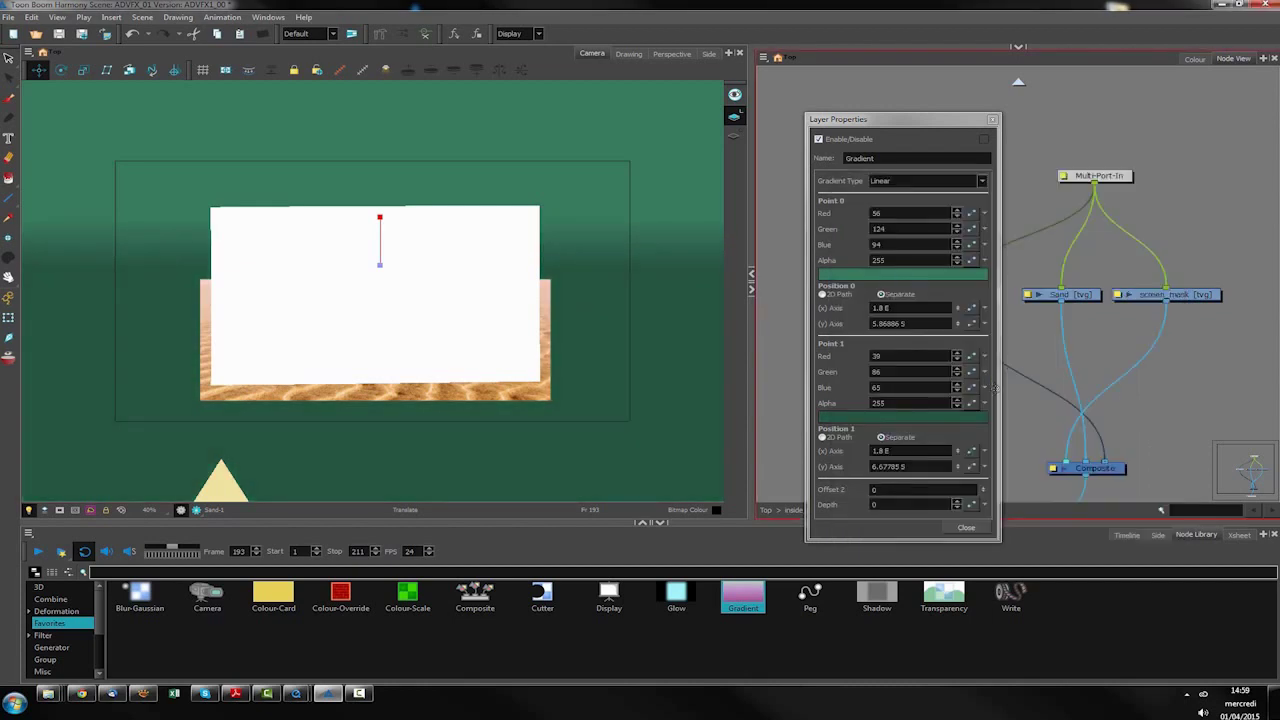
left_click(964, 527)
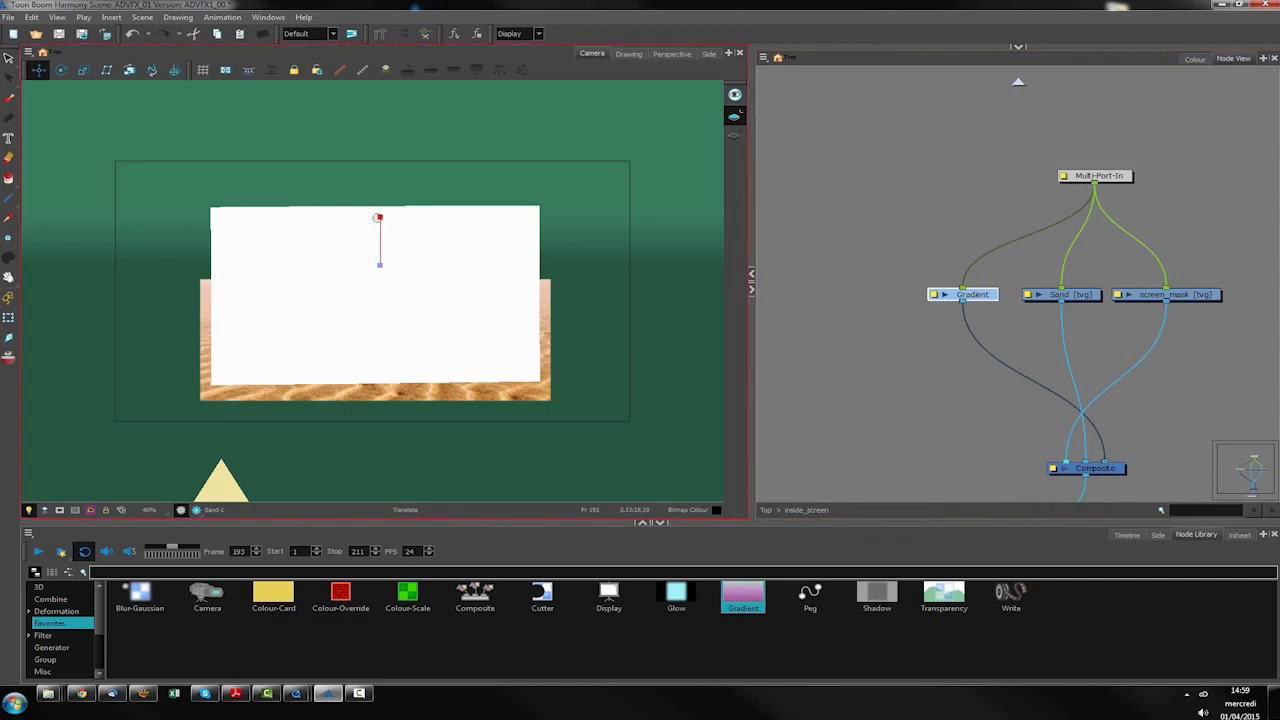
Fine-tune the positions of the two gradient points so the colour transition is slightly longer.
mouse_move(381, 215)
left_mouse_down()
mouse_move(388, 197)
mouse_move(388, 217)
left_mouse_up()
mouse_move(380, 265)
left_mouse_down()
mouse_move(380, 277)
mouse_move(383, 264)
left_mouse_up()
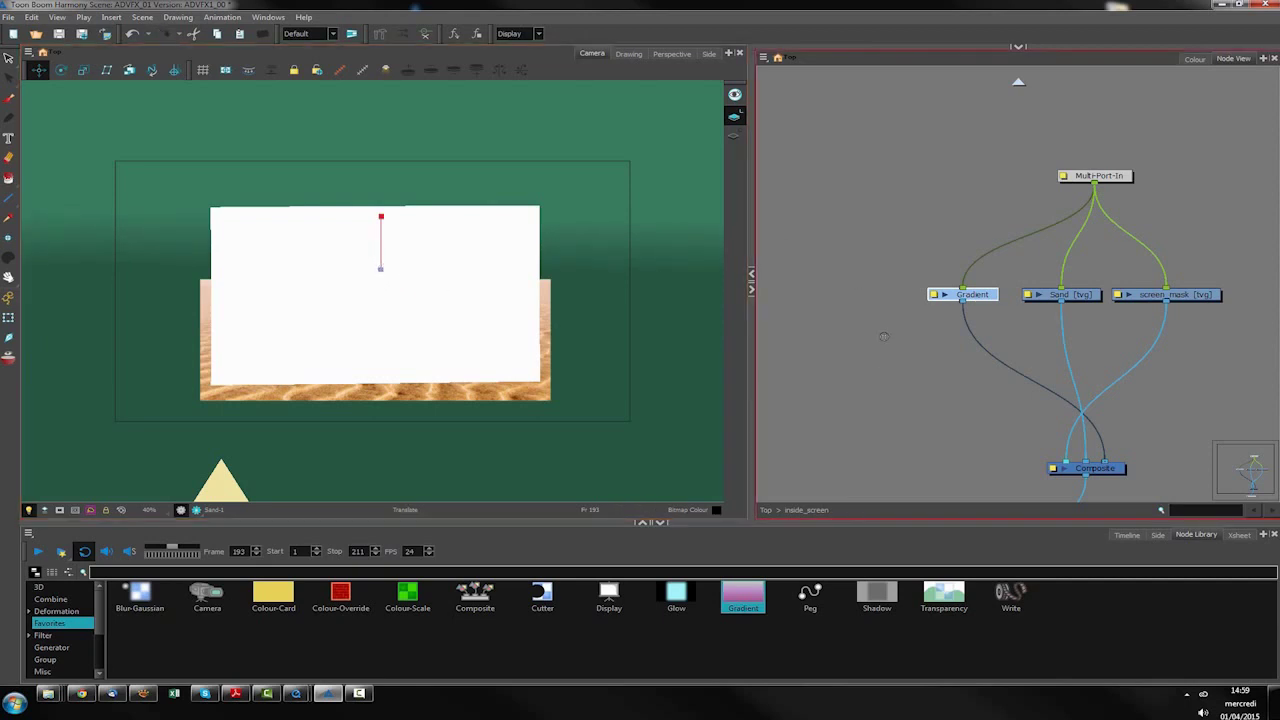
Order screen_mask behind Sand and Gradient in the Composite and select the Sand node.
left_click(884, 330)
left_click_drag(1065, 457, 1107, 457)
left_click(1074, 290)
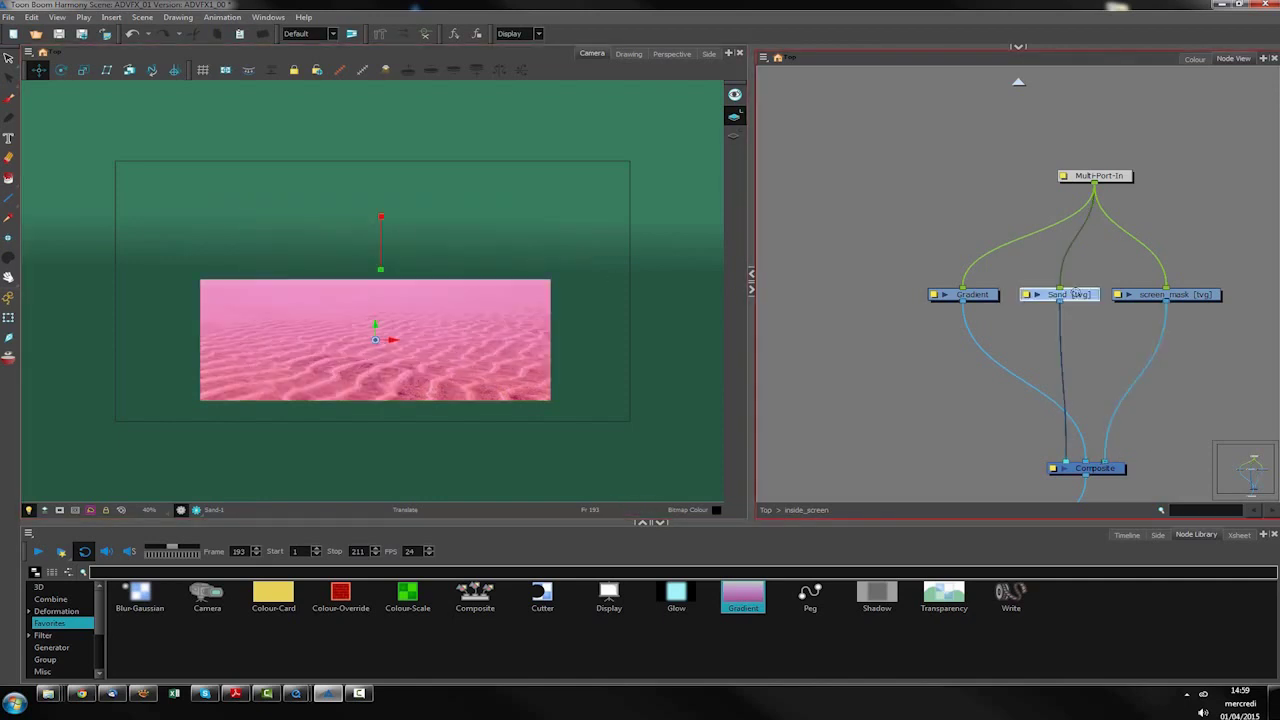
Rearrange the nodes above the Composite with Sand first, Gradient in the middle and screen_mask last.
left_click_drag(1177, 295, 1207, 295)
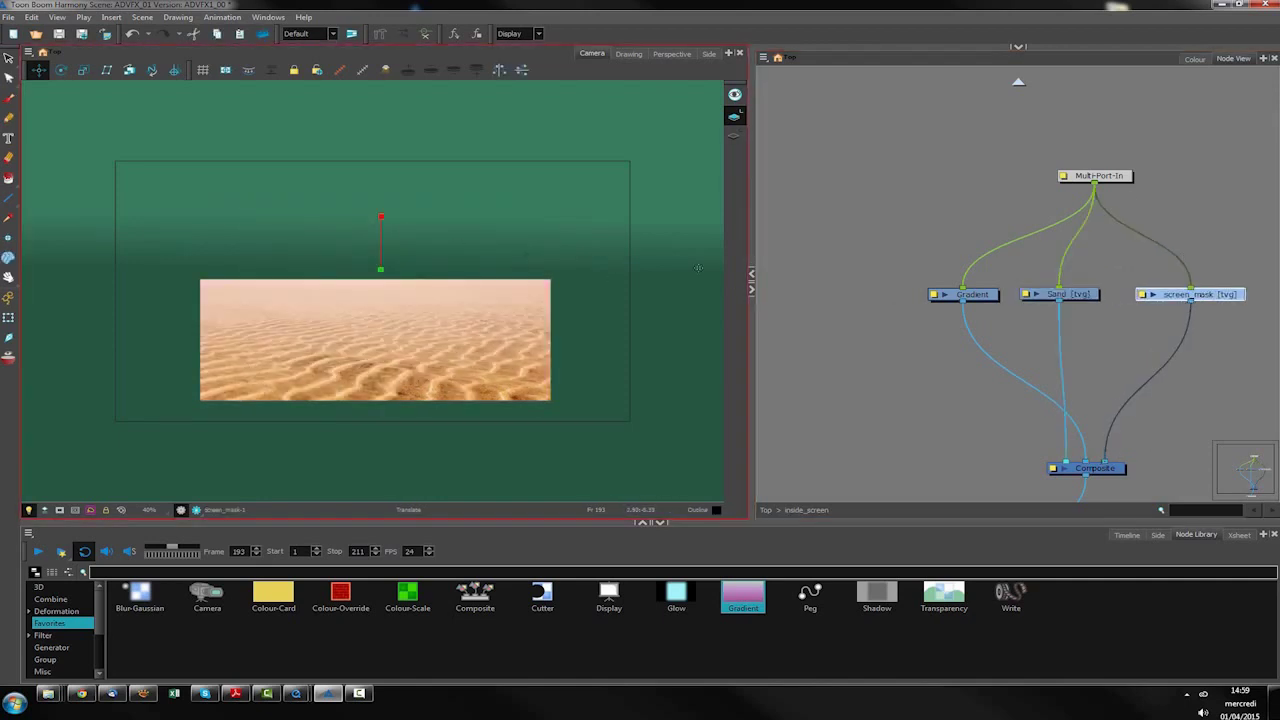
left_click_drag(1068, 295, 873, 295)
left_click_drag(984, 295, 1081, 292)
left_click_drag(925, 295, 1067, 289)
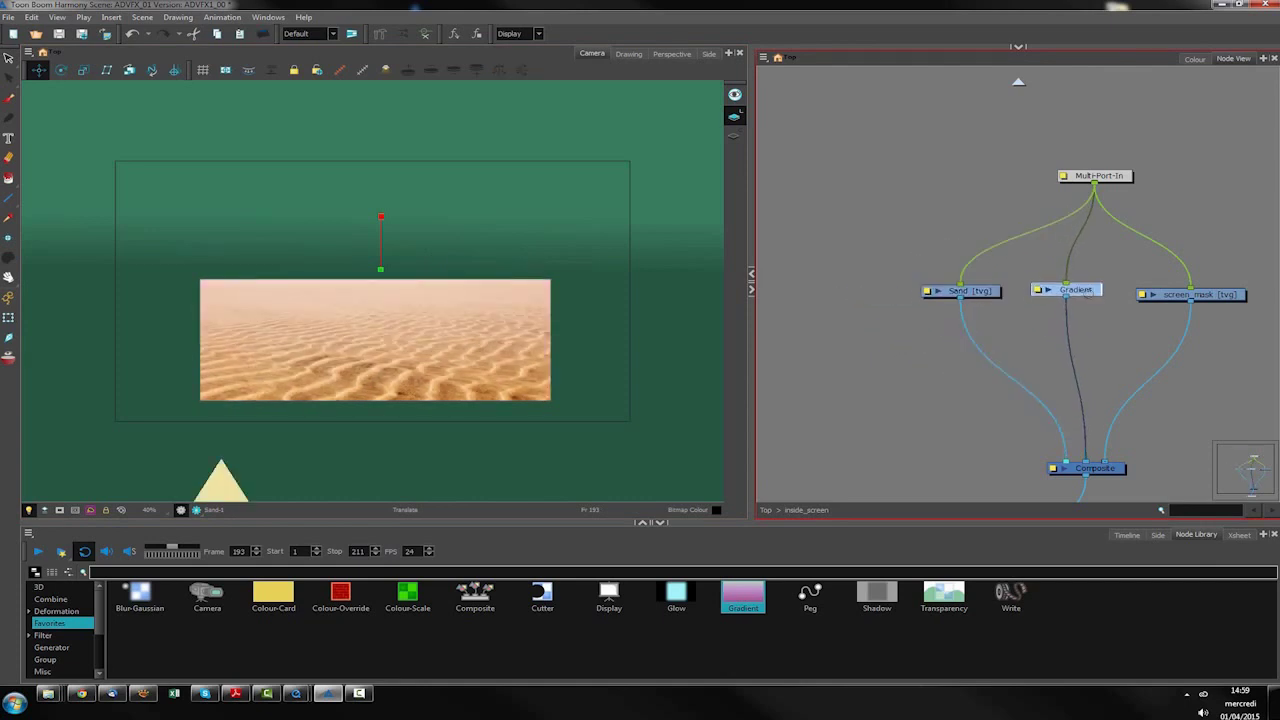
left_click_drag(1209, 295, 1225, 289)
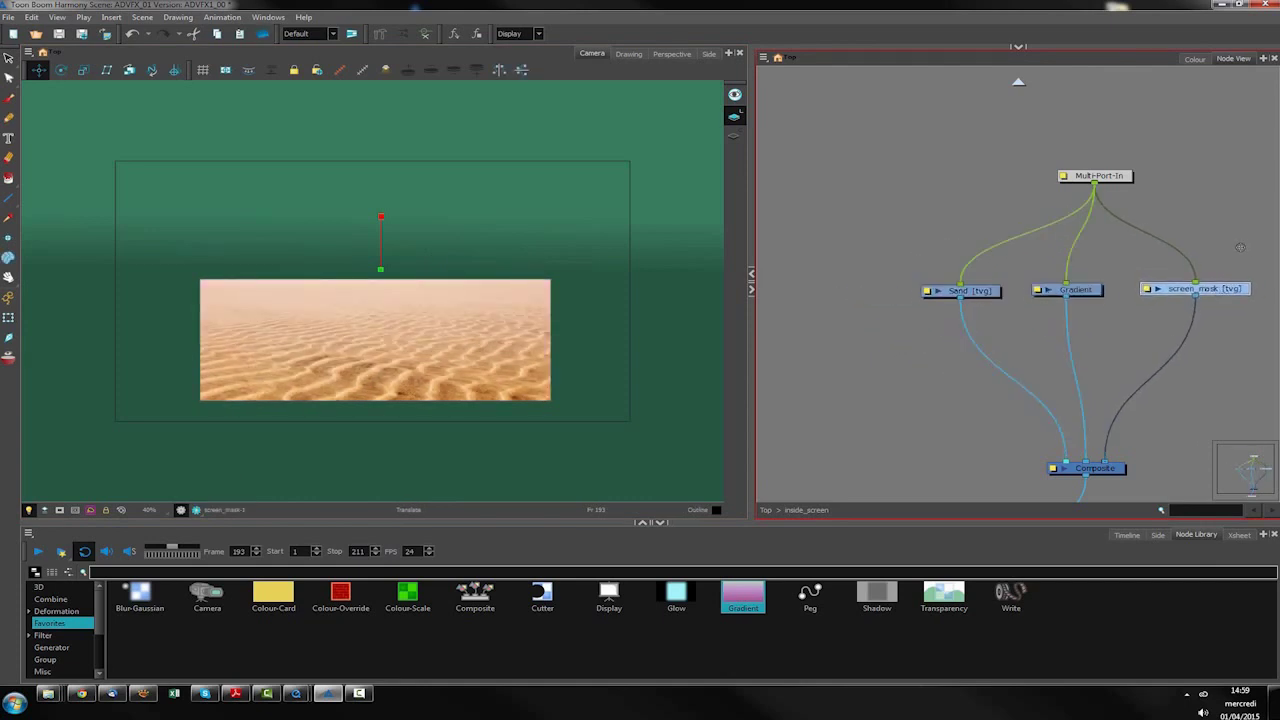
left_click(1243, 244)
left_click_drag(1083, 289, 1087, 293)
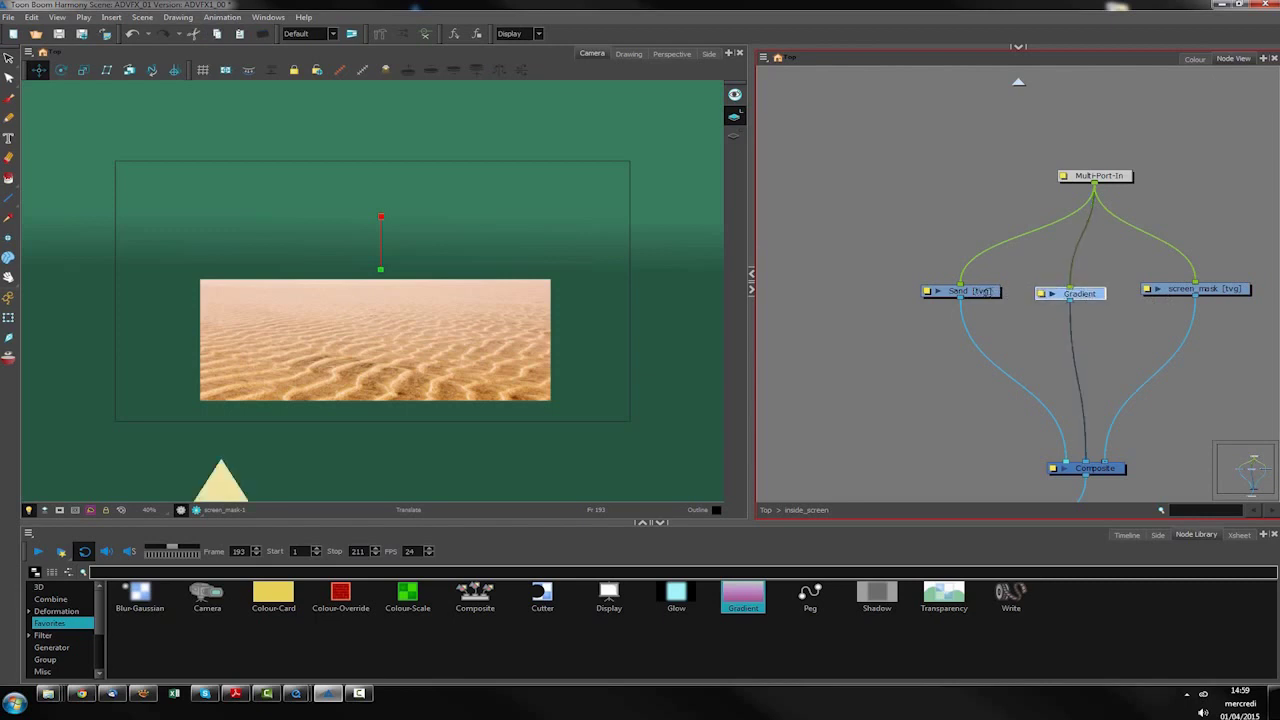
left_click(979, 297)
left_click(914, 381)
Insert a Channel-Selector filter node on the cable between Sand and the Composite.
left_click(396, 631)
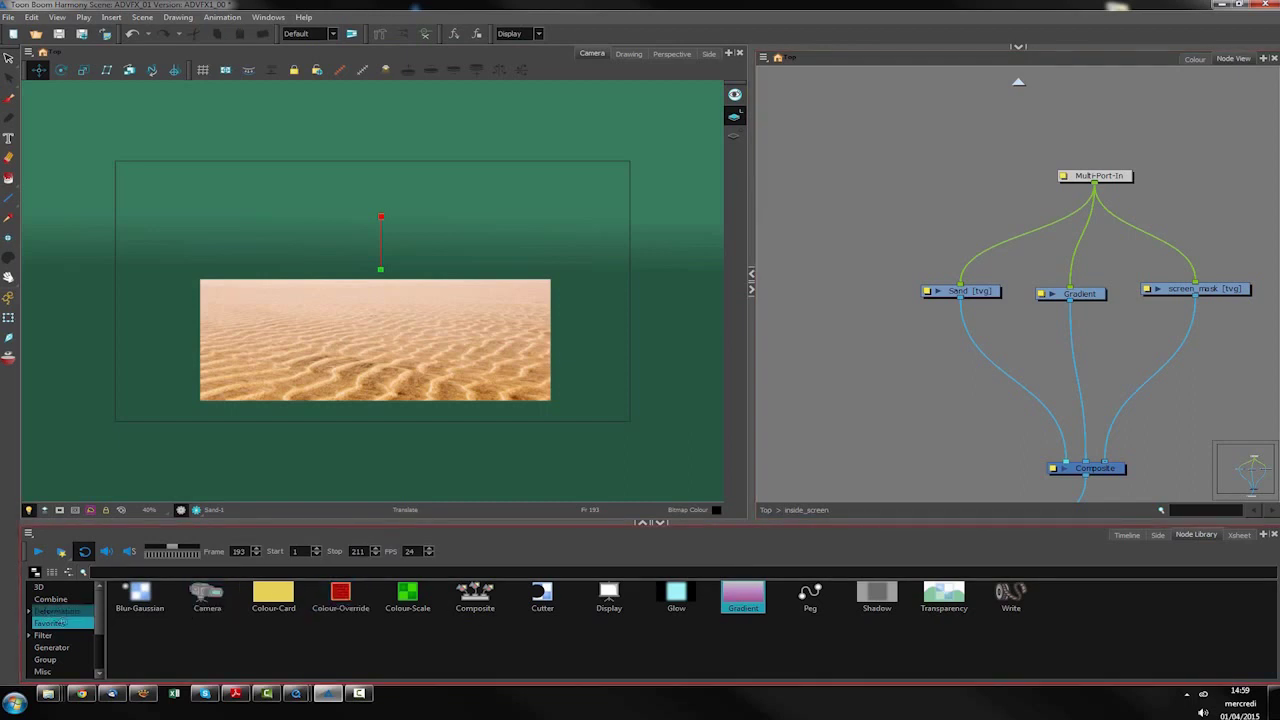
left_click(80, 635)
left_click(810, 595)
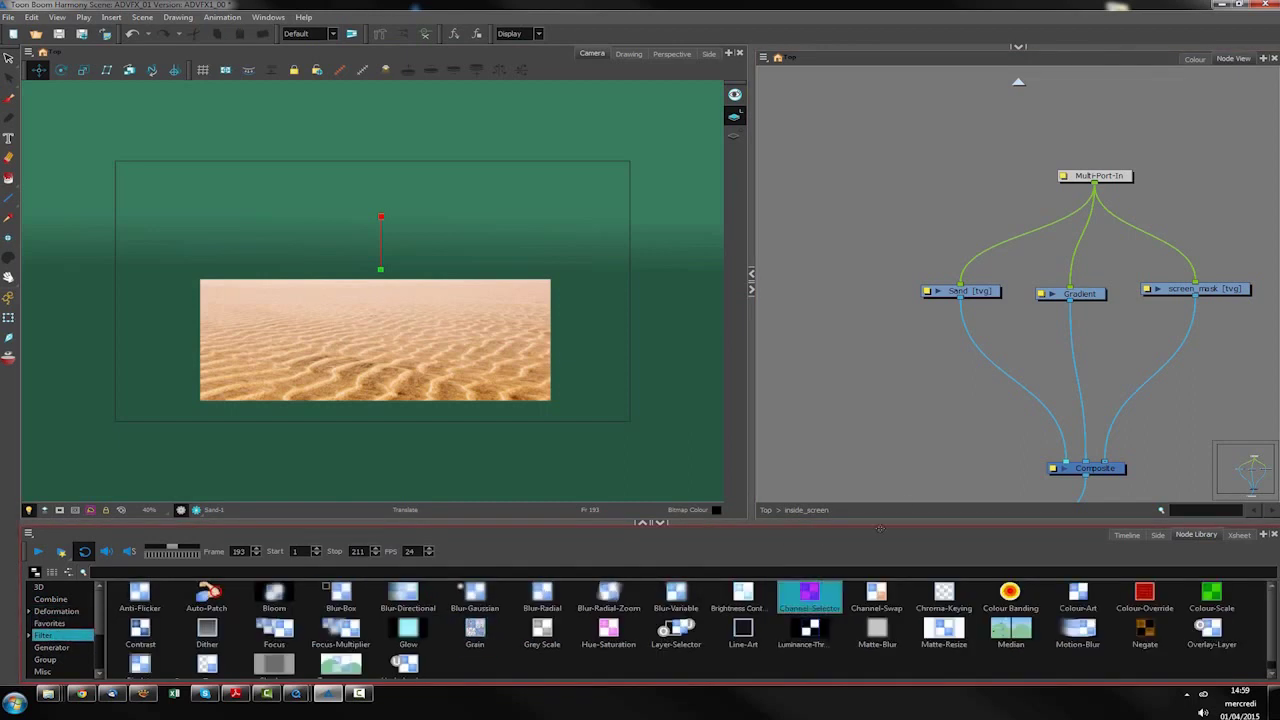
left_click_drag(979, 348, 1006, 337)
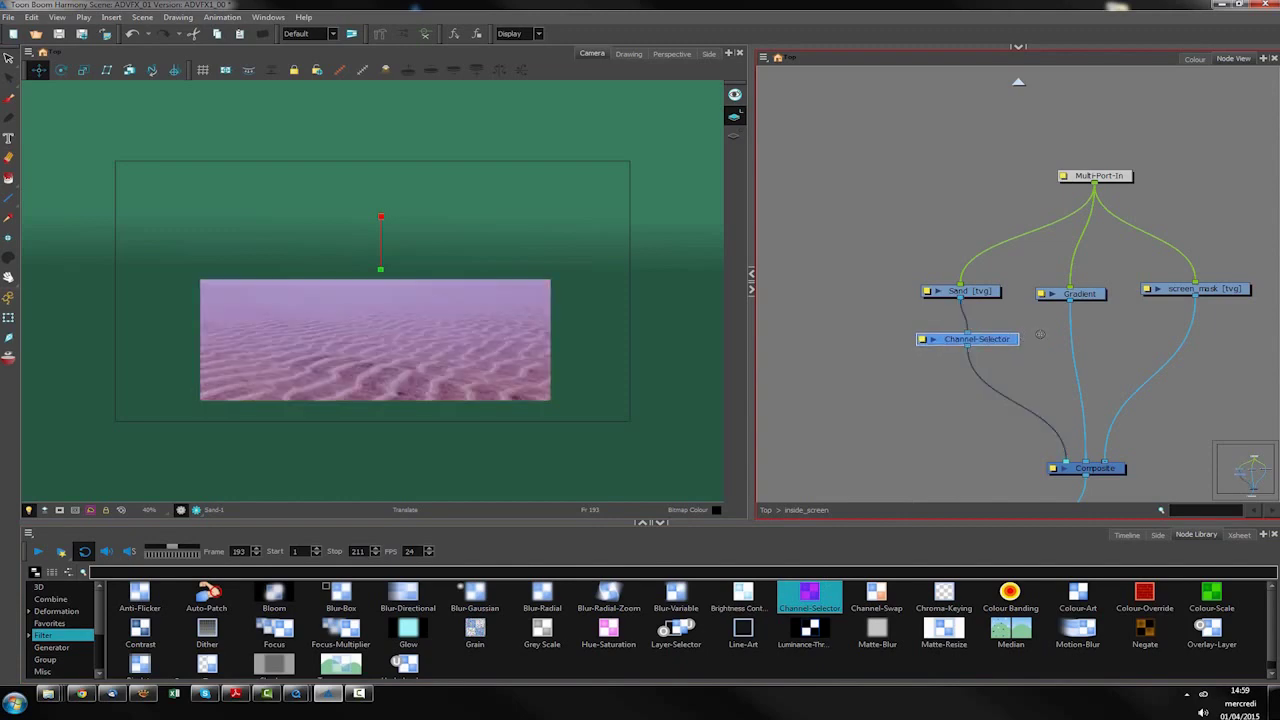
Disable the red channel in the Channel-Selector's properties.
double_click(945, 340)
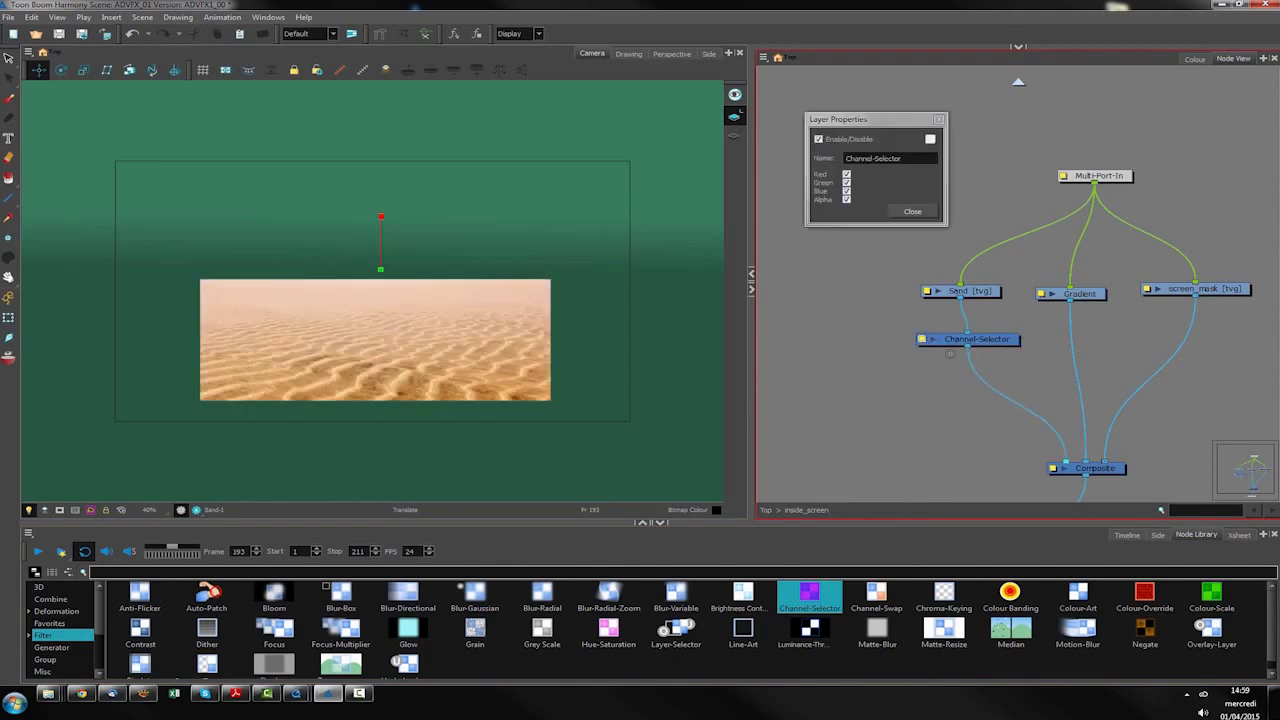
left_click(846, 174)
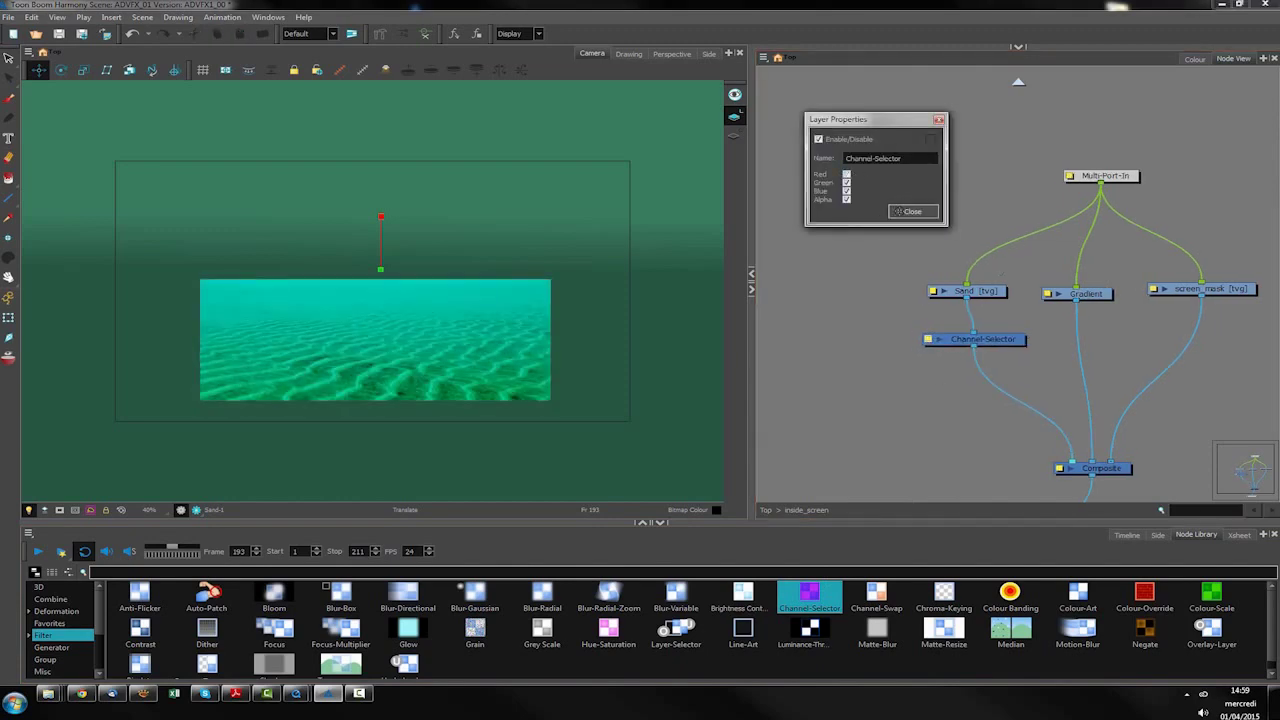
left_click(910, 211)
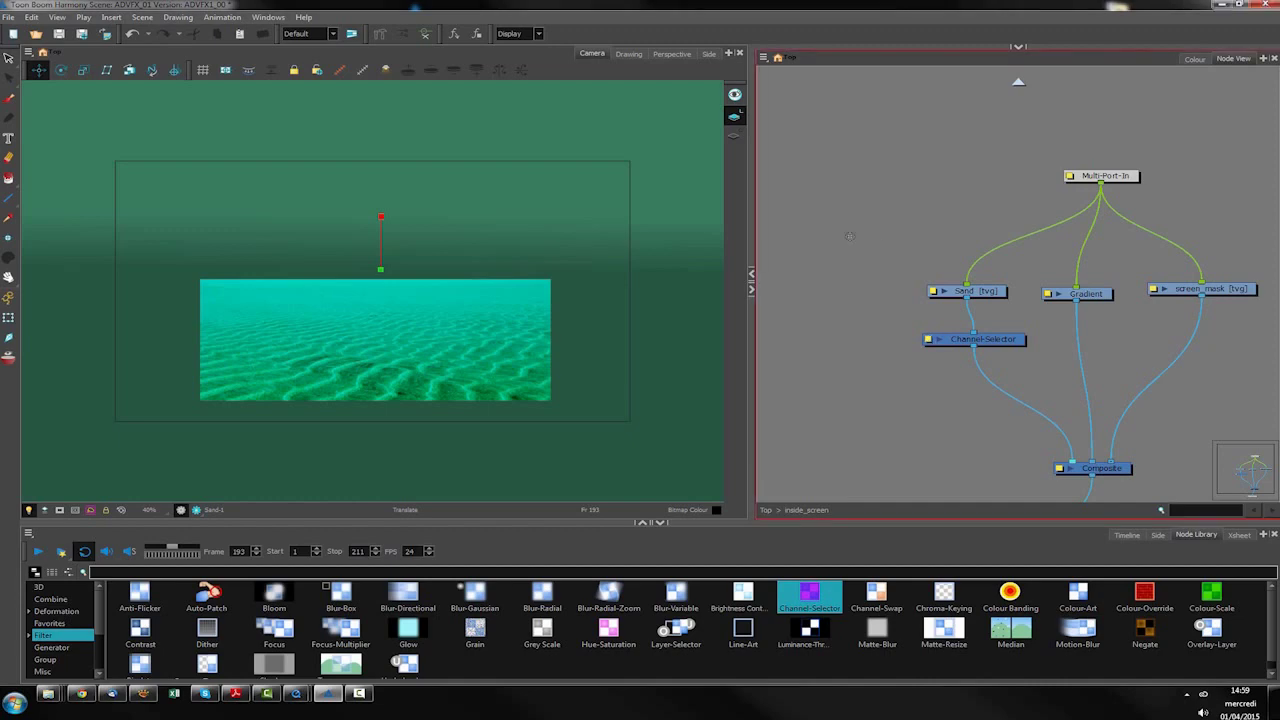
left_click(993, 344)
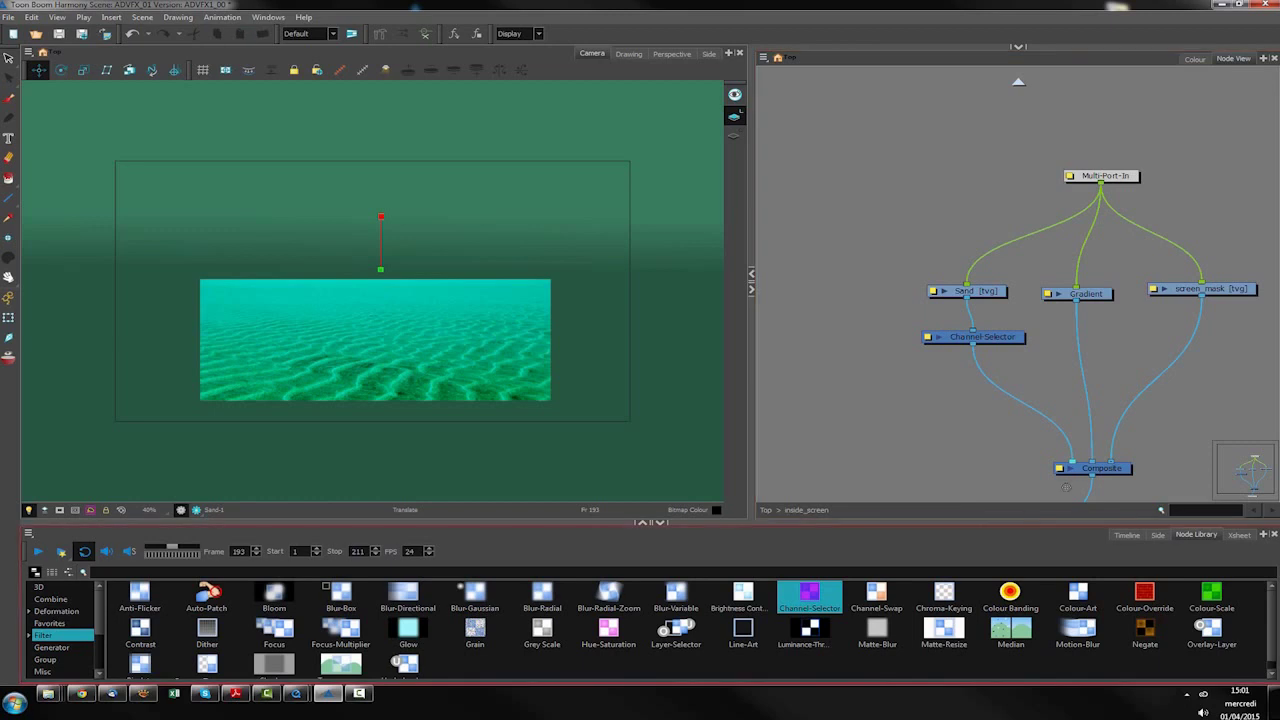
Insert a Colour-Scale filter node on the cable between Channel-Selector and the Composite.
left_click_drag(1211, 597, 950, 386)
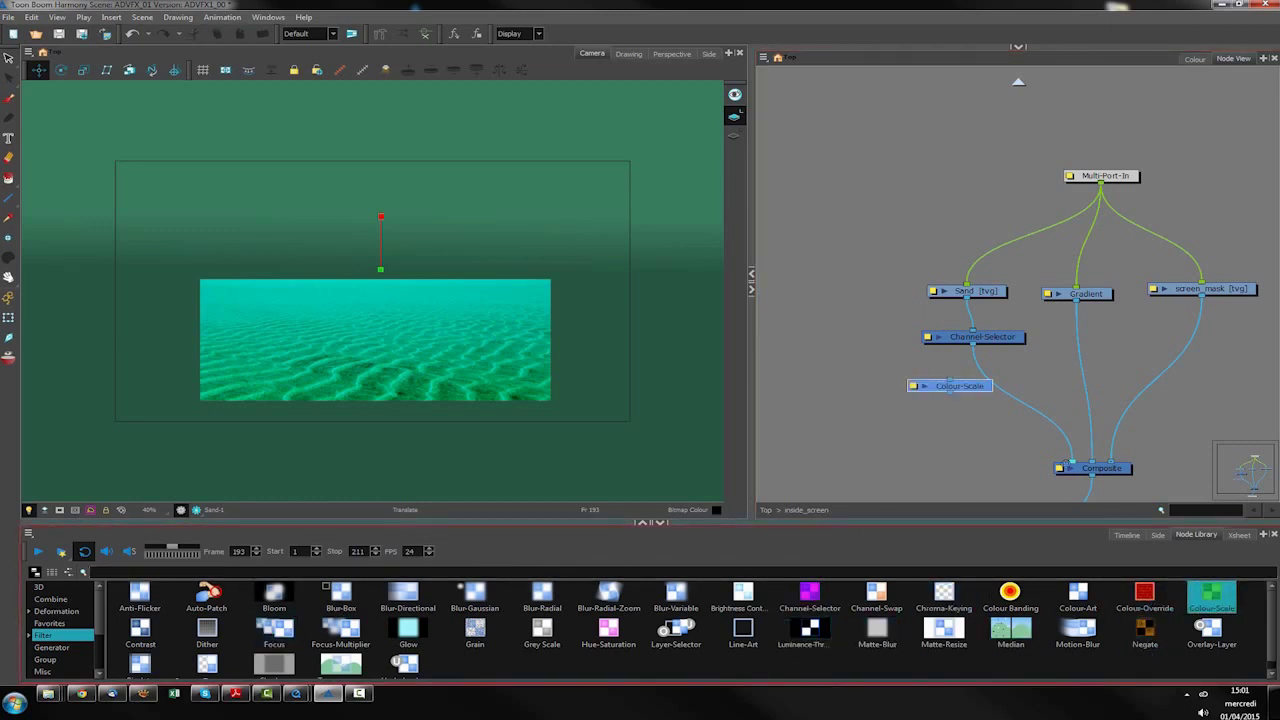
left_click(982, 384)
left_click_drag(968, 386, 989, 379)
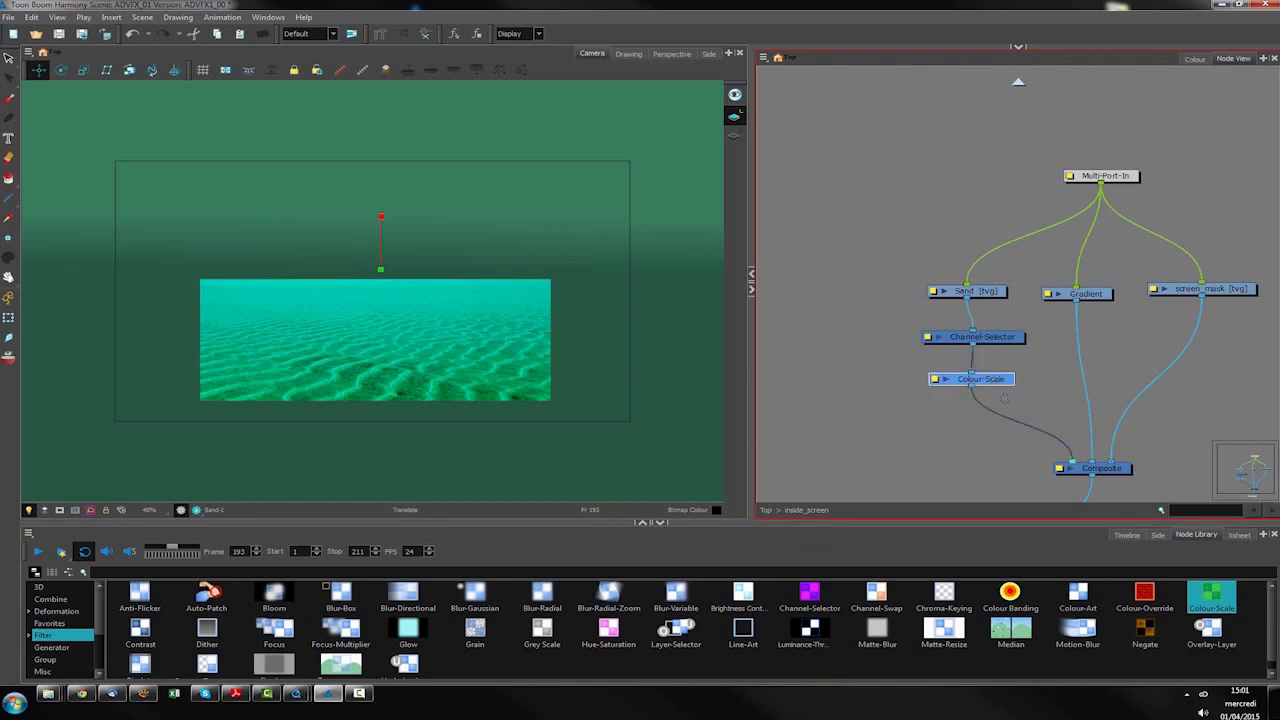
Set the Colour-Scale node's Blue value to 1.2.
left_click(934, 381)
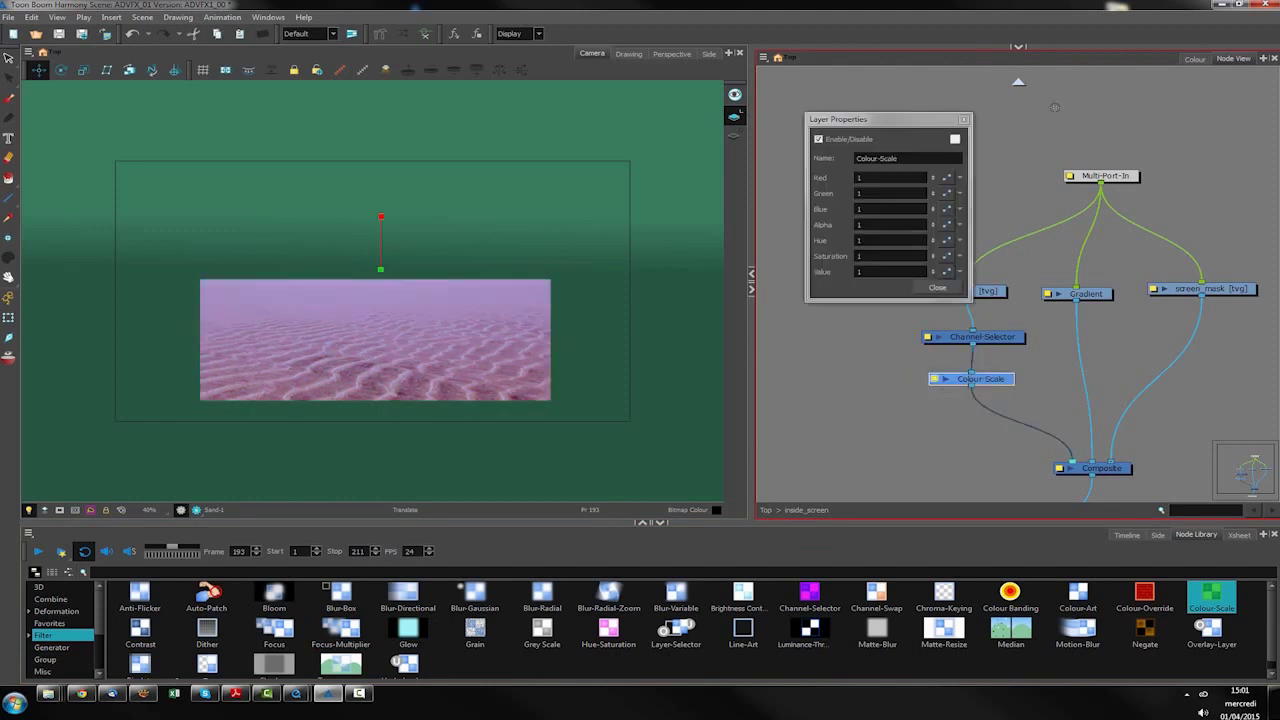
left_click_drag(915, 117, 897, 159)
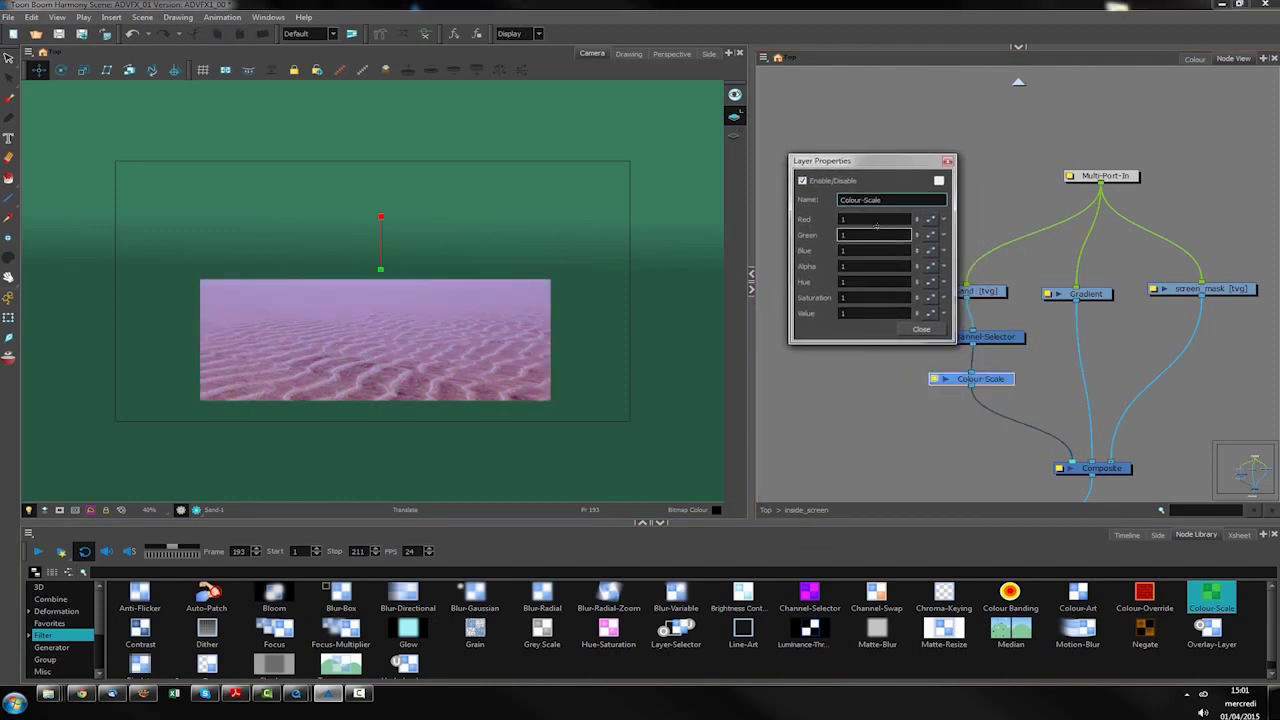
left_click(860, 250)
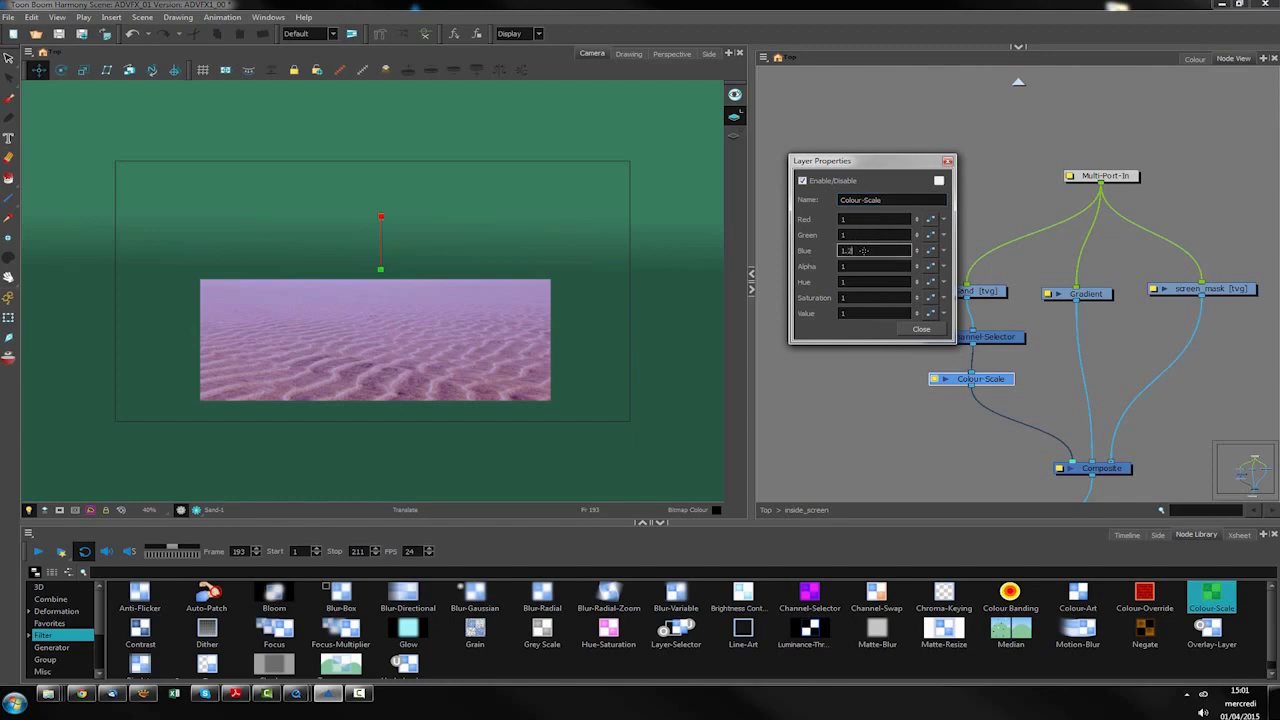
key("Return")
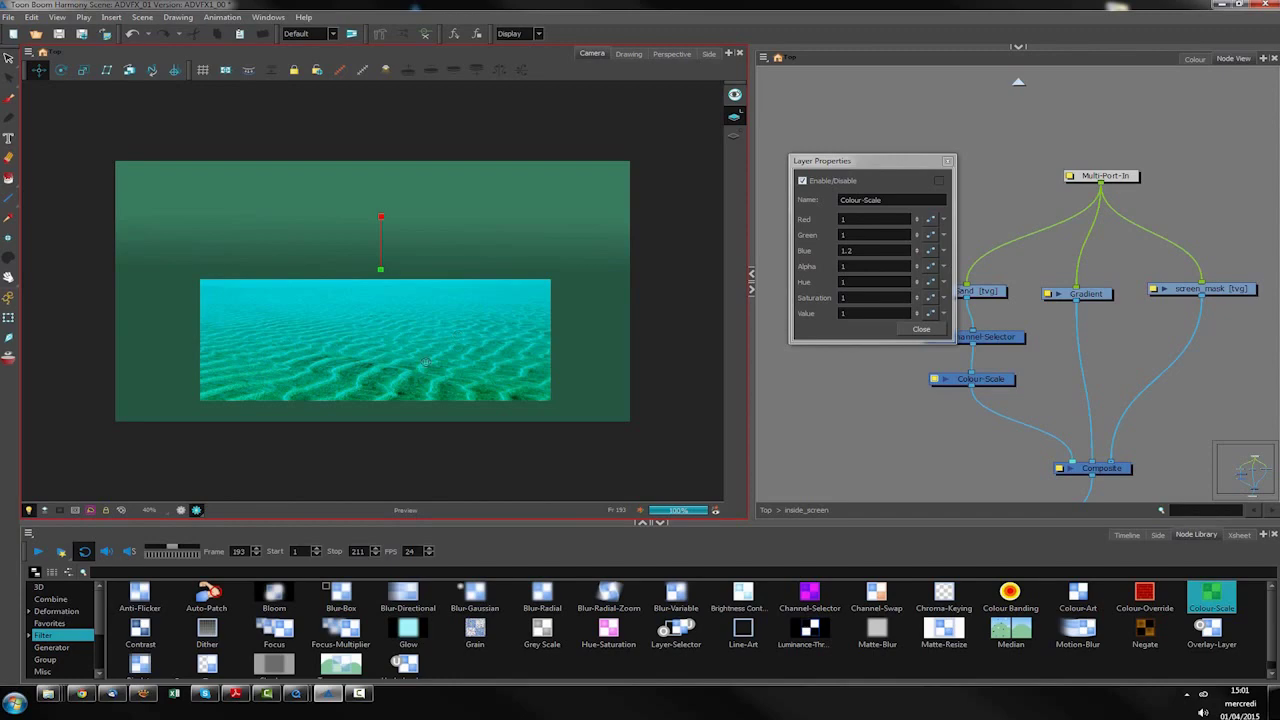
Set the Colour-Scale's Value to 0.6 and its Saturation to 1.3 to darken and enrich the sand.
left_click(850, 313)
type("0.6")
key("Return")
left_click(848, 297)
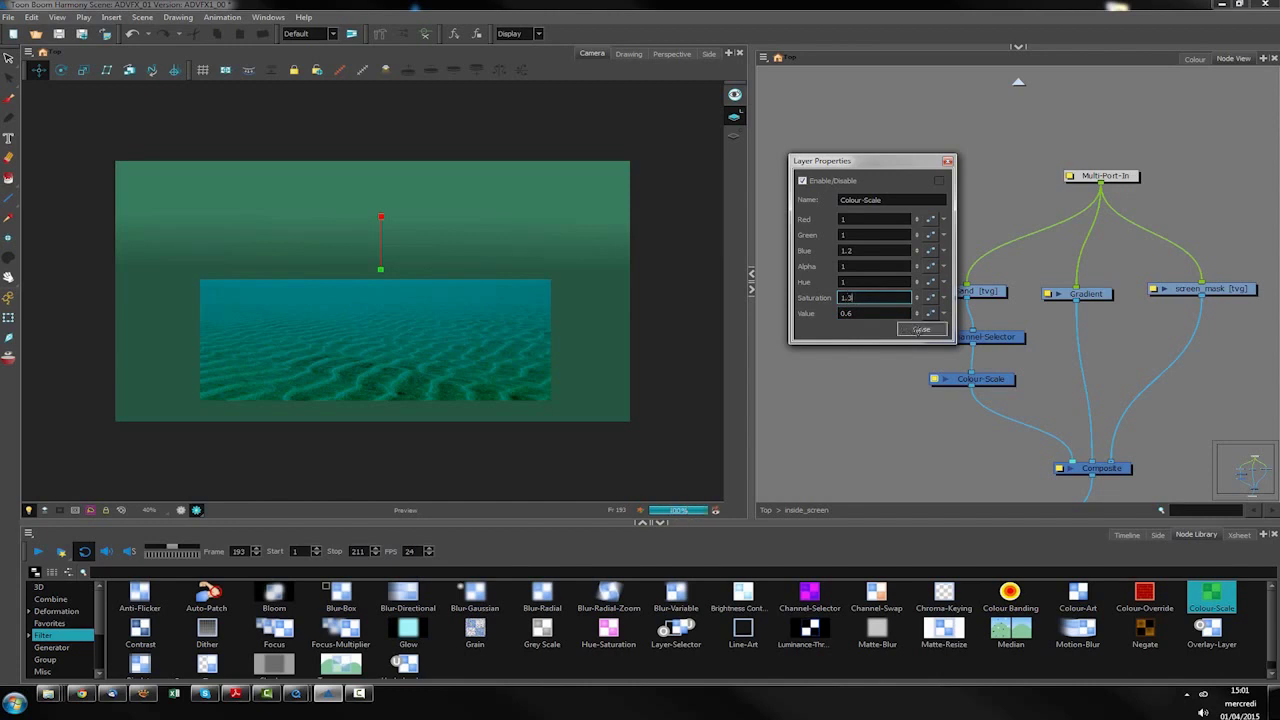
left_click(920, 329)
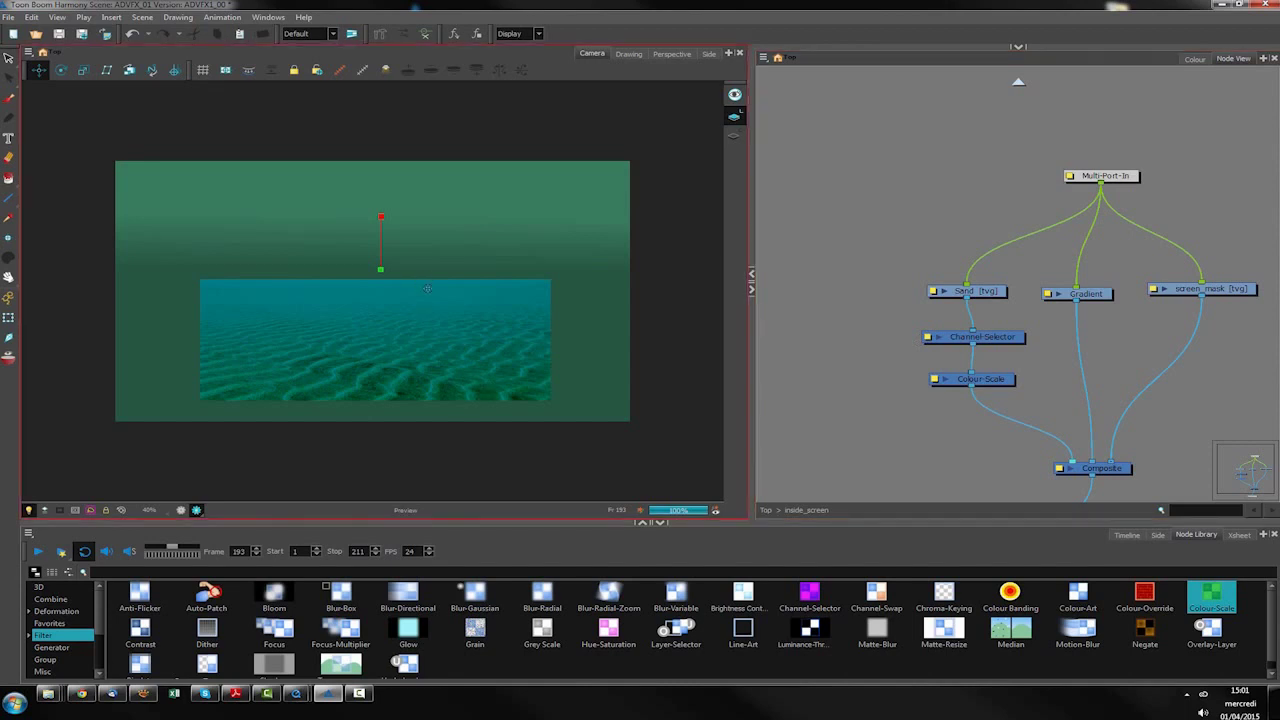
Tidy the Channel-Selector and Colour-Scale nodes beneath the Sand node.
left_click_drag(1016, 334, 1010, 329)
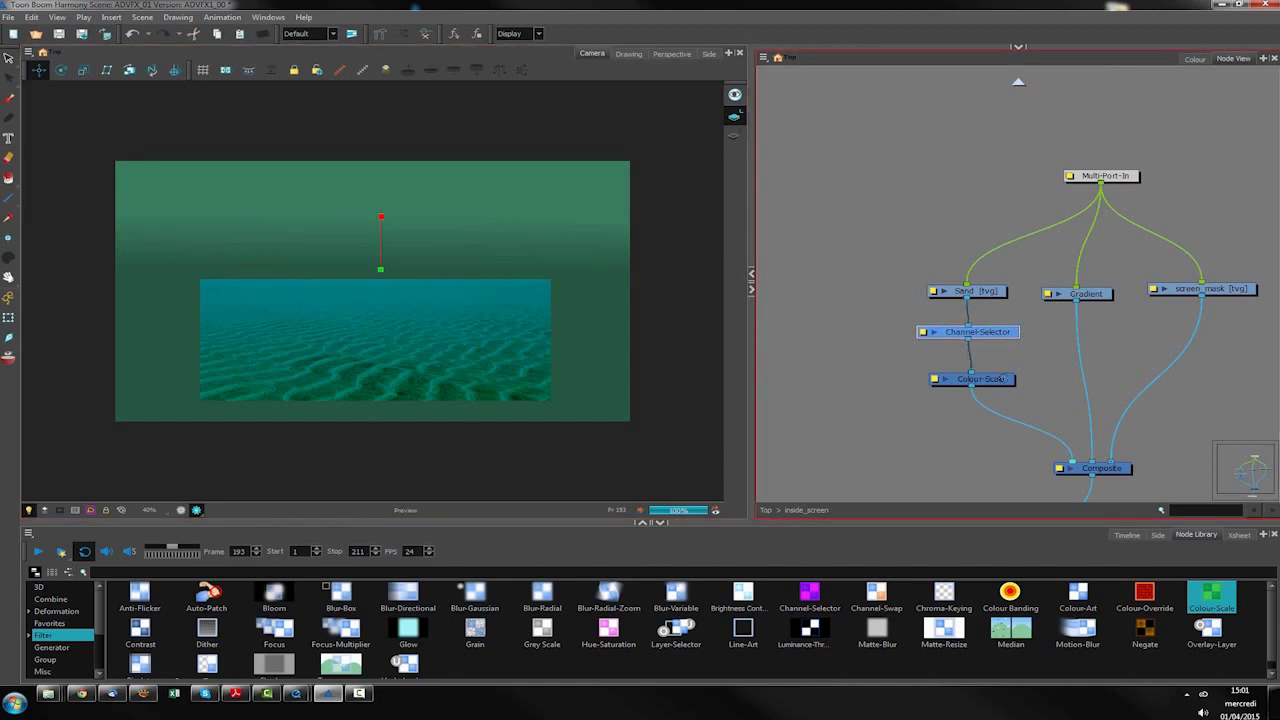
left_click_drag(1000, 379, 999, 374)
left_click_drag(883, 236, 934, 269)
Try to shift the gradient's lower control point slightly in the camera view.
scroll(401, 388, "down", 1)
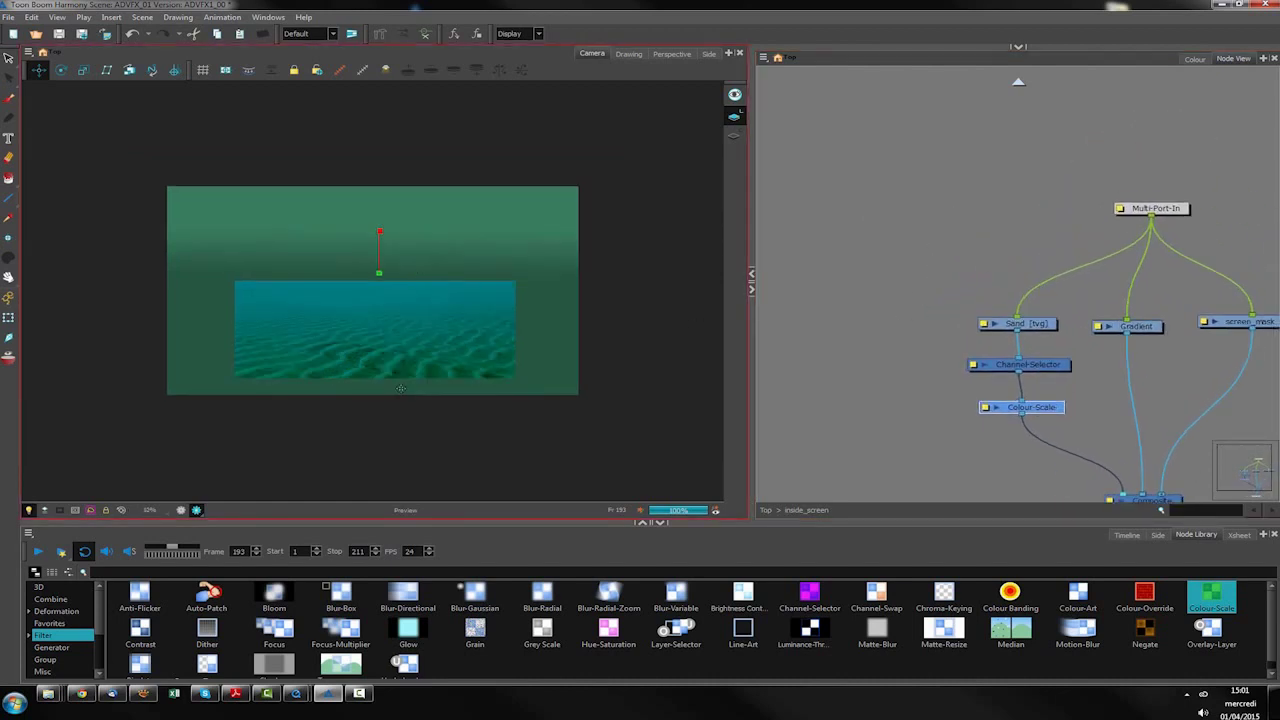
scroll(457, 373, "down", 1)
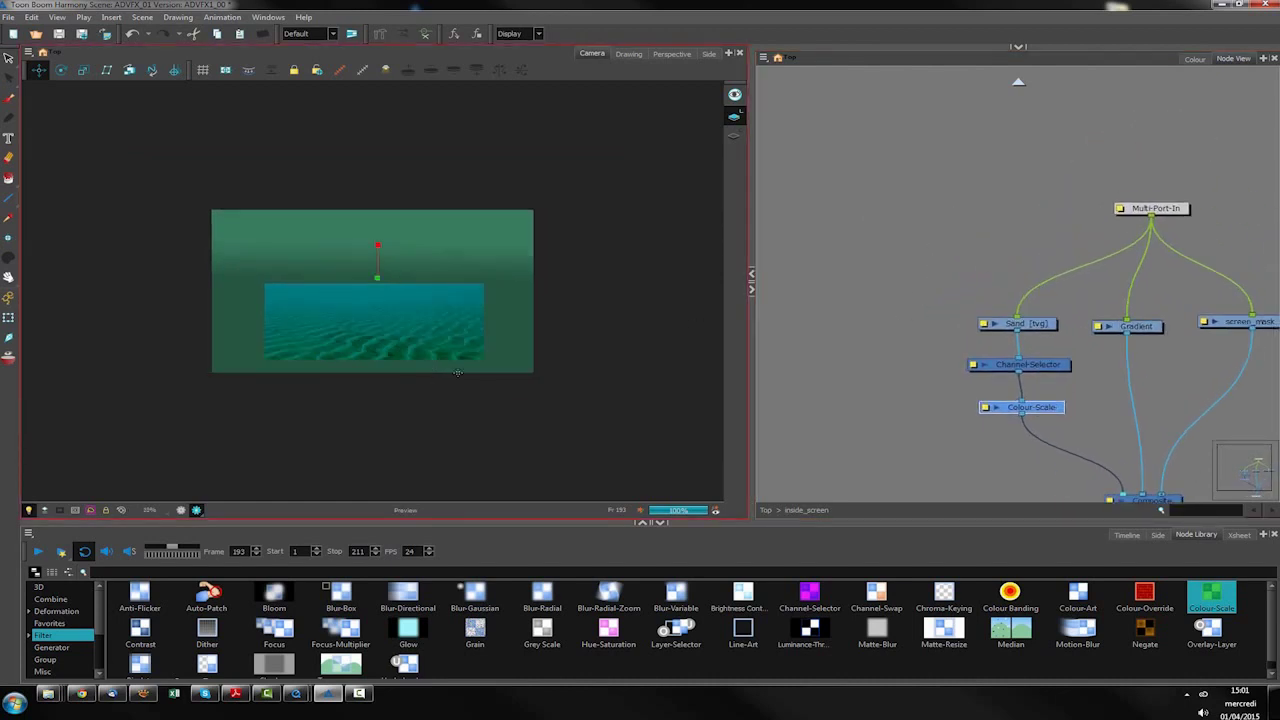
left_click(376, 276)
left_click_drag(376, 273, 377, 278)
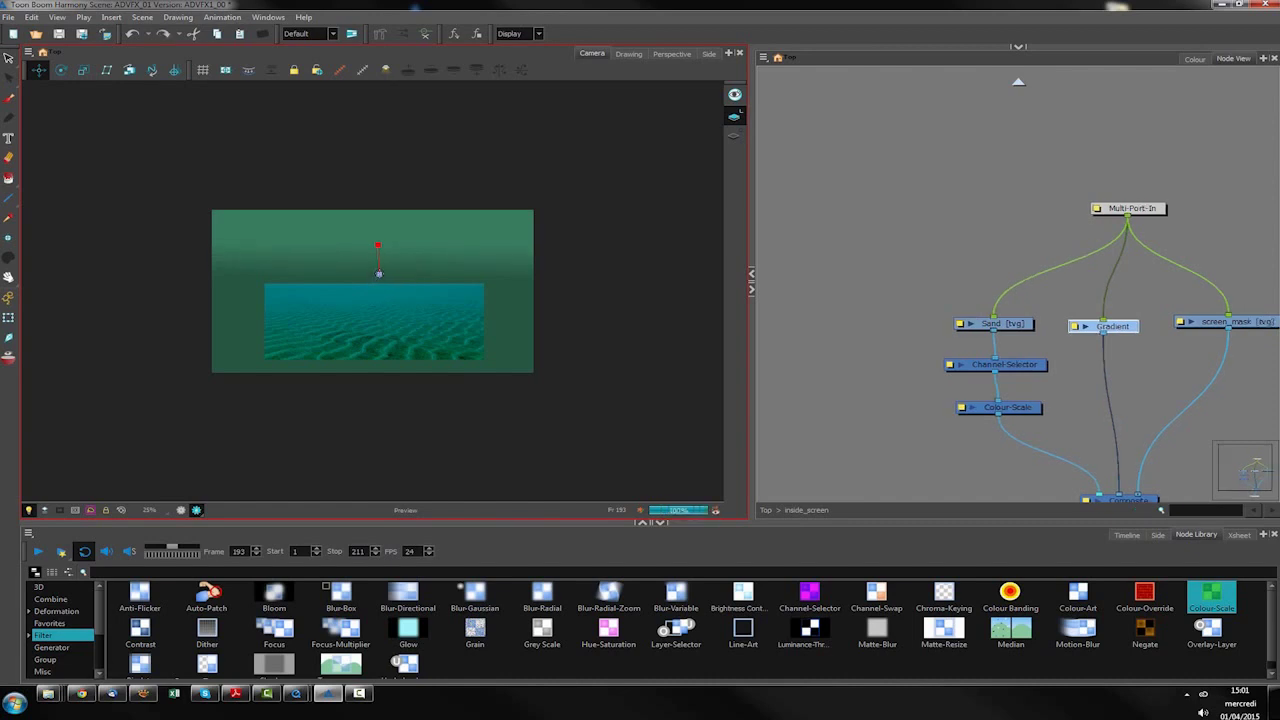
Open the Gradient node's properties, try 6 S for the Position 1 y axis, and undo it.
left_click(1073, 326)
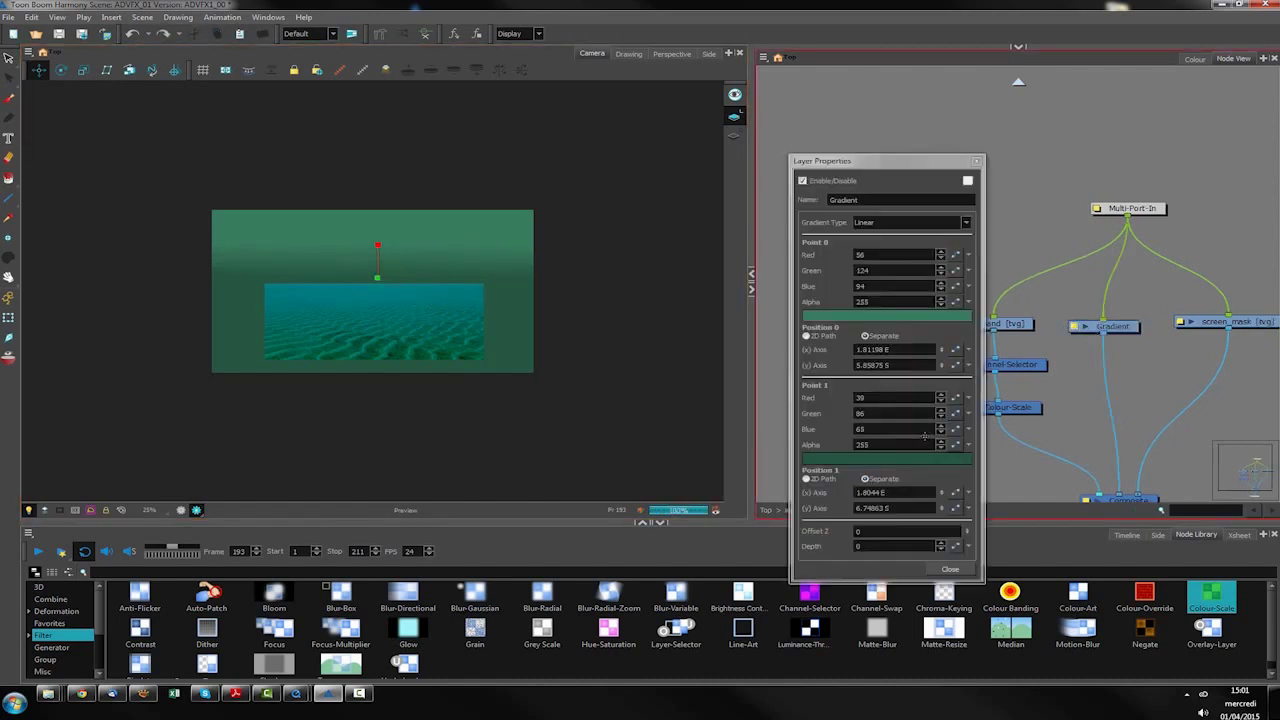
left_click_drag(930, 508, 820, 509)
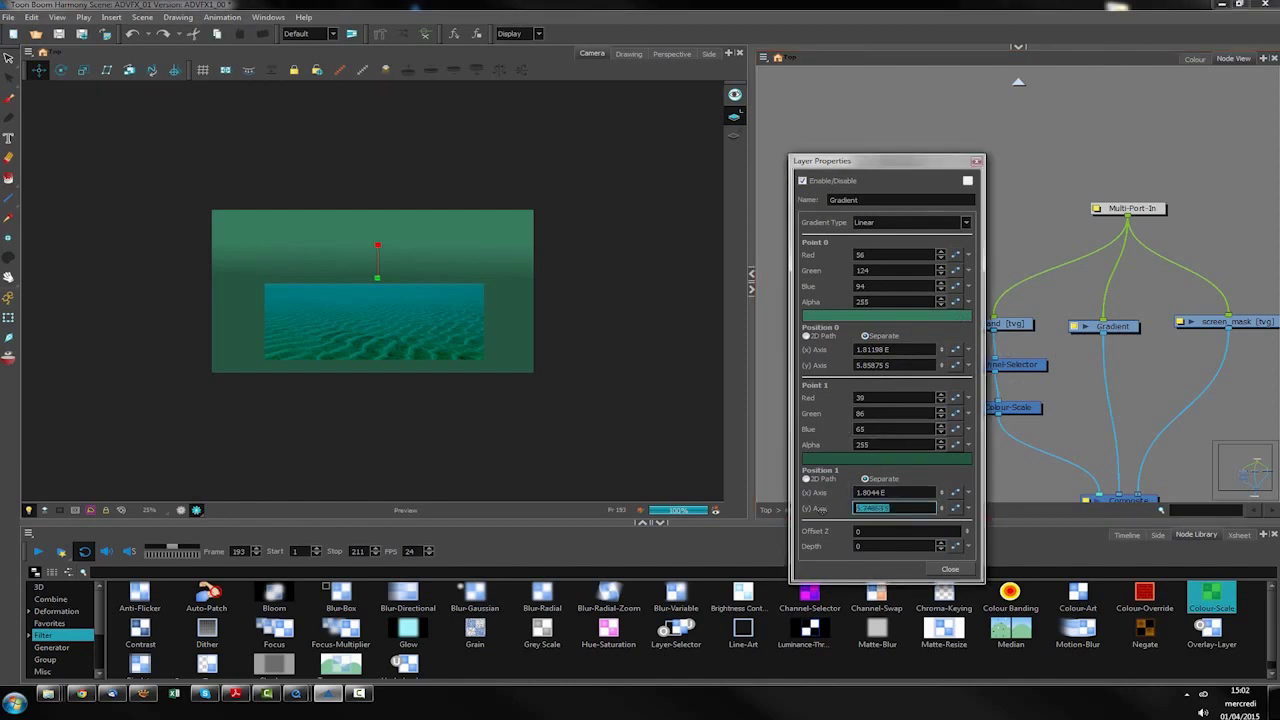
type("-6")
key("Return")
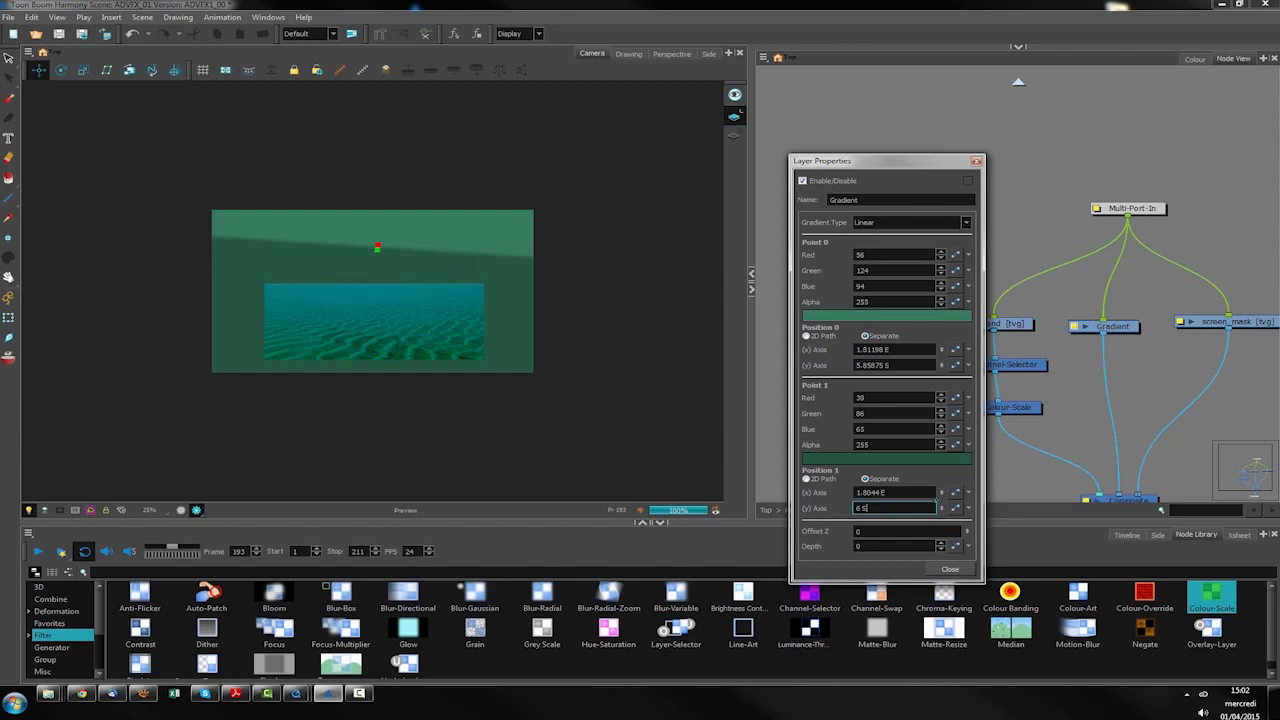
left_click(1020, 475)
key("ctrl+z")
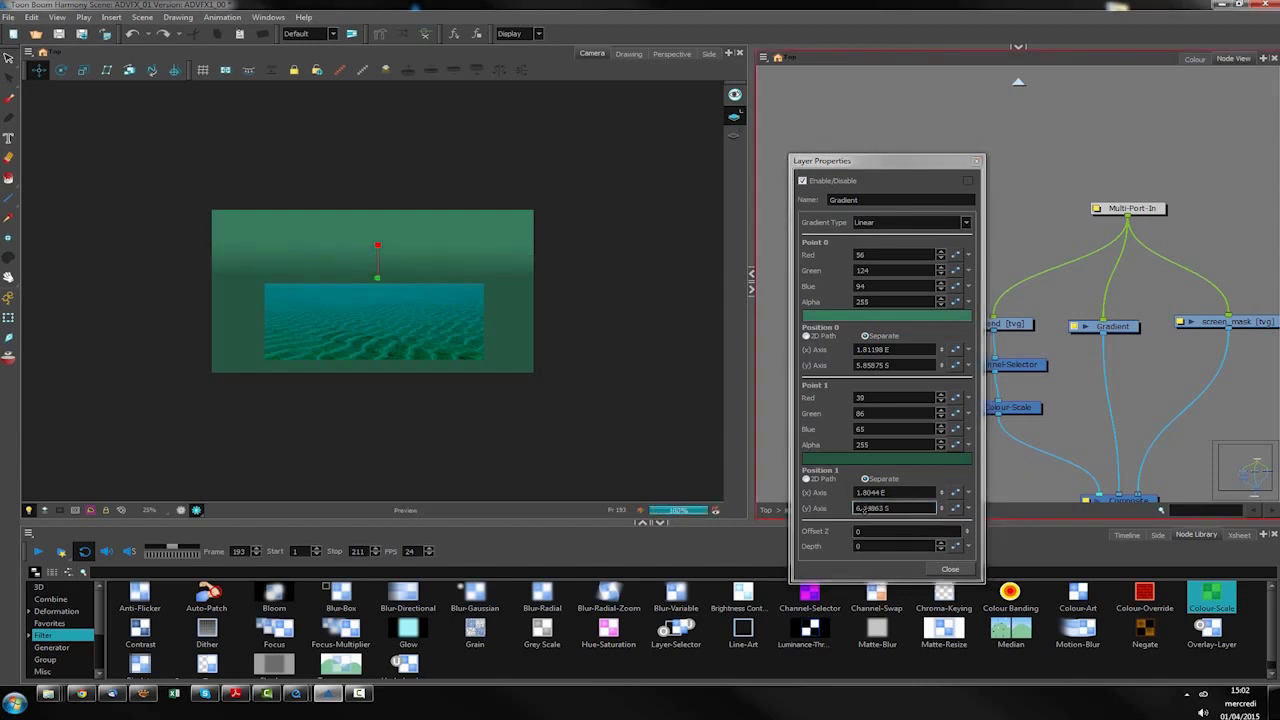
Set the Gradient's Position 1 y axis to 6.54863 S by changing only its first decimal.
left_click(861, 508)
key("BackSpace")
type("5")
key("Return")
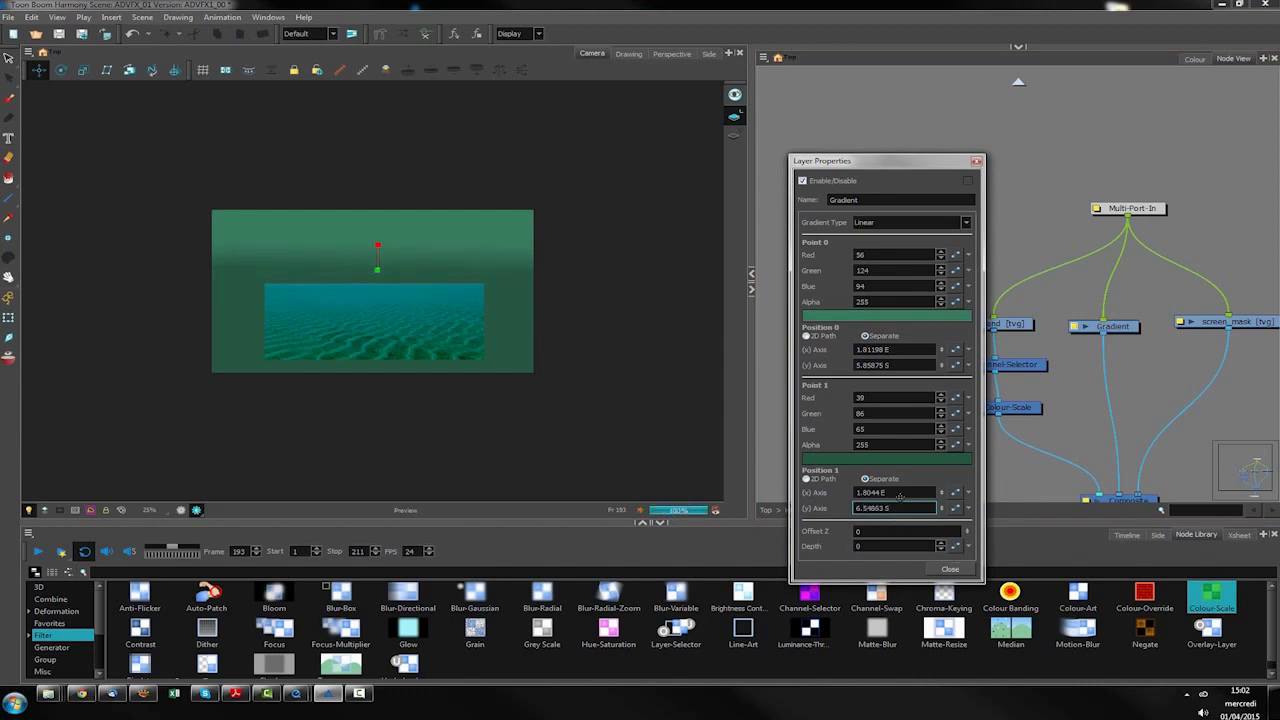
Set the x axis of both Position 1 and Position 0 to 1.8 E, and start editing Position 1's y axis.
left_click_drag(900, 493, 822, 494)
type("1.8")
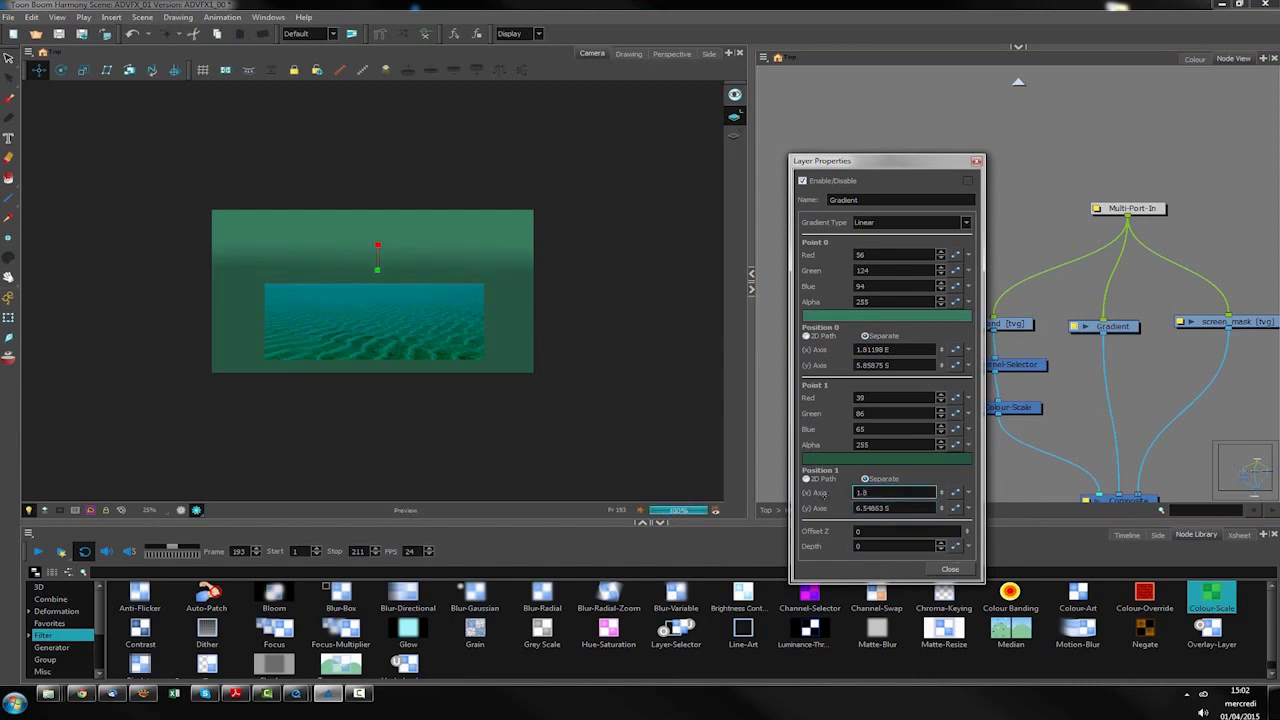
left_click(904, 350)
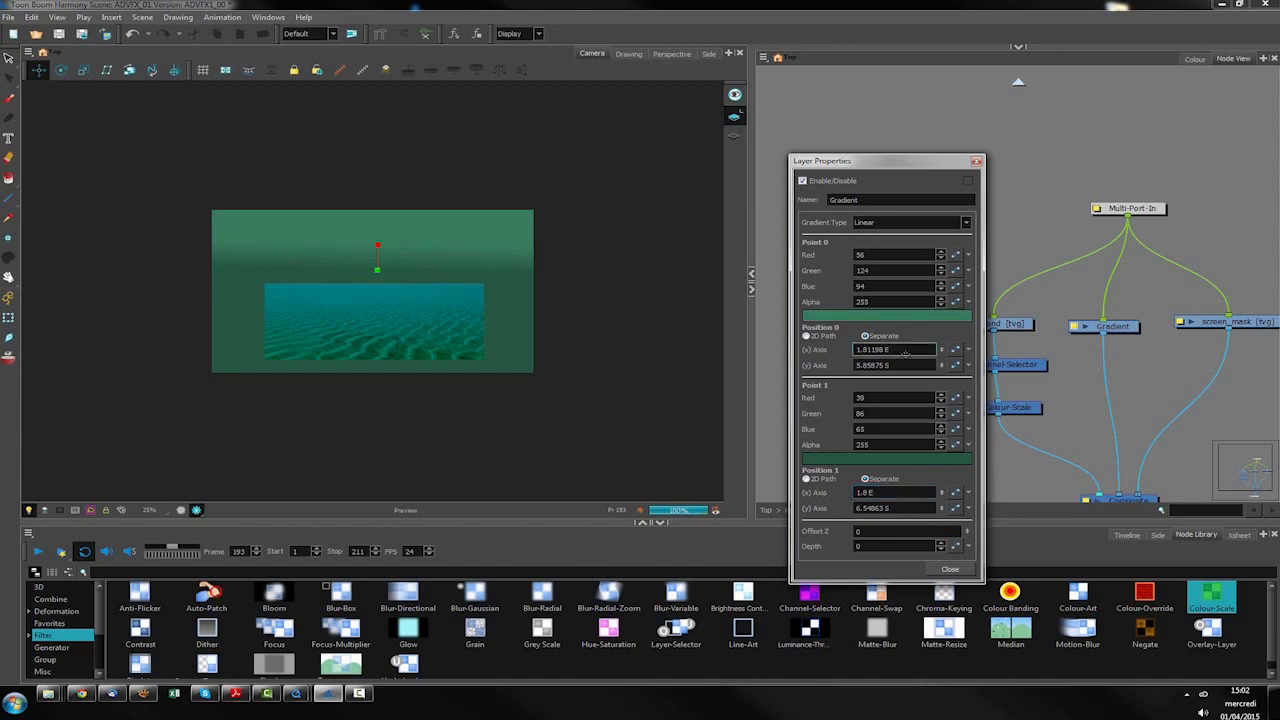
double_click(904, 350)
type("1.8")
left_click(870, 508)
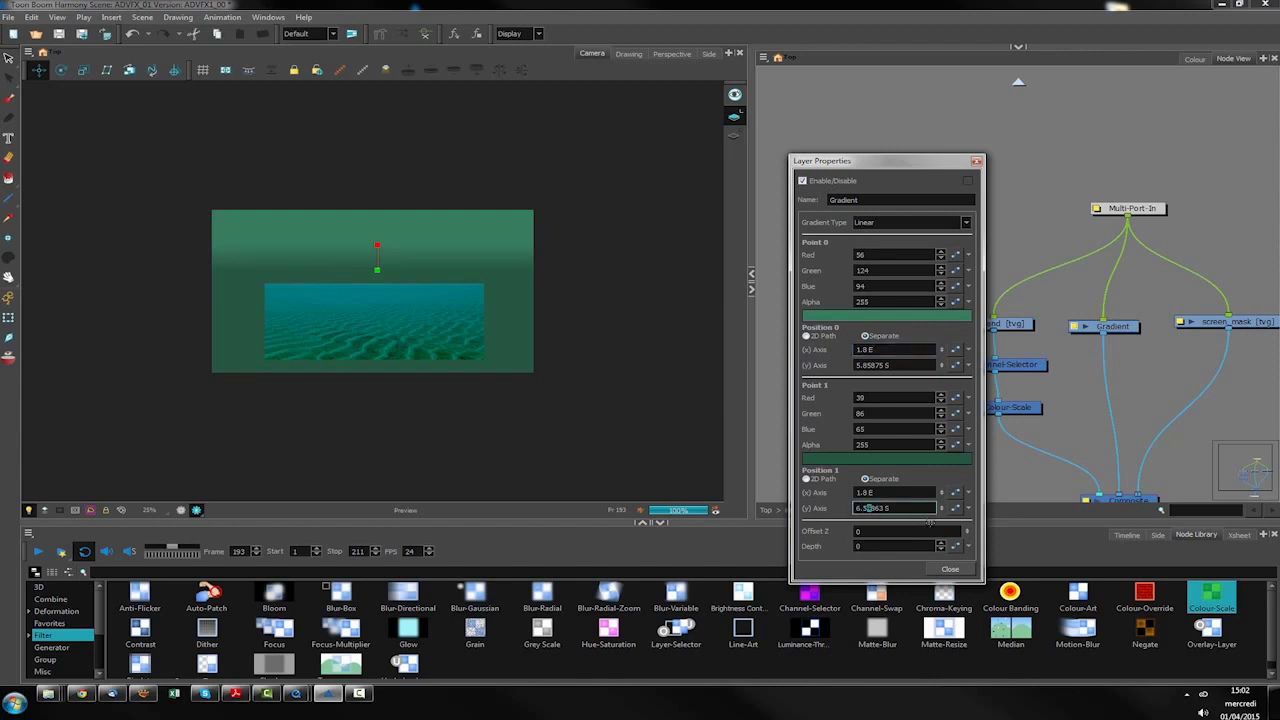
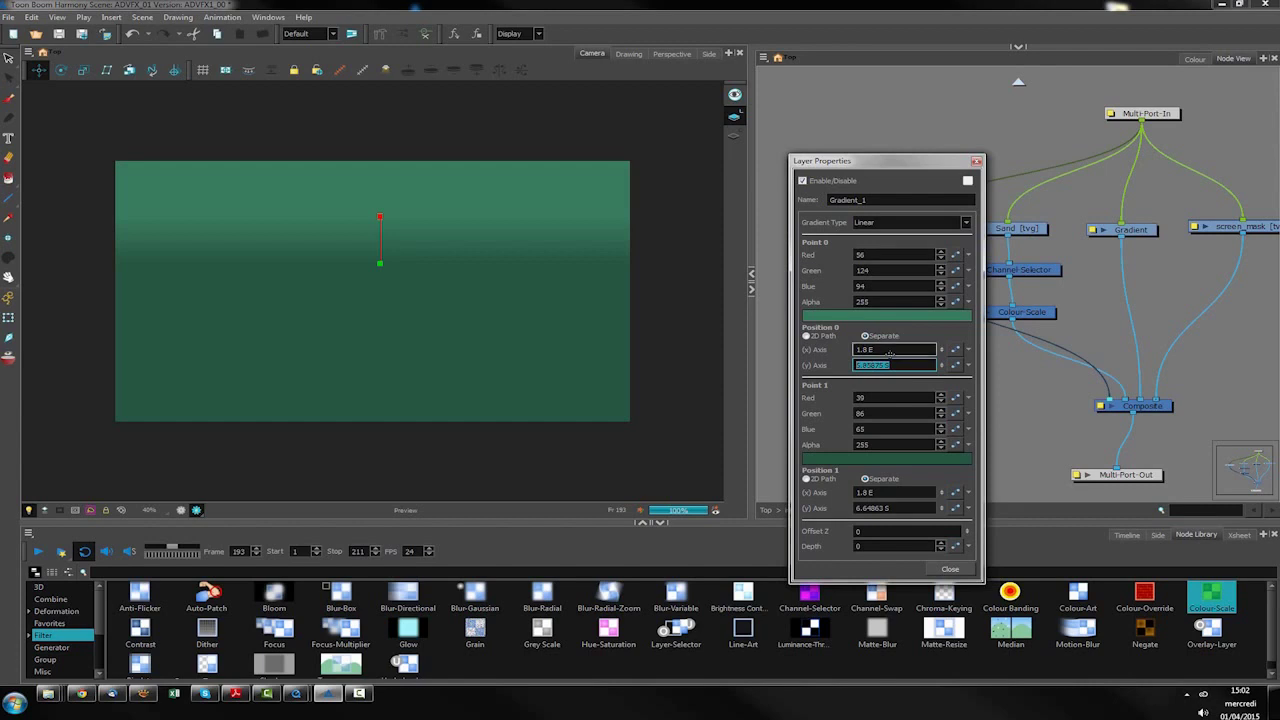
Set Gradient_1's Position 0 y axis to 7 S and nudge its node into place beside Sand.
type("7s")
key("Return")
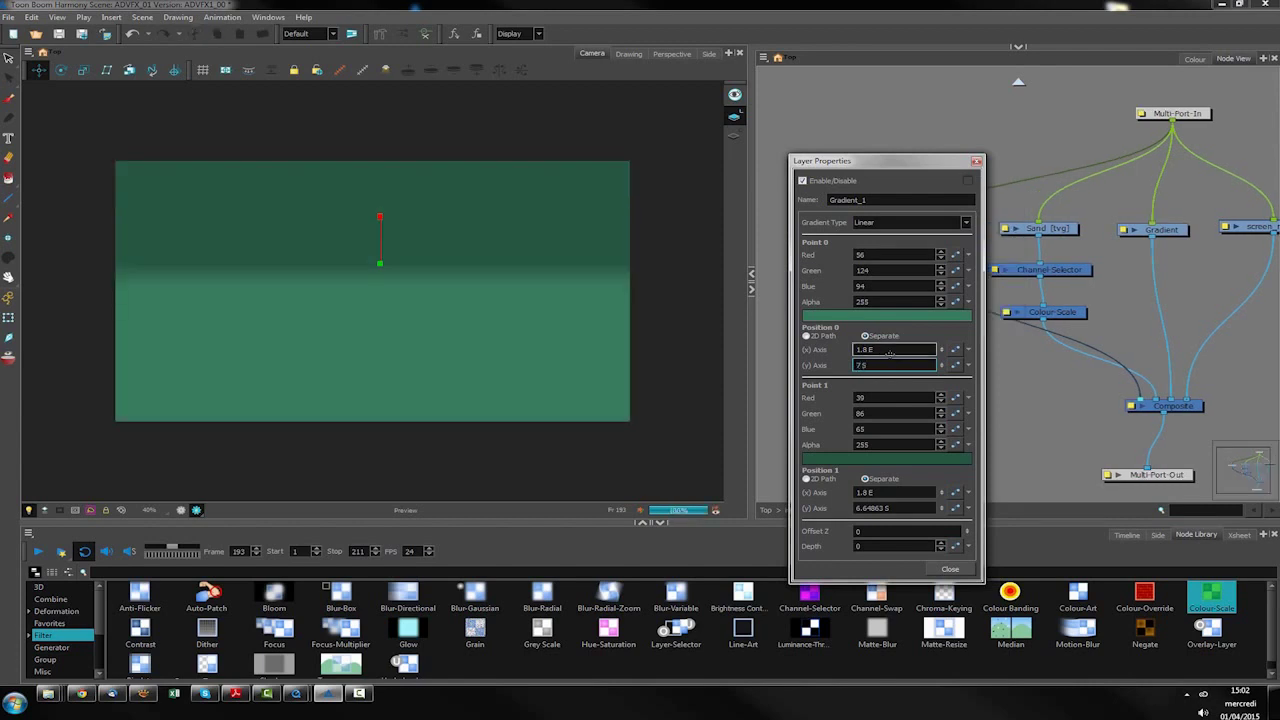
left_click(950, 569)
left_click(928, 244)
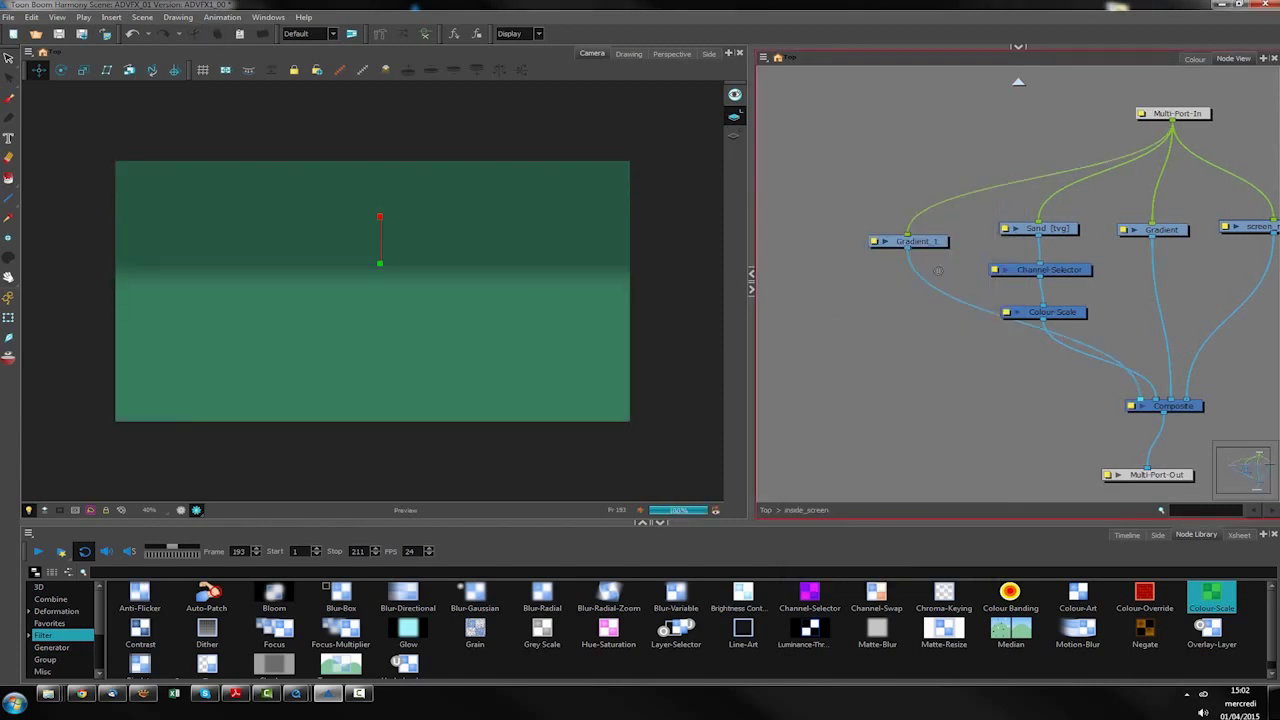
left_click_drag(928, 246, 925, 249)
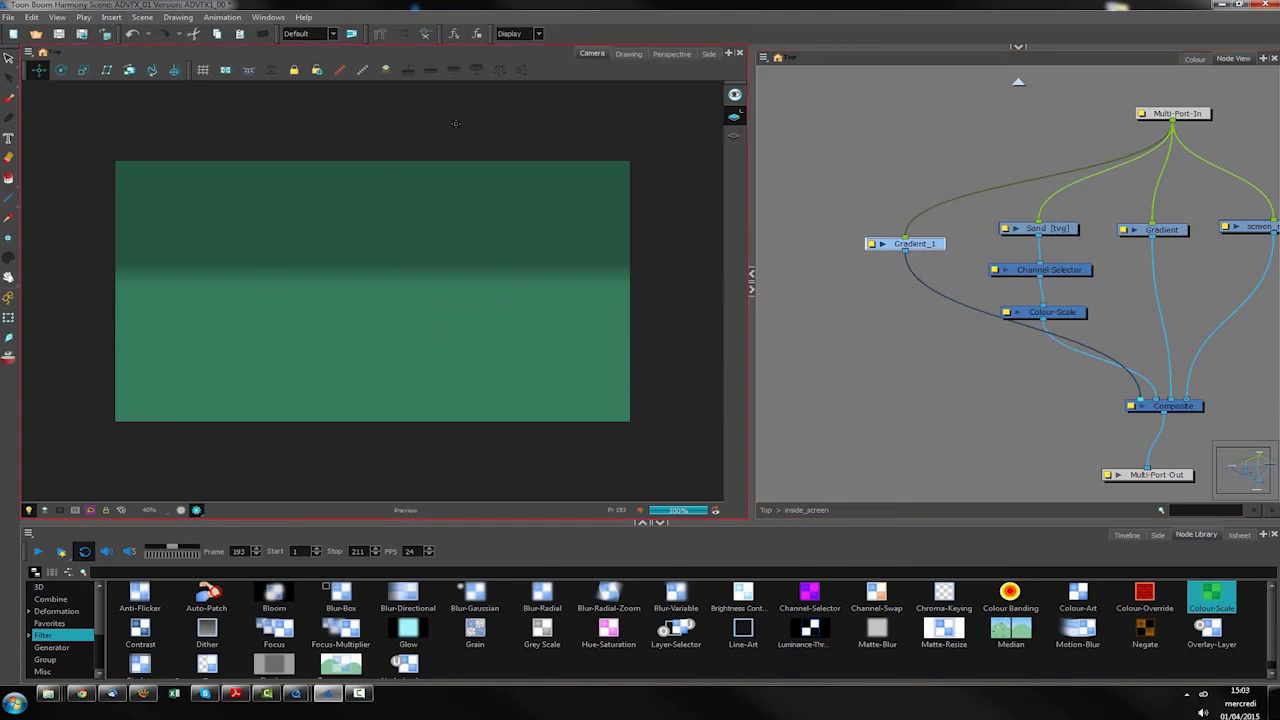
Display Gradient_1's position controls and lower its Position 0 point to about 8.4 S on the y axis.
left_click(340, 69)
left_click(921, 241)
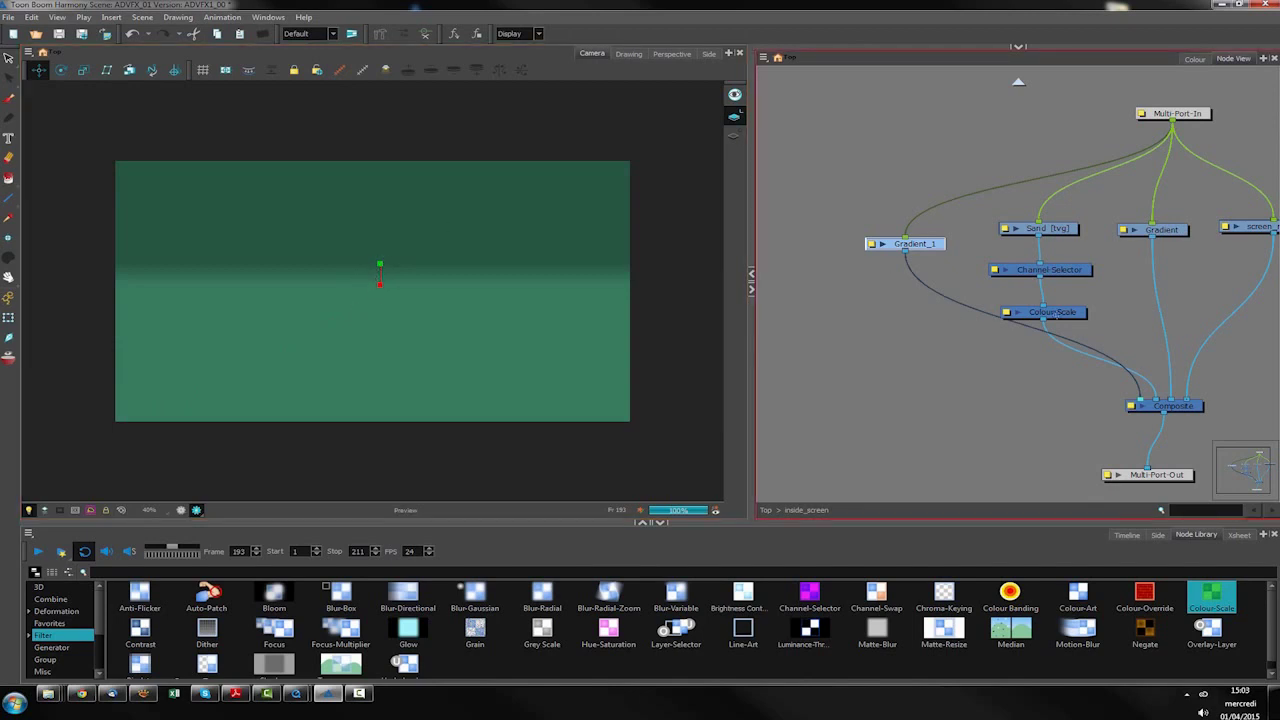
left_click_drag(923, 256, 913, 264)
left_click(377, 280)
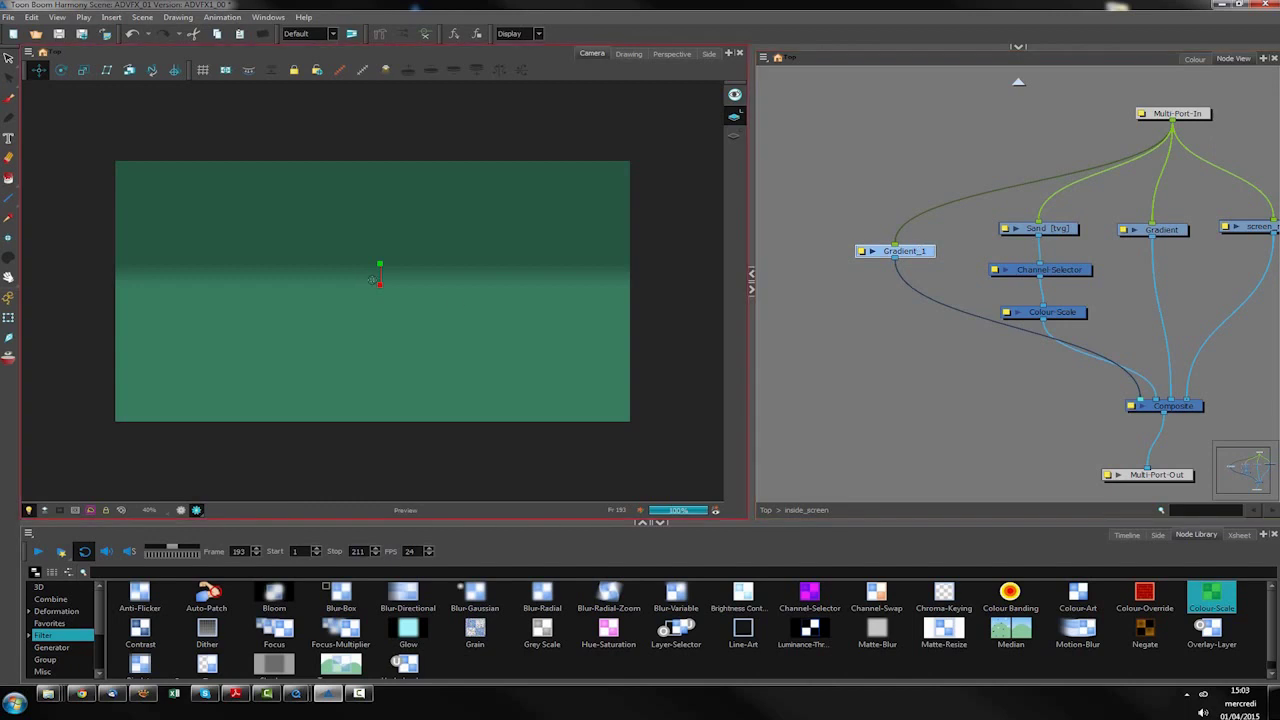
left_click_drag(379, 356, 380, 370)
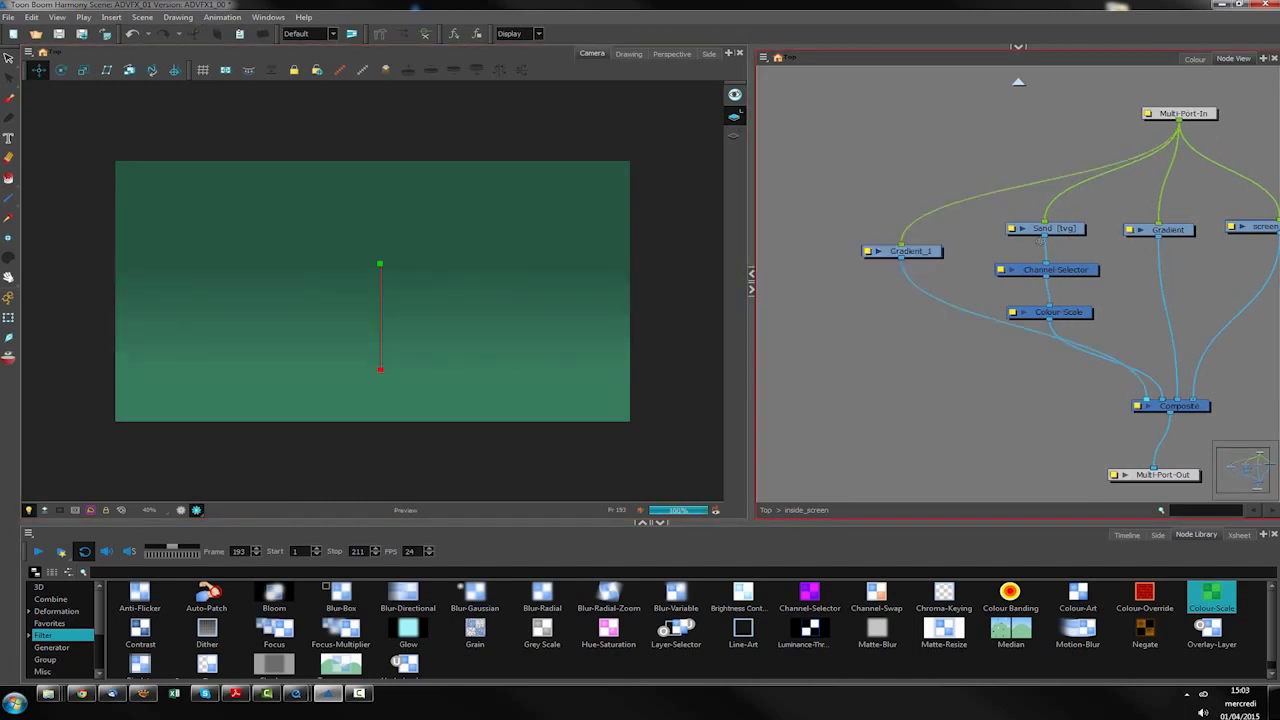
Set the alpha of Gradient_1's Point 0 to 0.
left_click(868, 252)
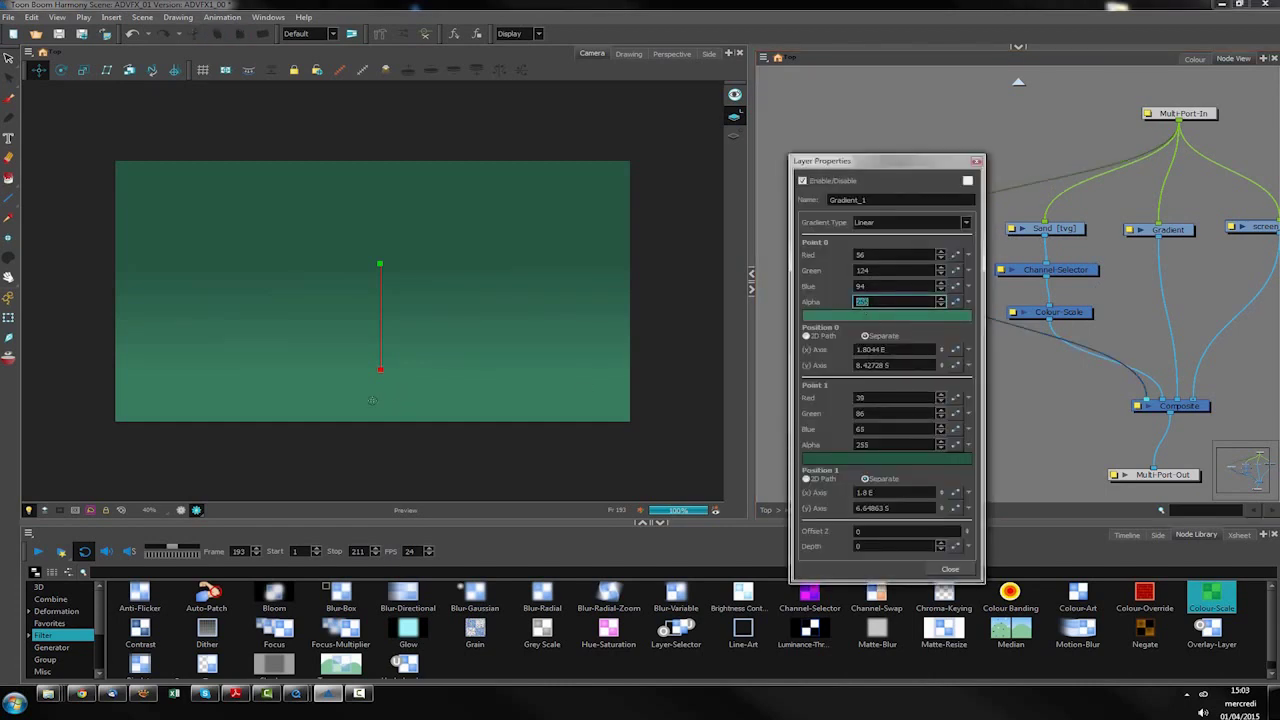
type("0")
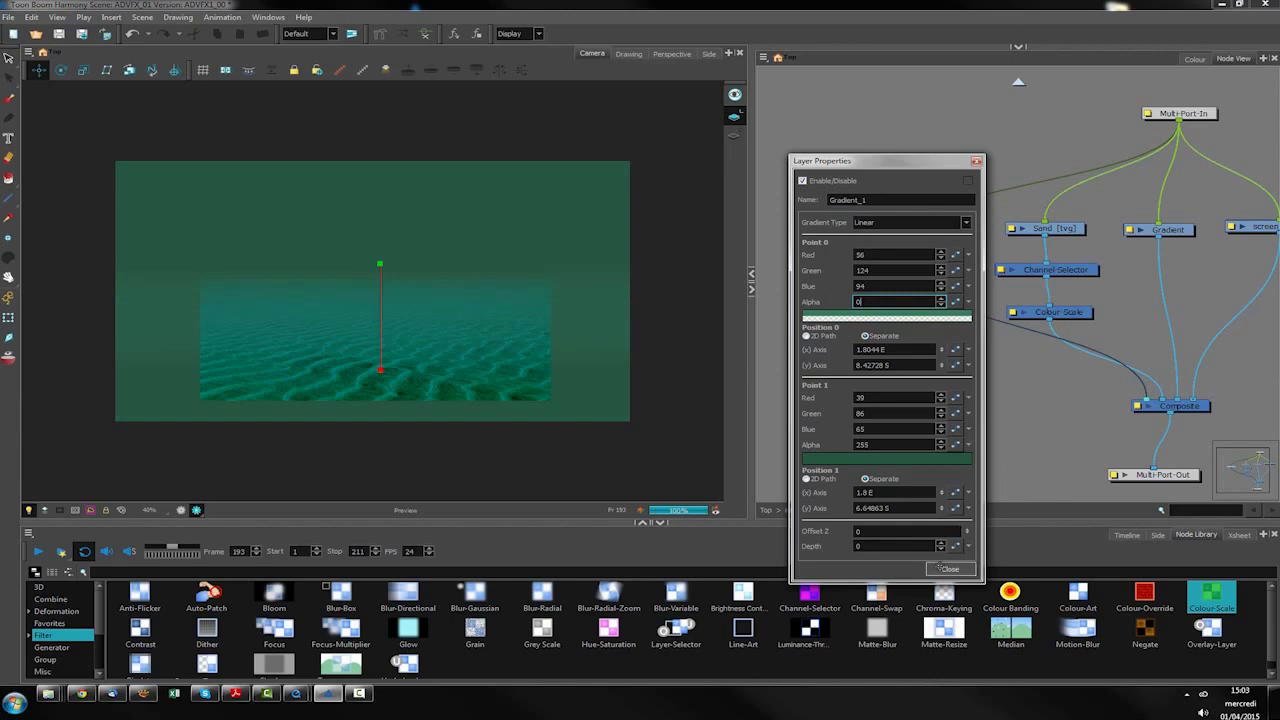
left_click(945, 568)
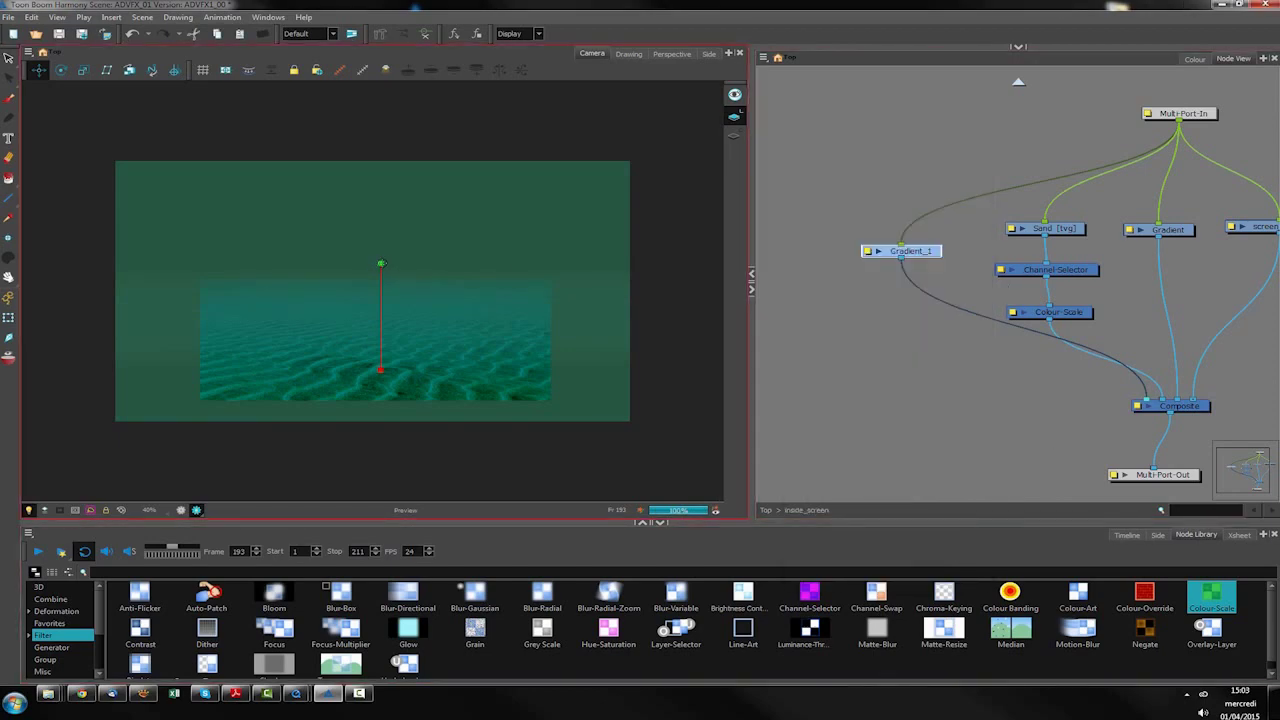
Lower Gradient_1's Position 1 point in the camera view to just above the sand's far edge.
left_click_drag(379, 265, 381, 293)
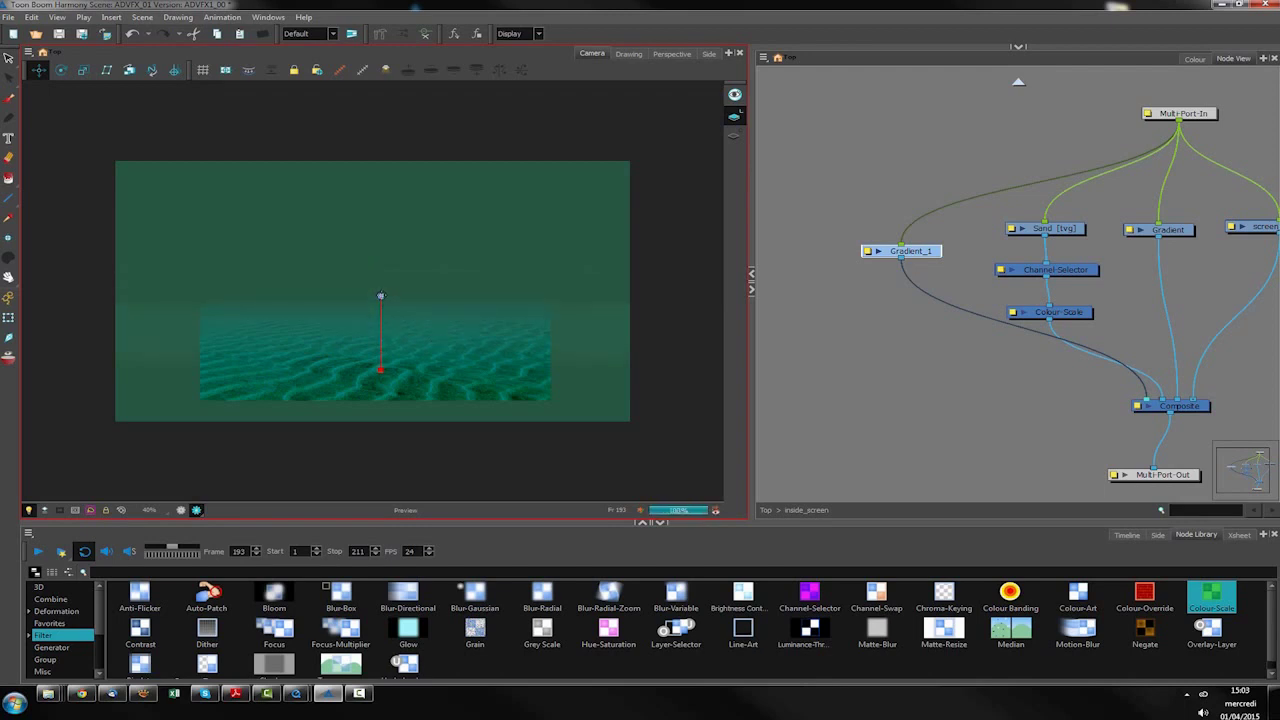
left_click_drag(381, 294, 380, 304)
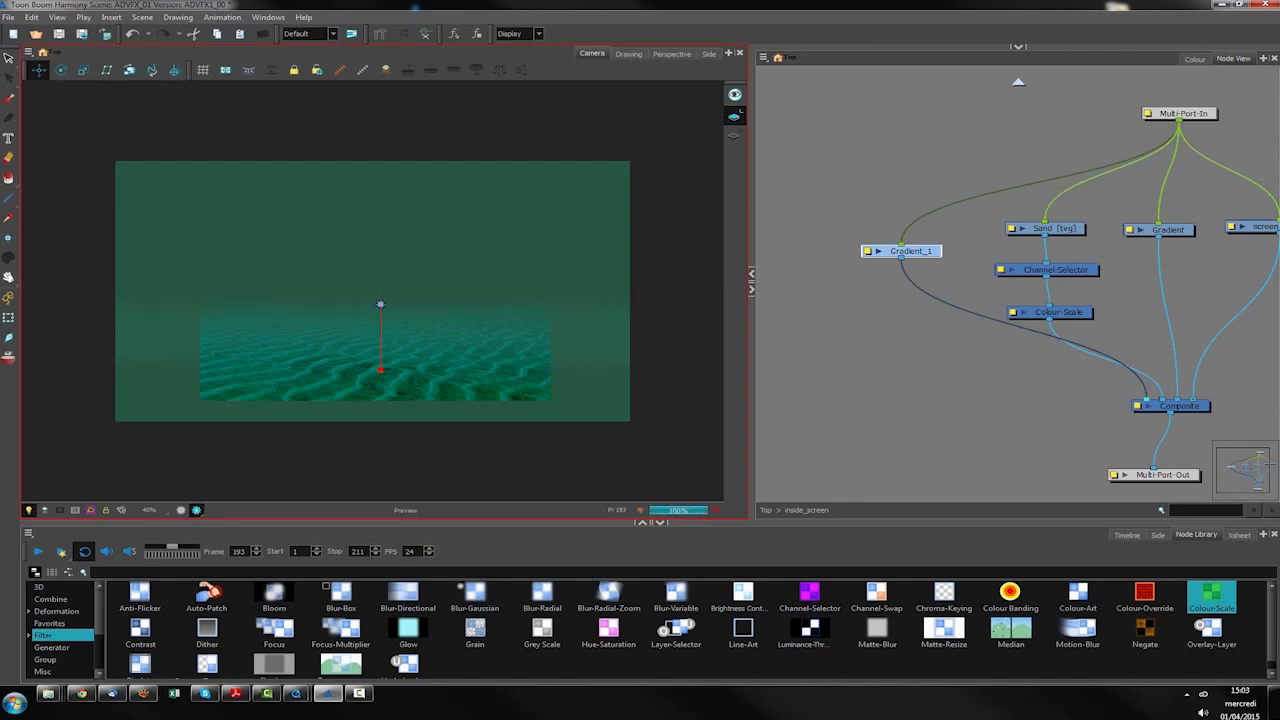
left_click(908, 331)
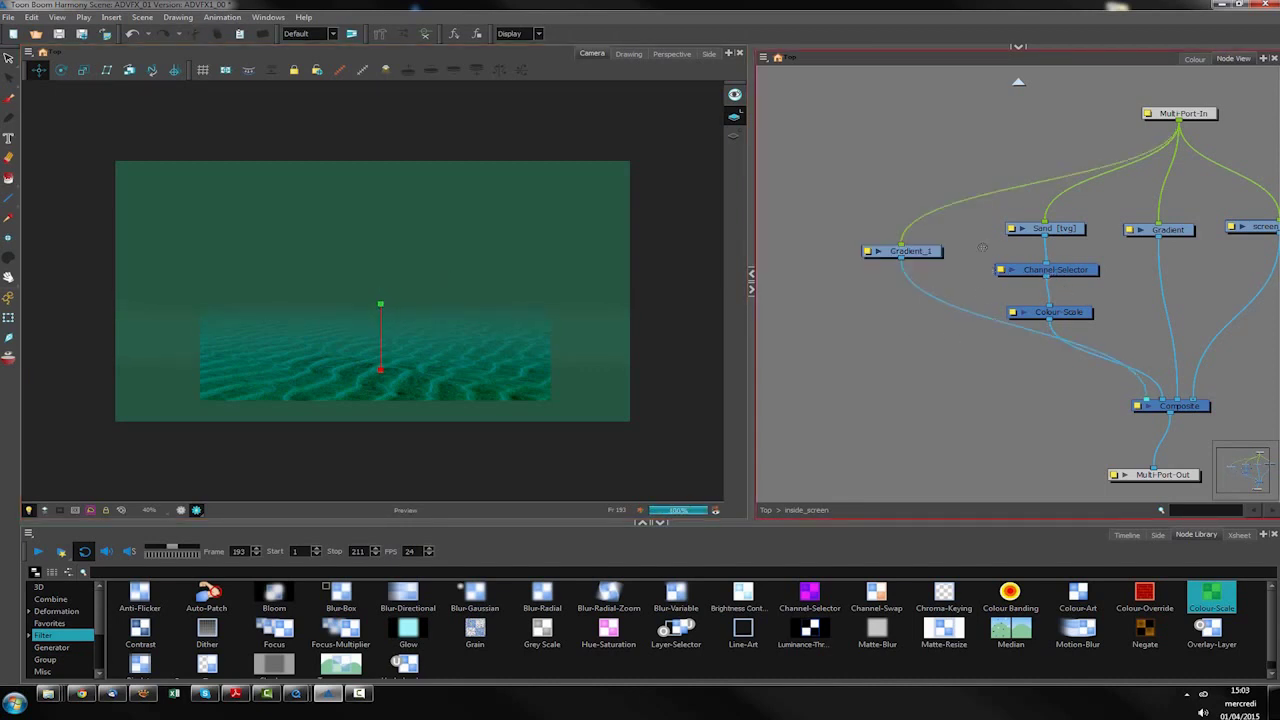
Insert a Cutter node between Gradient_1 and the Composite, and set it to Inverted.
left_click_drag(1070, 228, 1075, 228)
left_click_drag(927, 248, 923, 252)
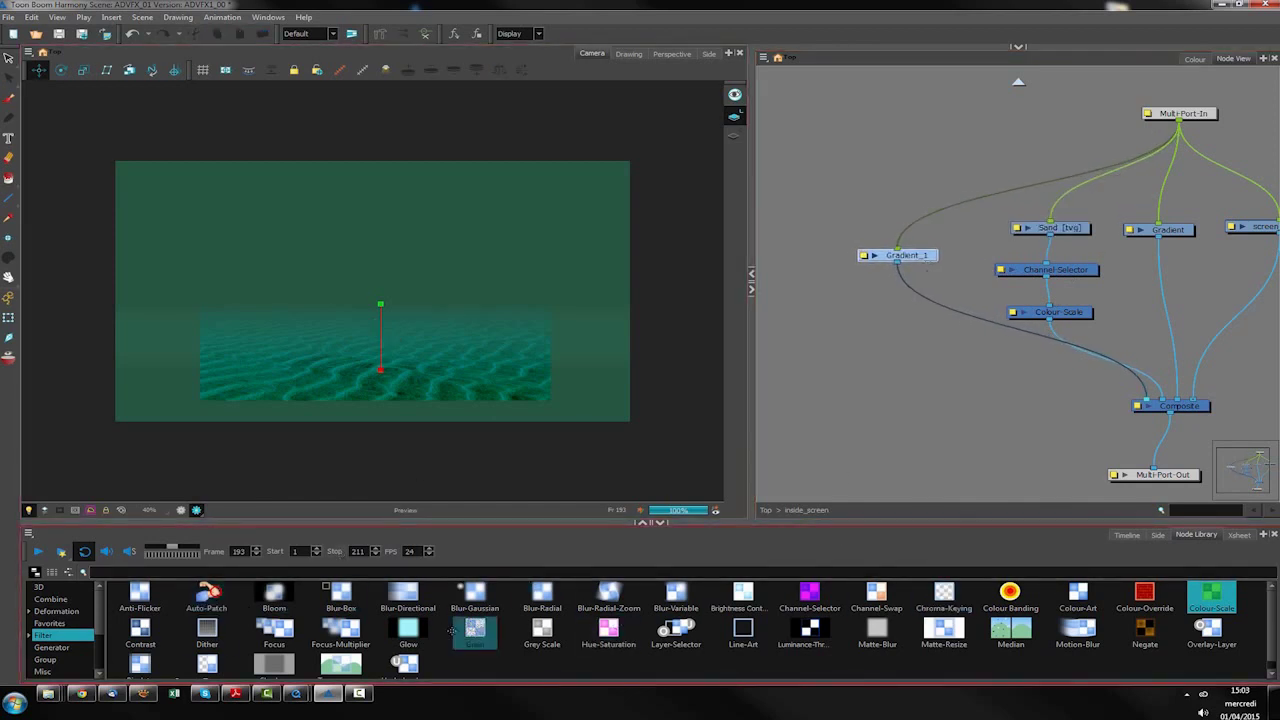
left_click(85, 598)
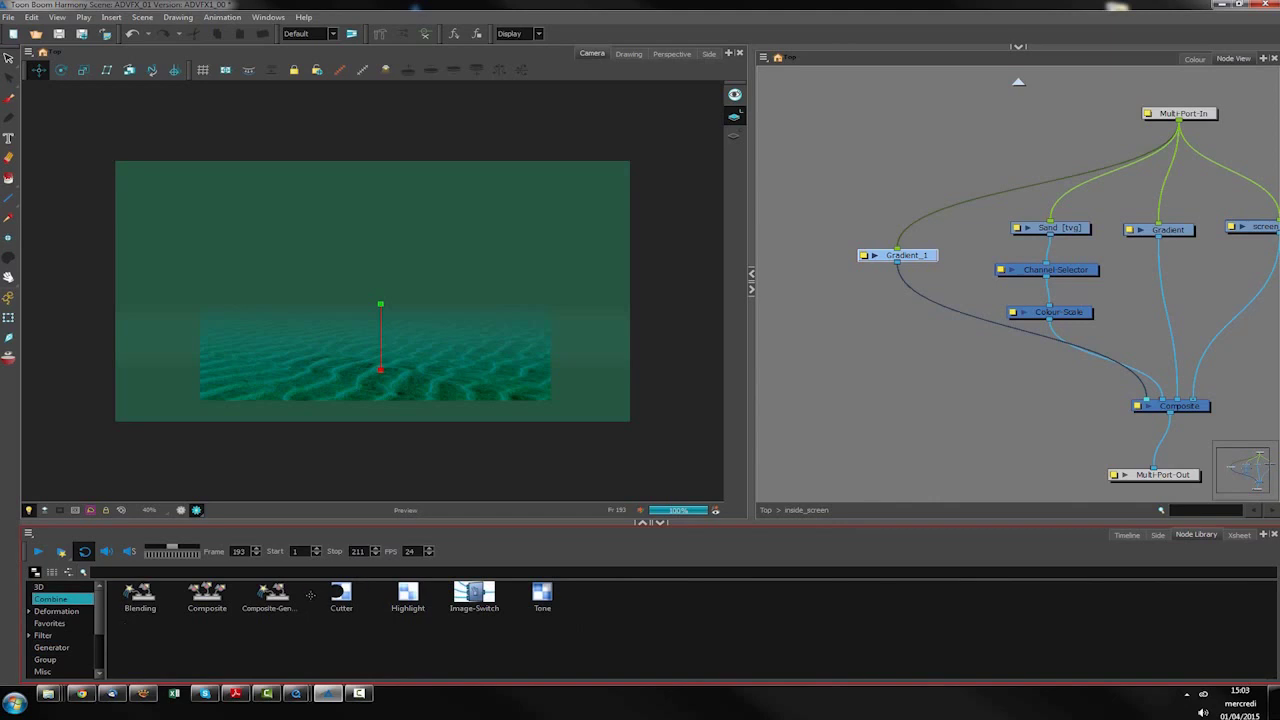
left_click_drag(341, 596, 919, 325)
double_click(905, 324)
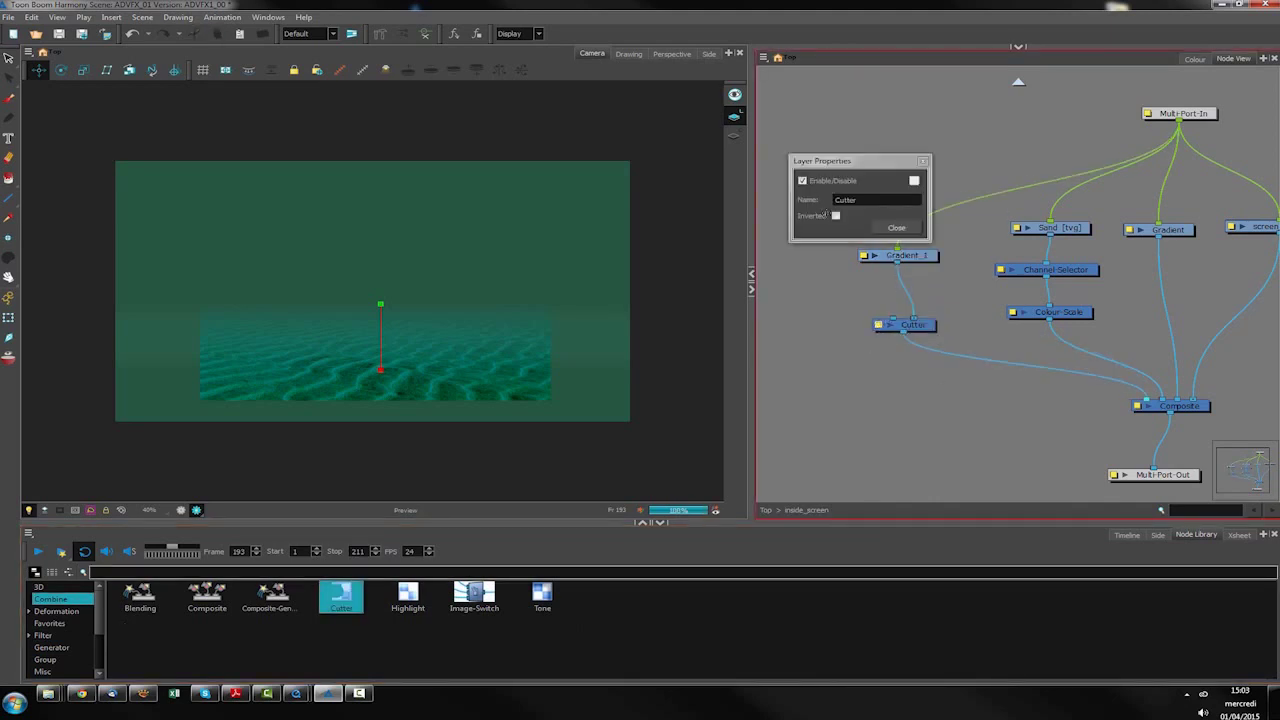
left_click(836, 215)
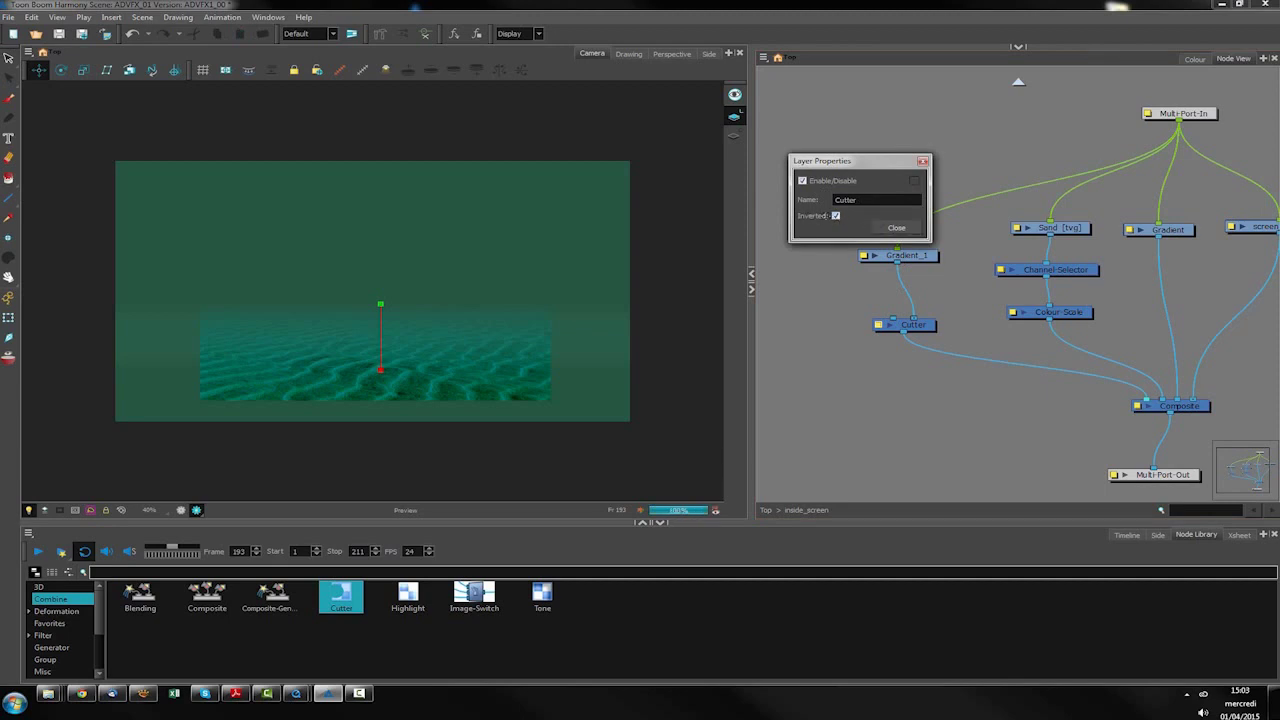
left_click(893, 227)
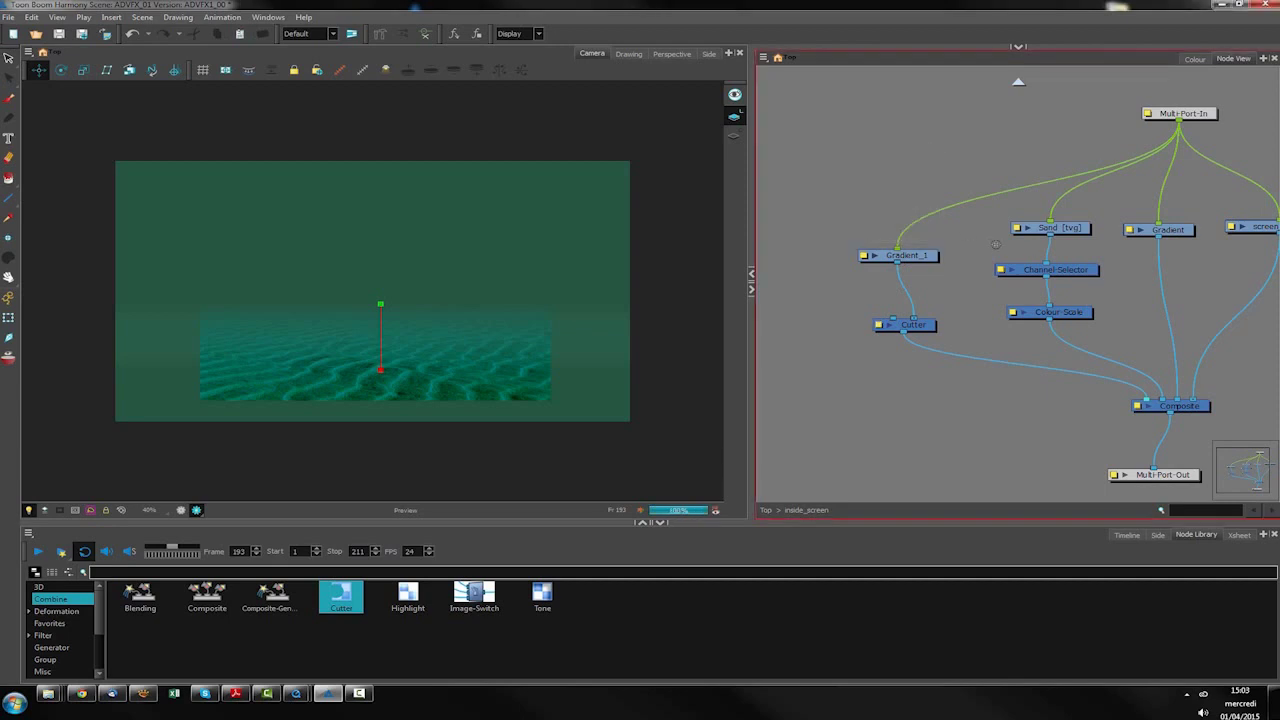
Connect the Sand drawing's output to the Cutter's matte input.
left_click(1070, 228)
left_click_drag(1070, 228, 890, 308)
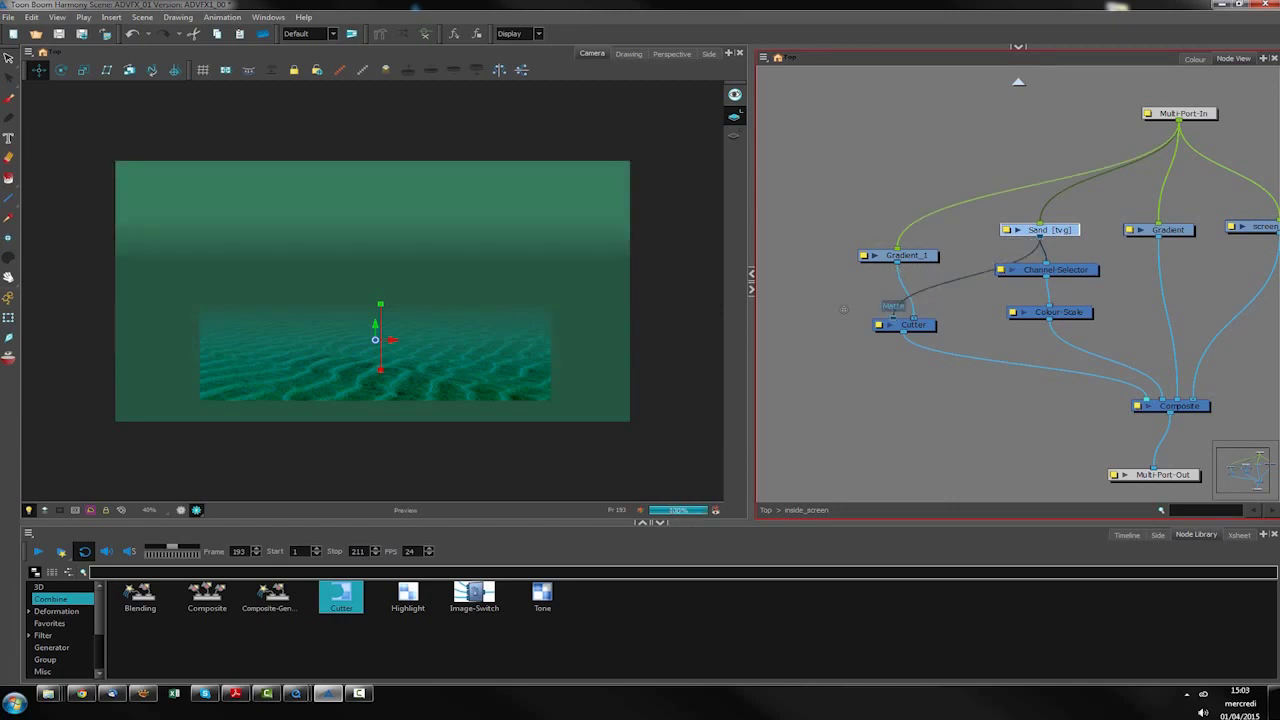
left_click(794, 374)
Disable and re-enable Gradient_1 to compare its effect, and raise its Position 1 point to about 7.2 S.
left_click(902, 256)
key("d")
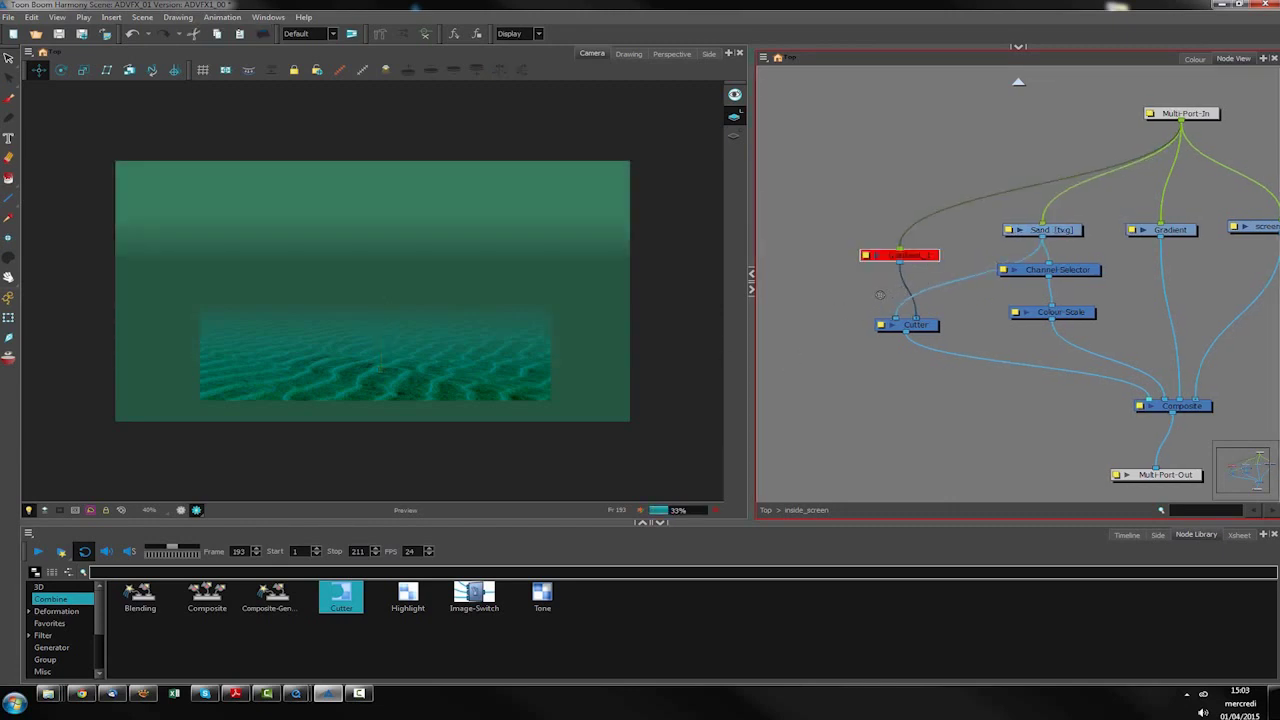
key("a")
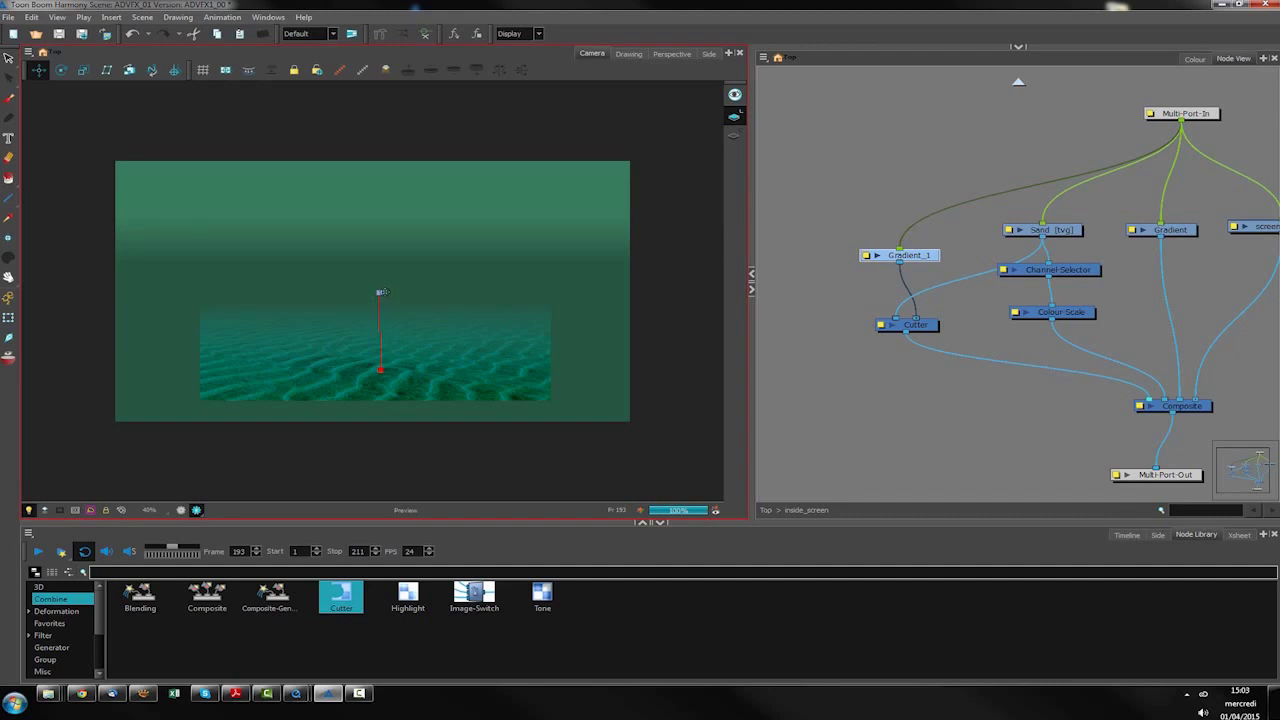
left_click_drag(384, 291, 380, 289)
Set the alpha of Gradient_1's Point 1 to 200.
left_click(866, 255)
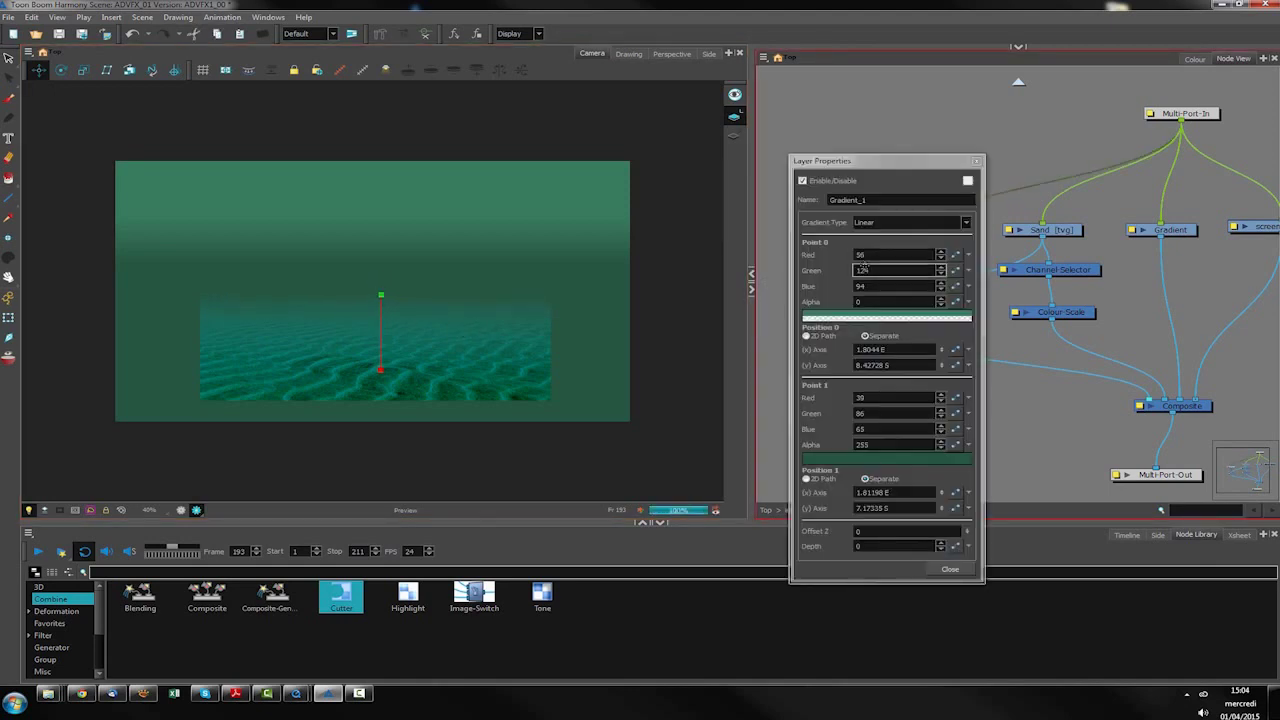
left_click_drag(889, 447, 819, 430)
type("200")
key("Return")
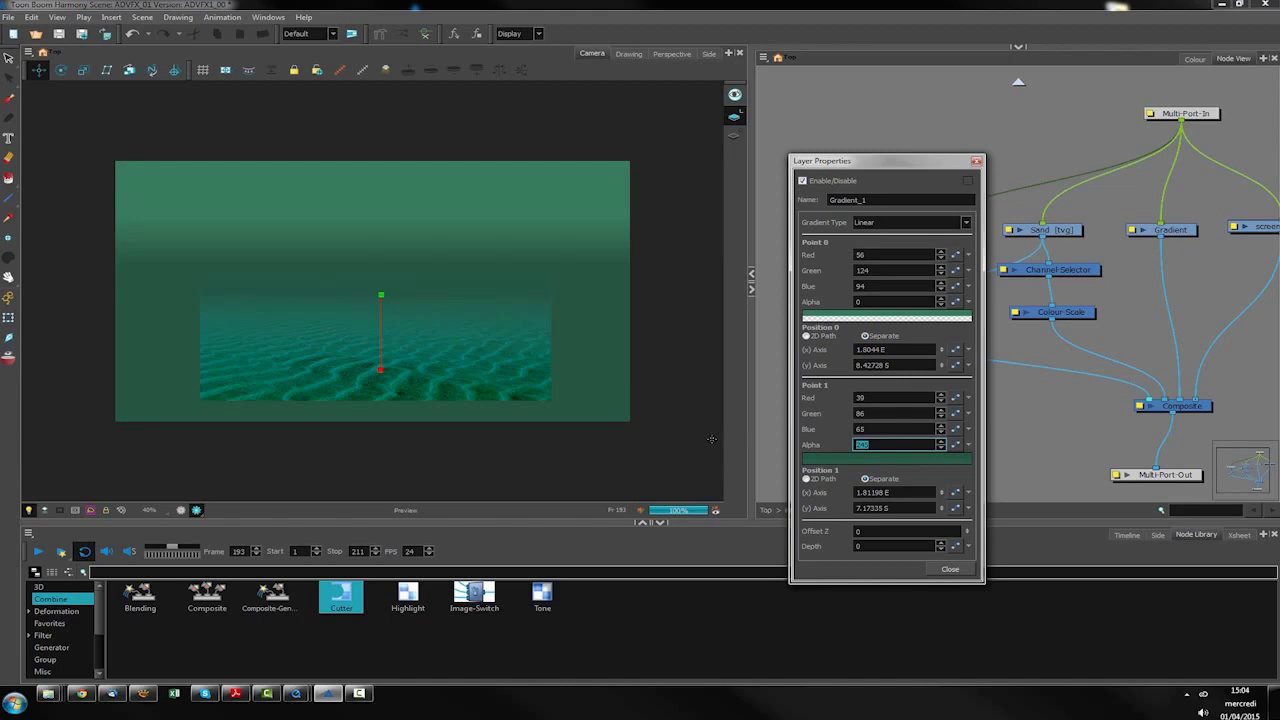
left_click(950, 569)
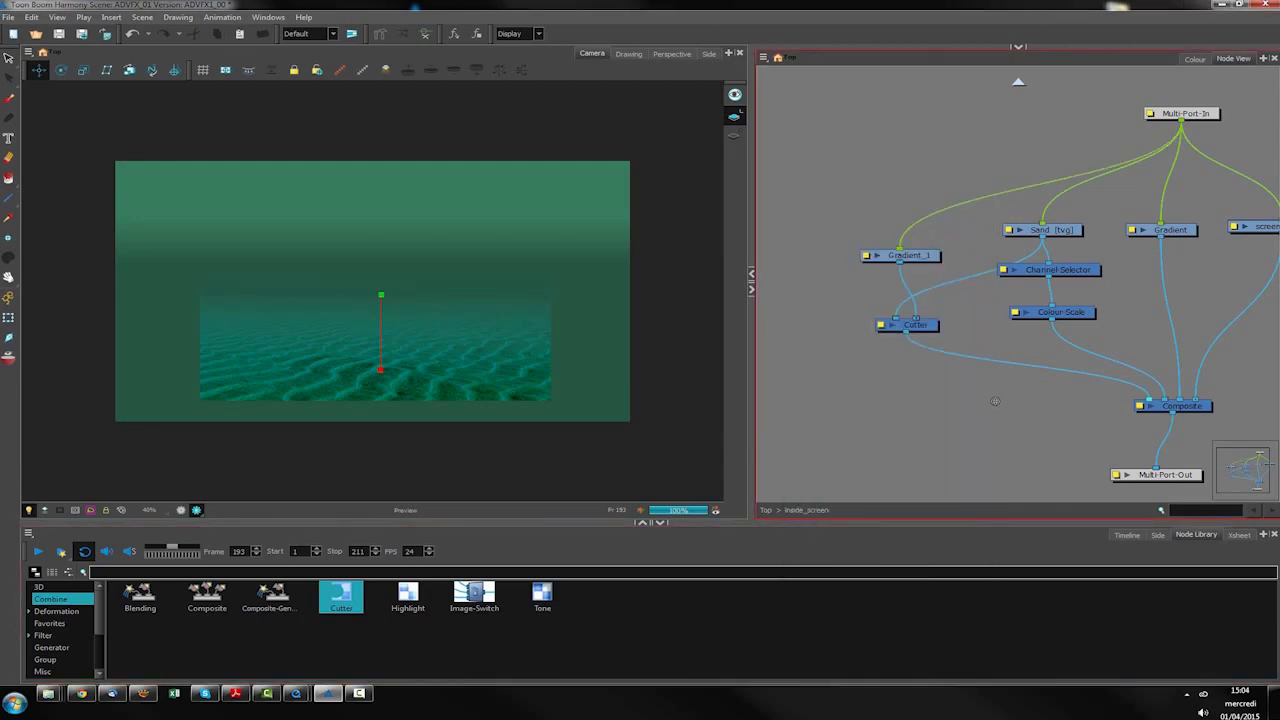
Reposition the screen_mask node slightly lower in the inside_screen network, beside the Gradient node.
left_click_drag(1078, 393, 1028, 312)
left_click_drag(1262, 146, 1122, 284)
left_click_drag(1213, 253, 1255, 168)
left_click(187, 465)
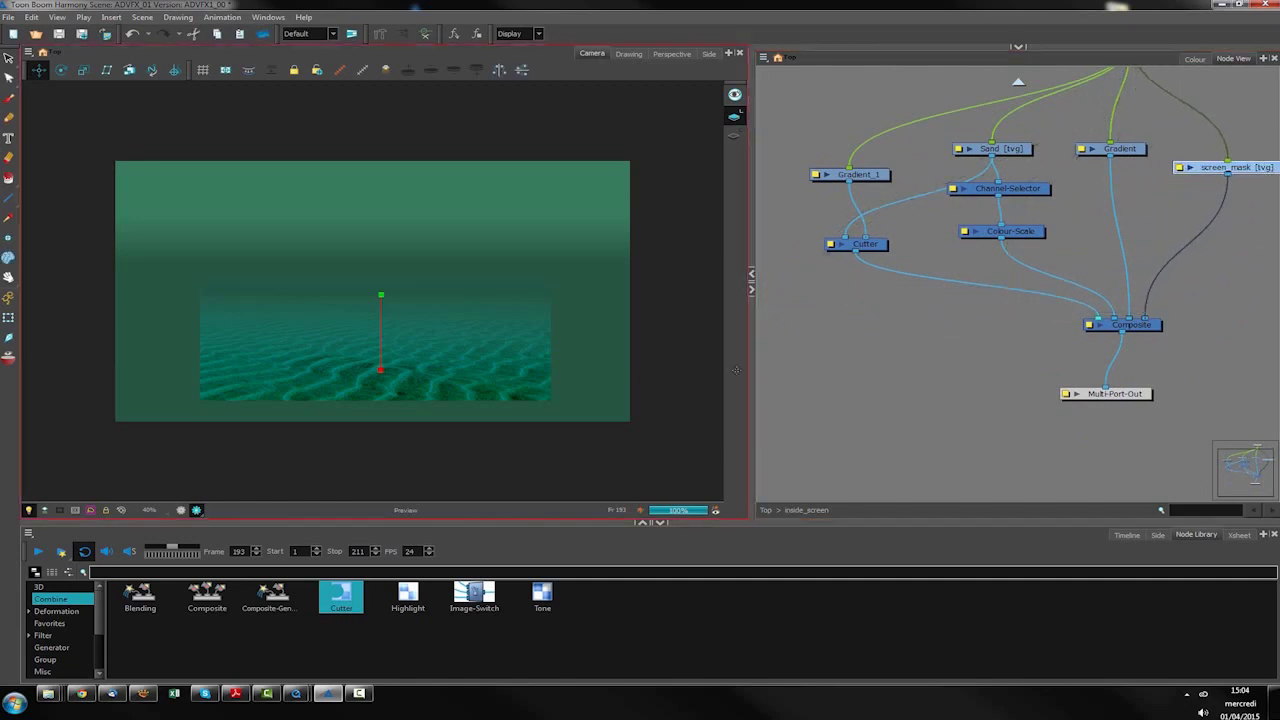
Switch the camera view from render preview to OpenGL display and check the sand and gradients beyond the camera frame.
key("1")
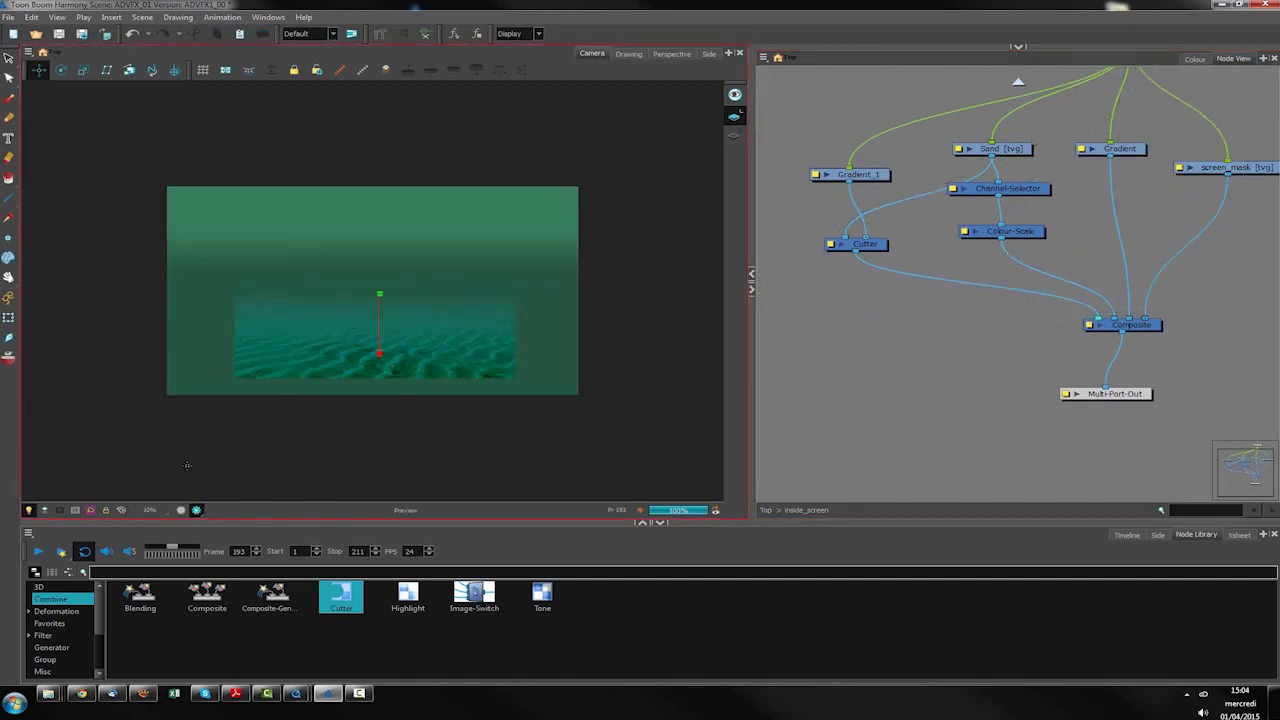
left_click(181, 510)
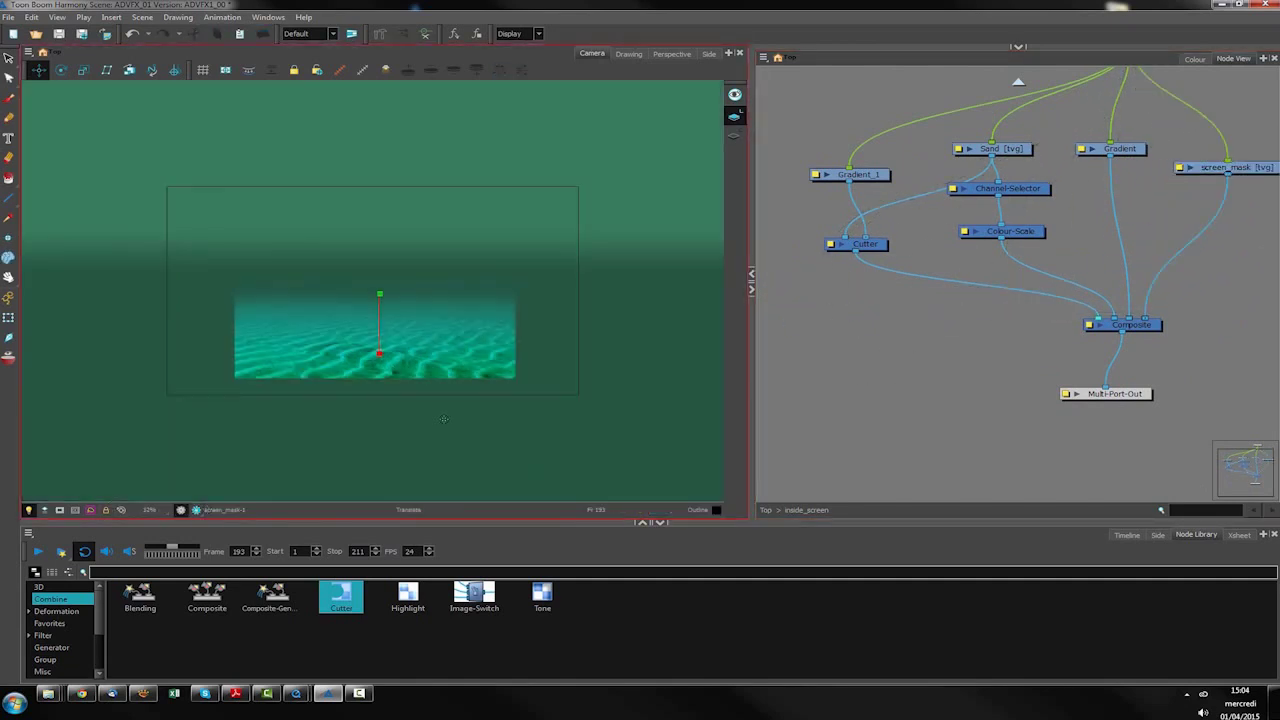
key("1")
key("2")
key("2")
key("2")
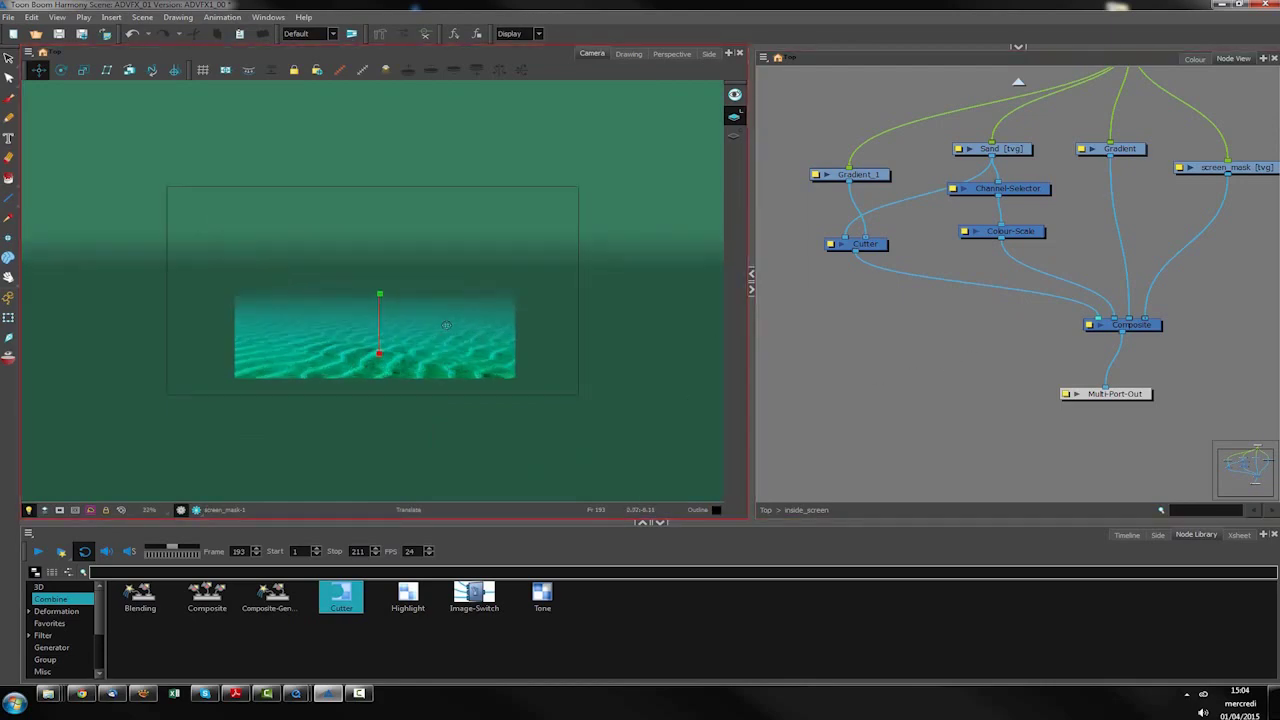